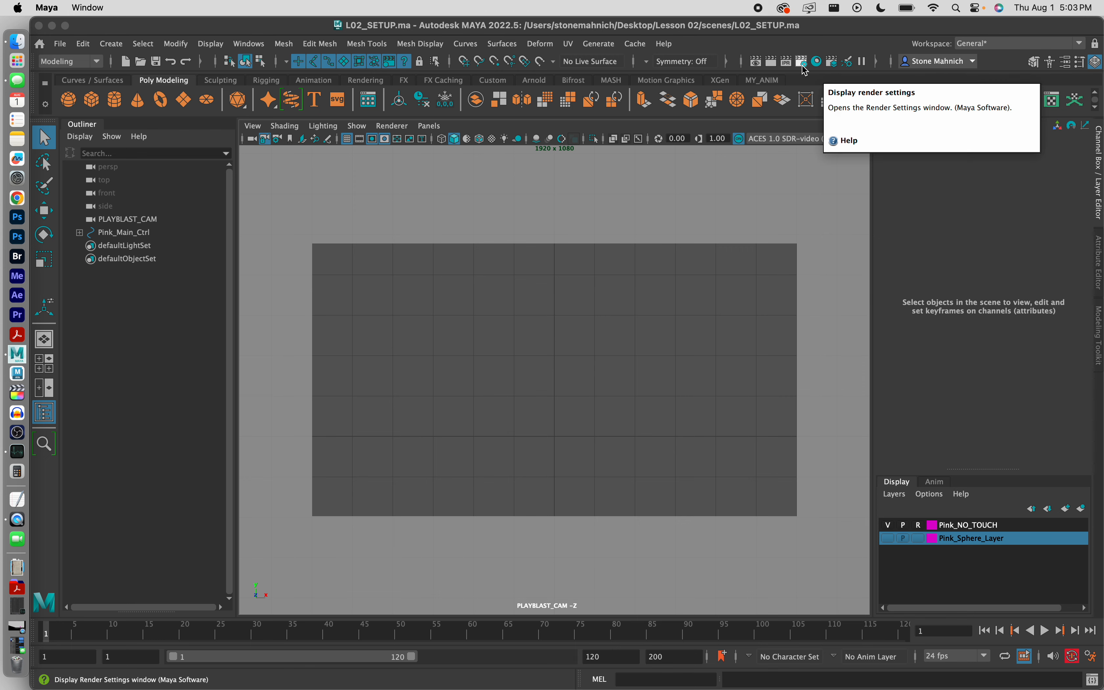
Step: Confirm the render settings keep PLAYBLAST_CAM as the rendered camera at HD 1080 size
left_click(803, 62)
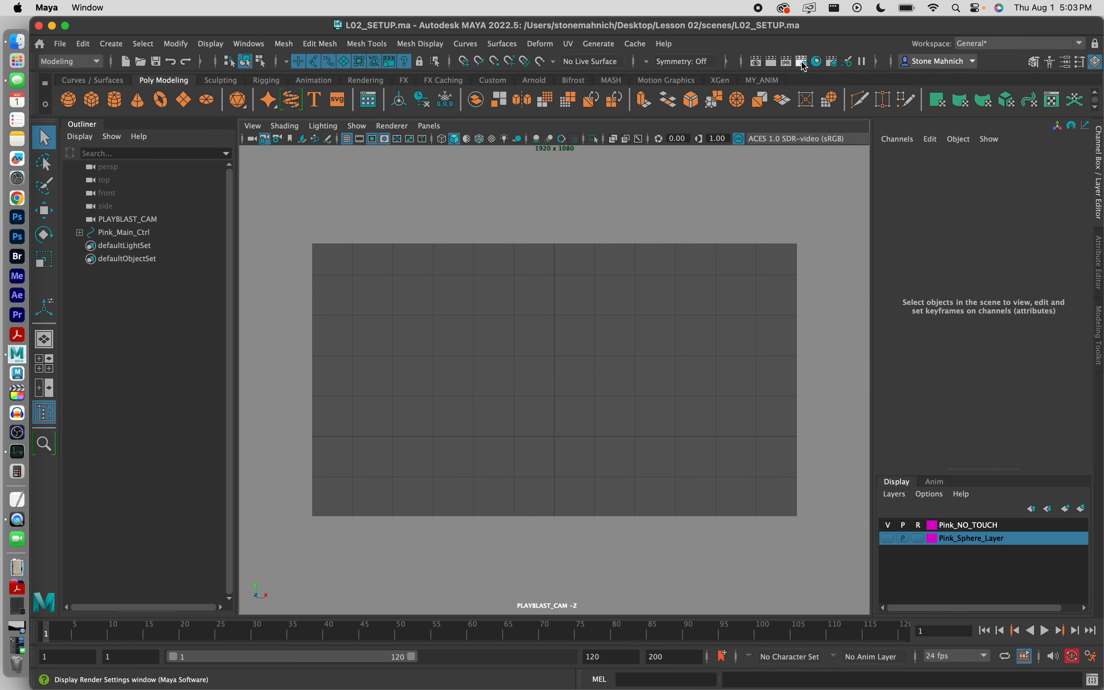
scroll(772, 251, "down", 5)
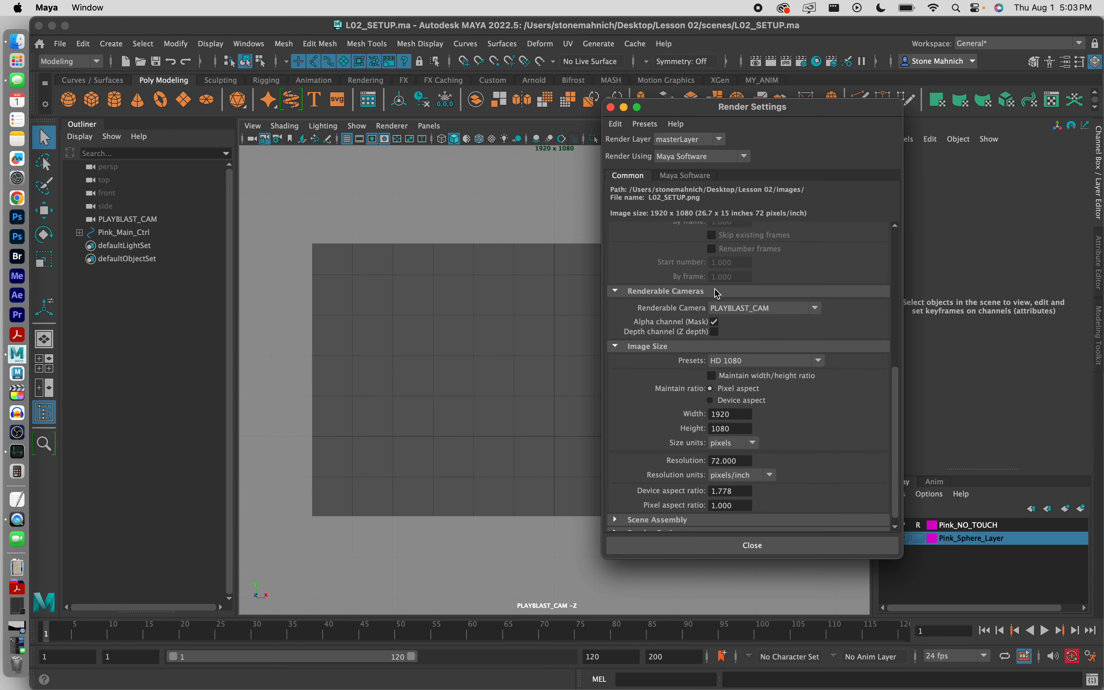
left_click(768, 309)
left_click(757, 317)
left_click(731, 365)
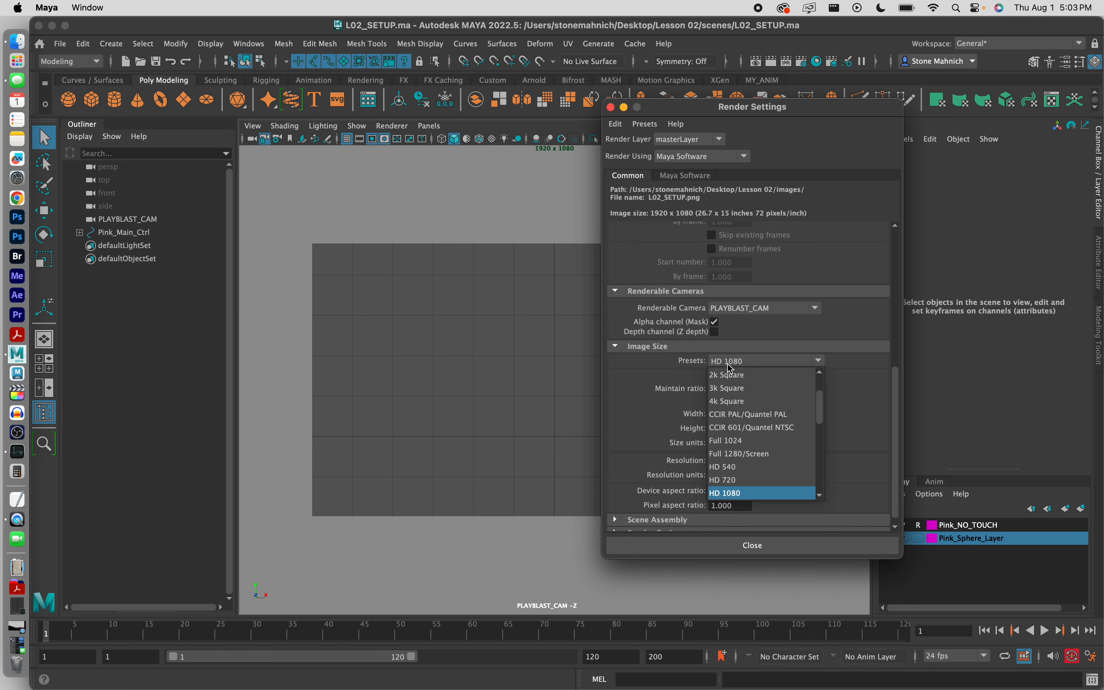
left_click(744, 365)
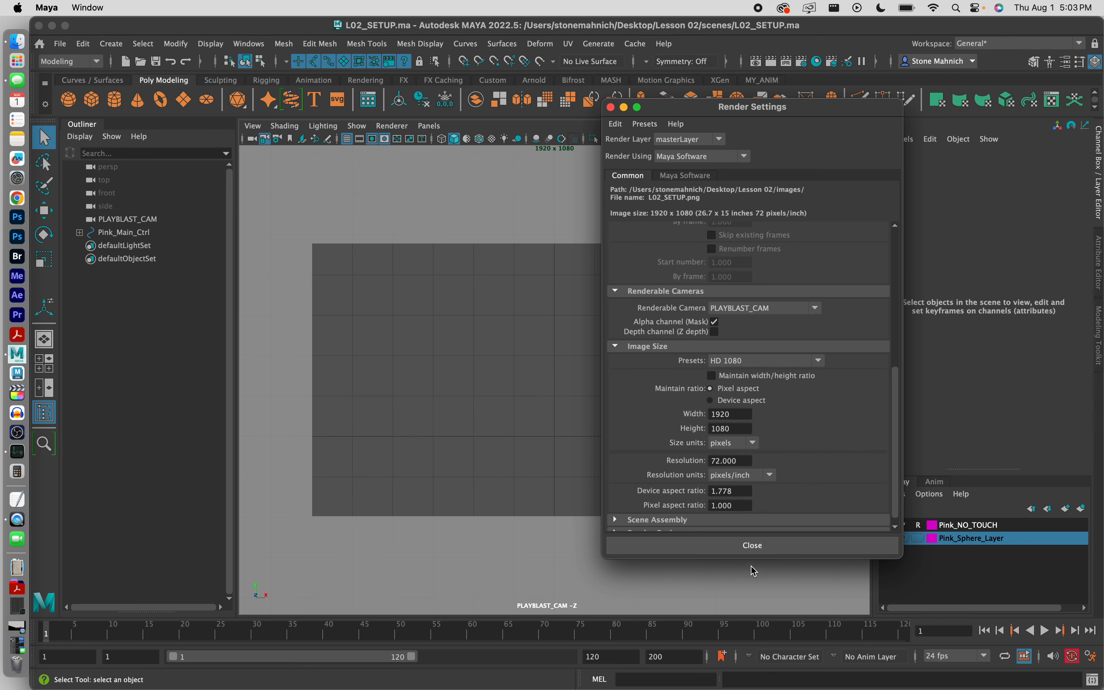
left_click(753, 549)
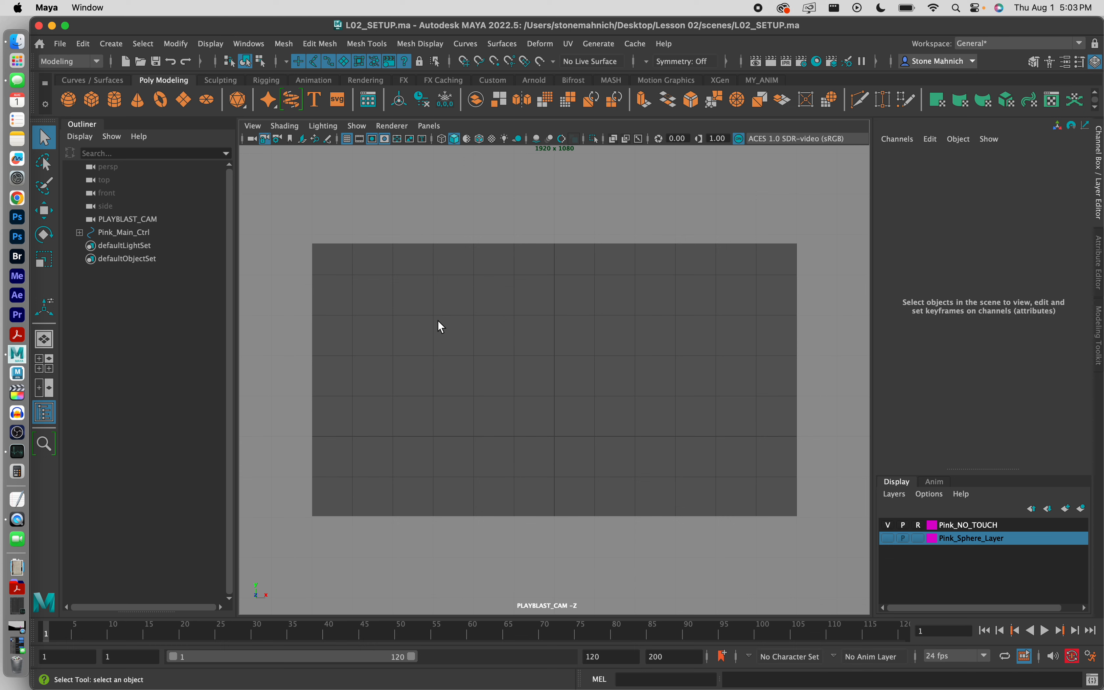
Step: Select PLAYBLAST_CAM in the Outliner and lock the camera so its framing stays fixed
left_click(117, 218)
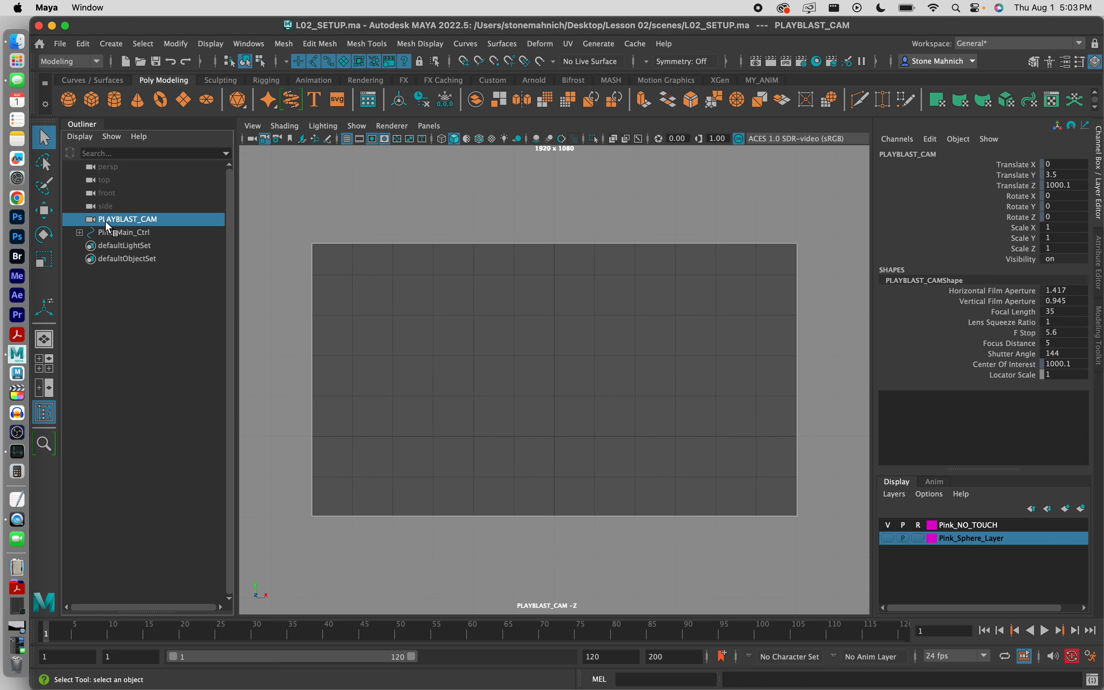
left_click(265, 139)
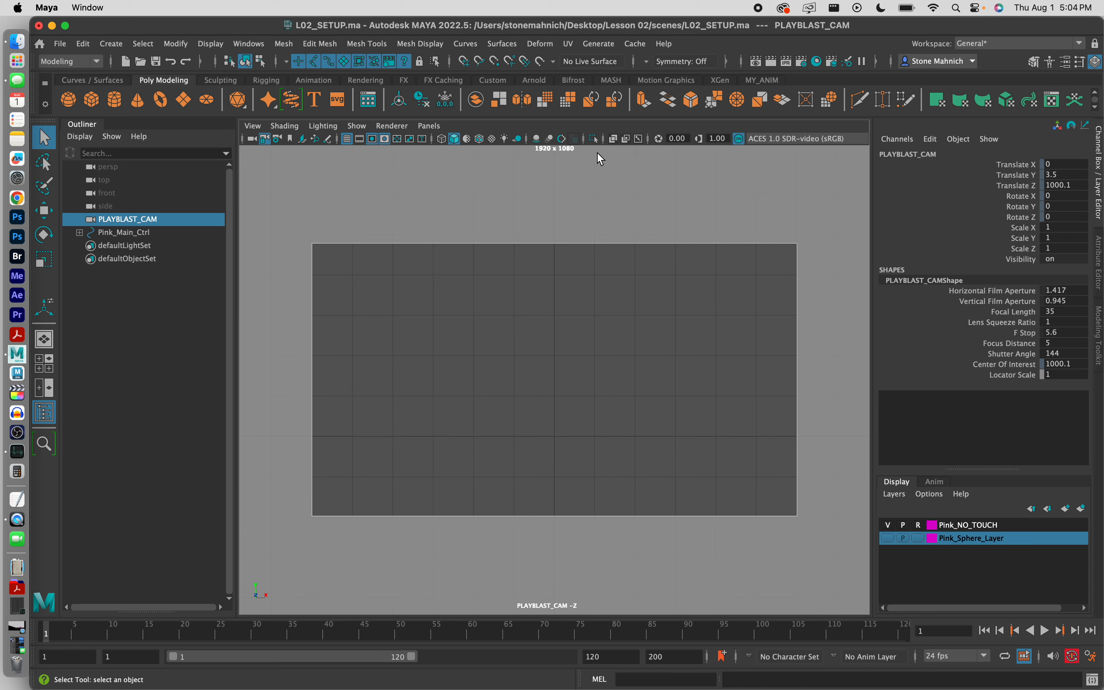
left_click(265, 139)
left_click(265, 139)
Step: Save L02_SETUP.ma, then save a Maya ASCII copy named L02_MODELING.ma
left_click(60, 43)
left_click(104, 106)
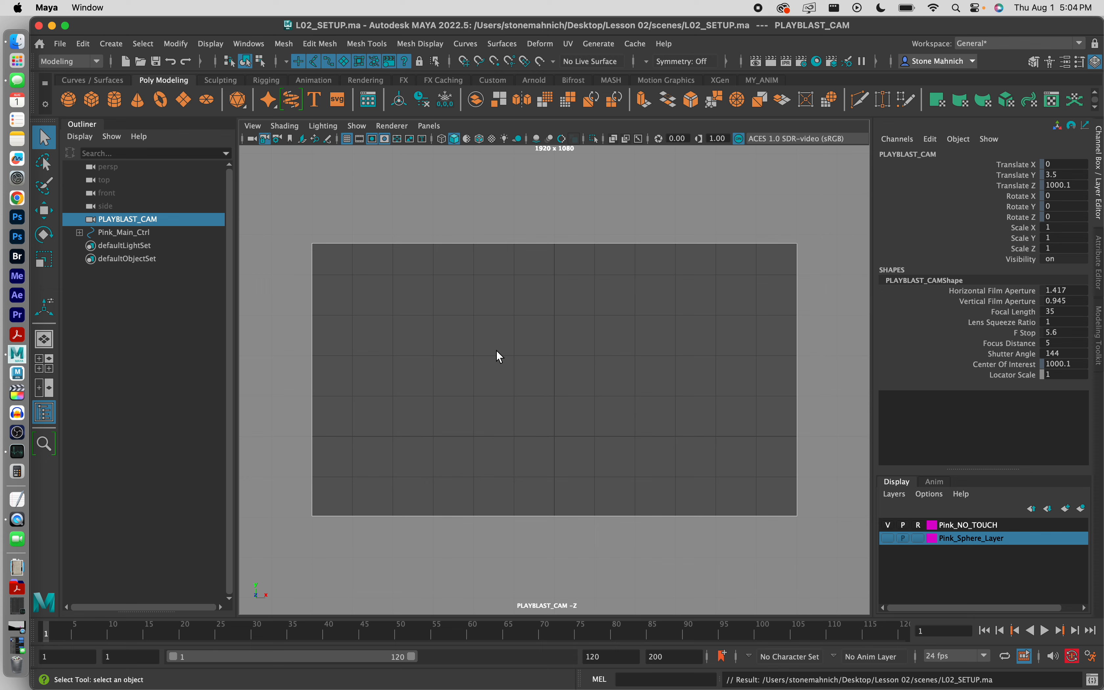
left_click(61, 45)
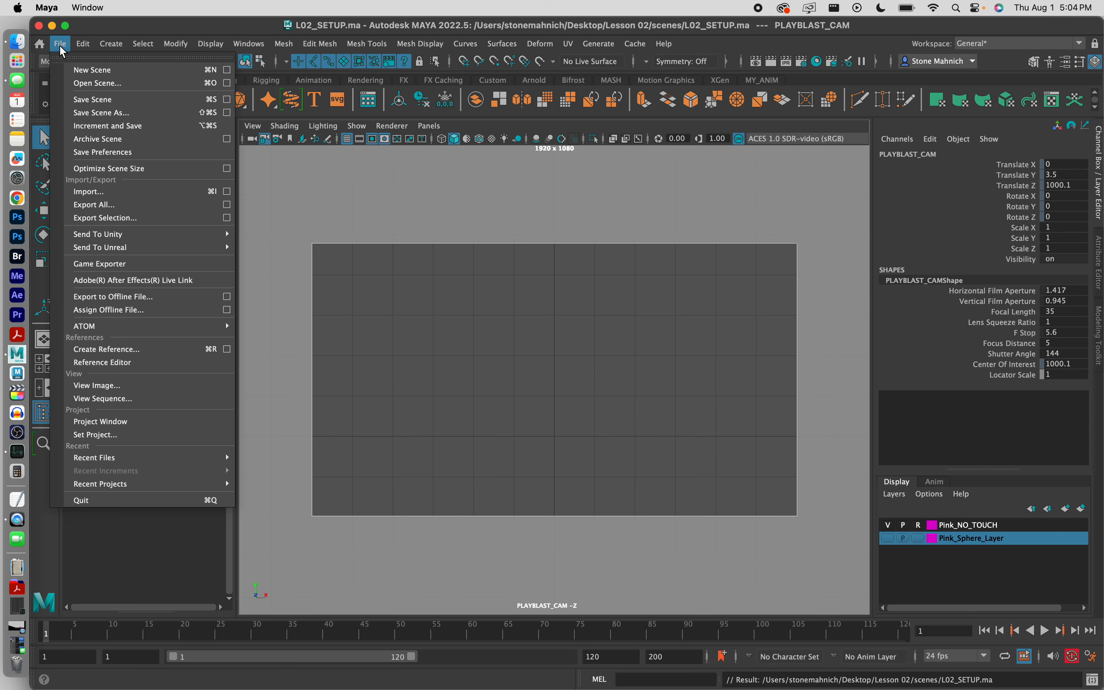
left_click(104, 113)
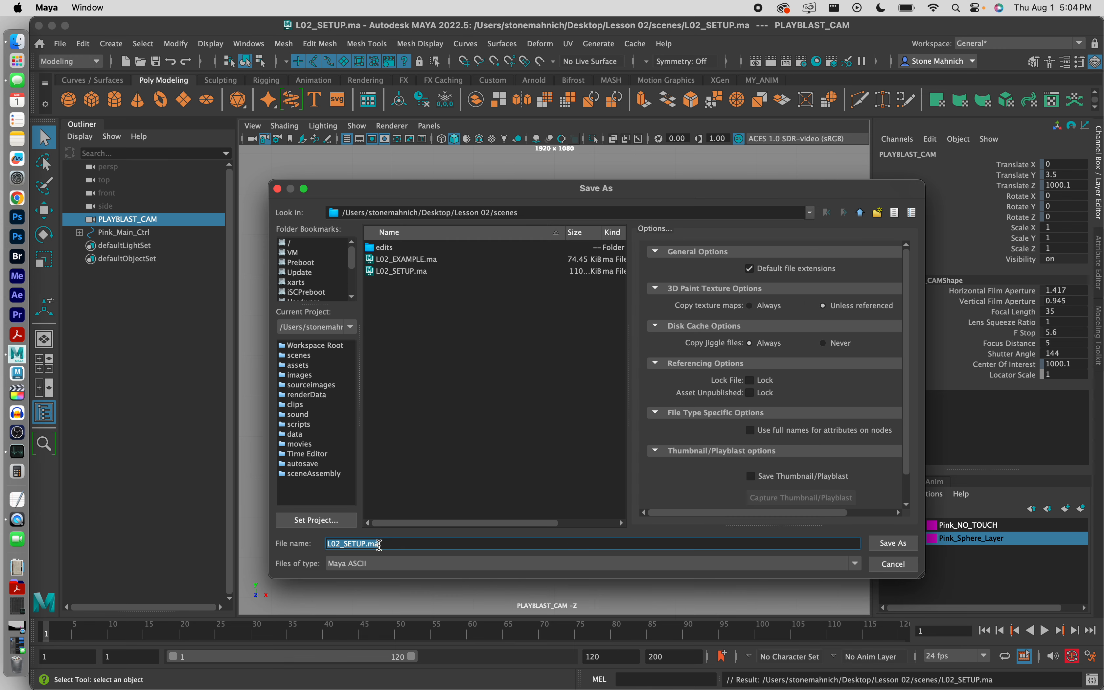
left_click(367, 544)
key("BackSpace")
key("BackSpace")
key("BackSpace")
type("MODELIN")
left_click(390, 564)
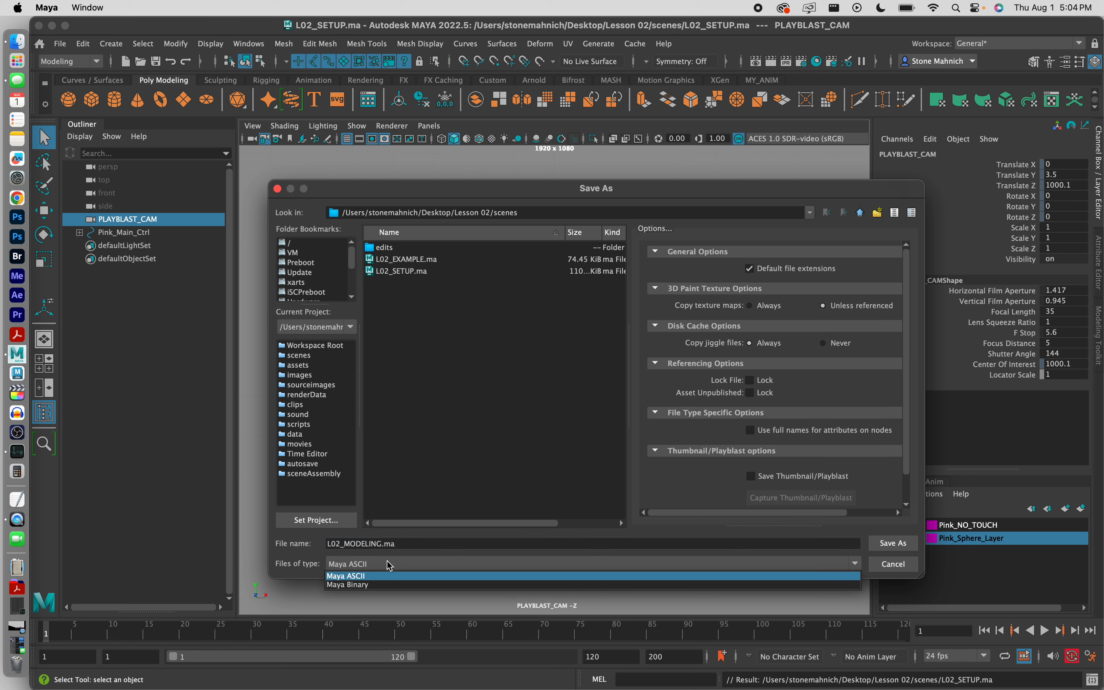
left_click(388, 562)
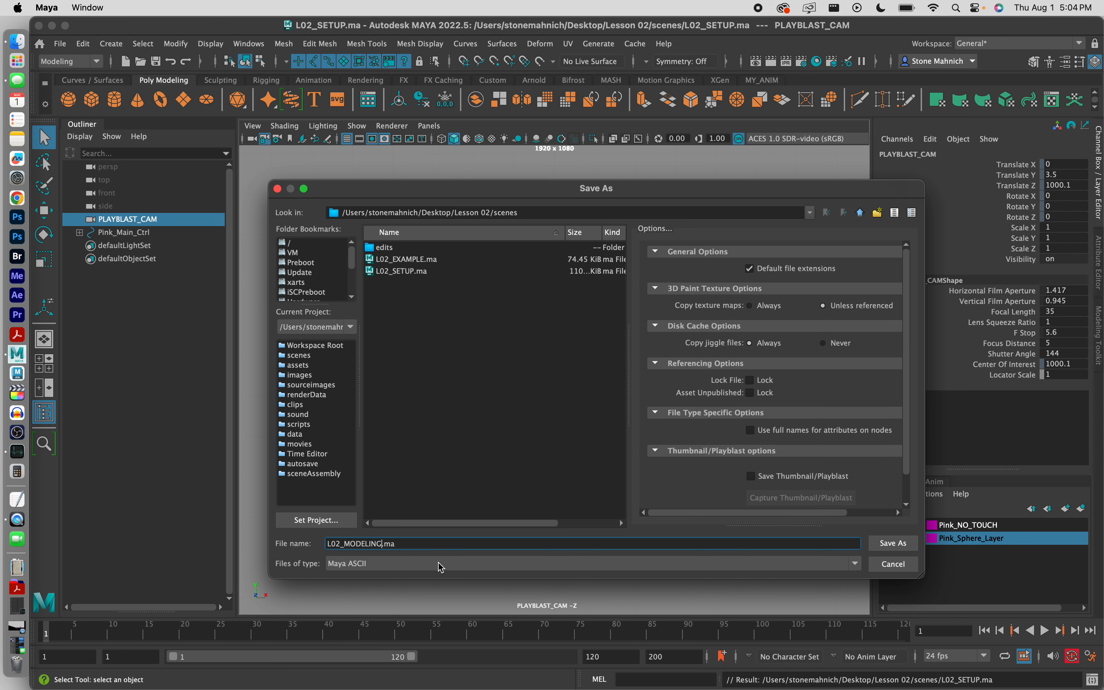
left_click(883, 544)
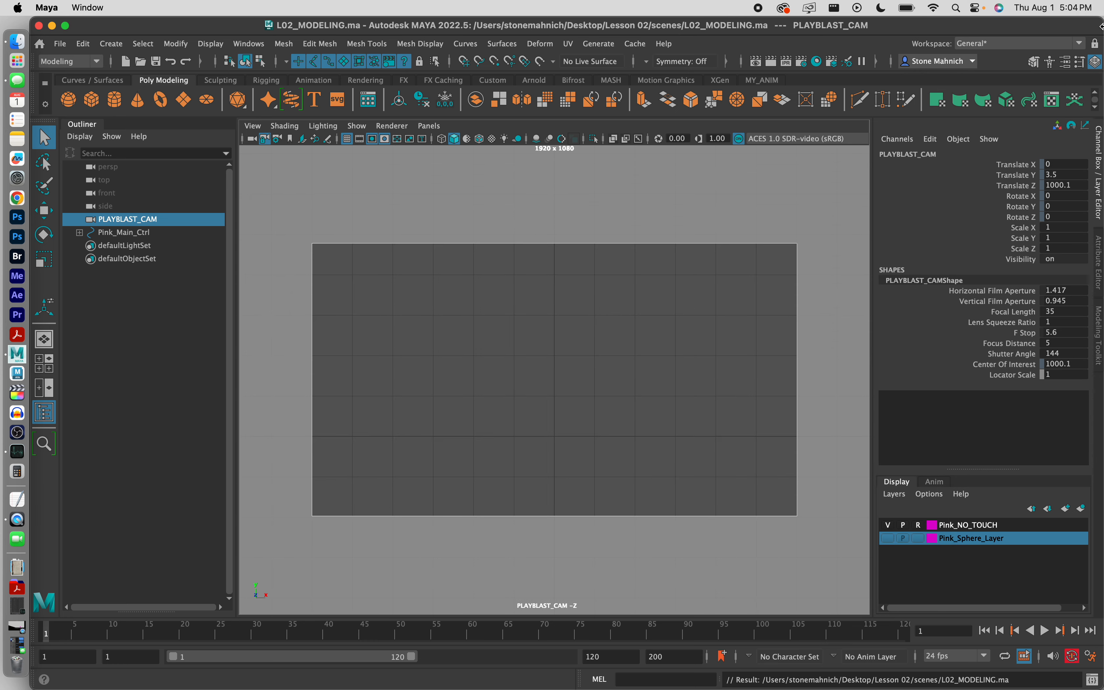
Step: Check in Finder that L02_MODELING.ma is in the Lesson 02 scenes folder, then minimise Finder
left_click_drag(1102, 26, 831, 14)
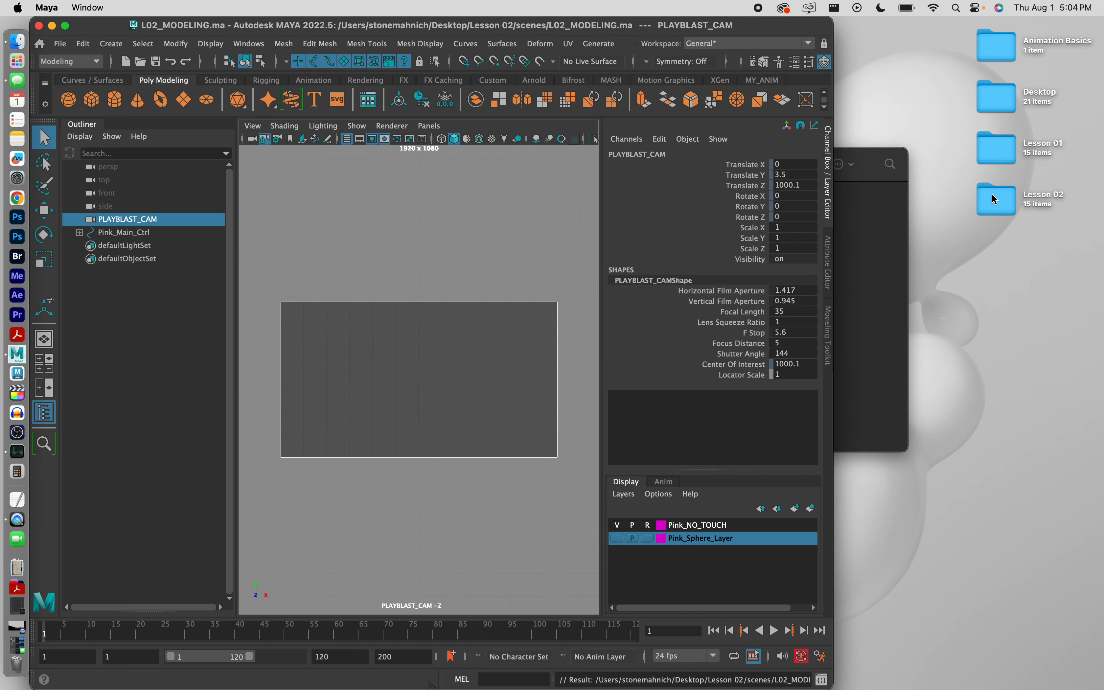
left_click(894, 212)
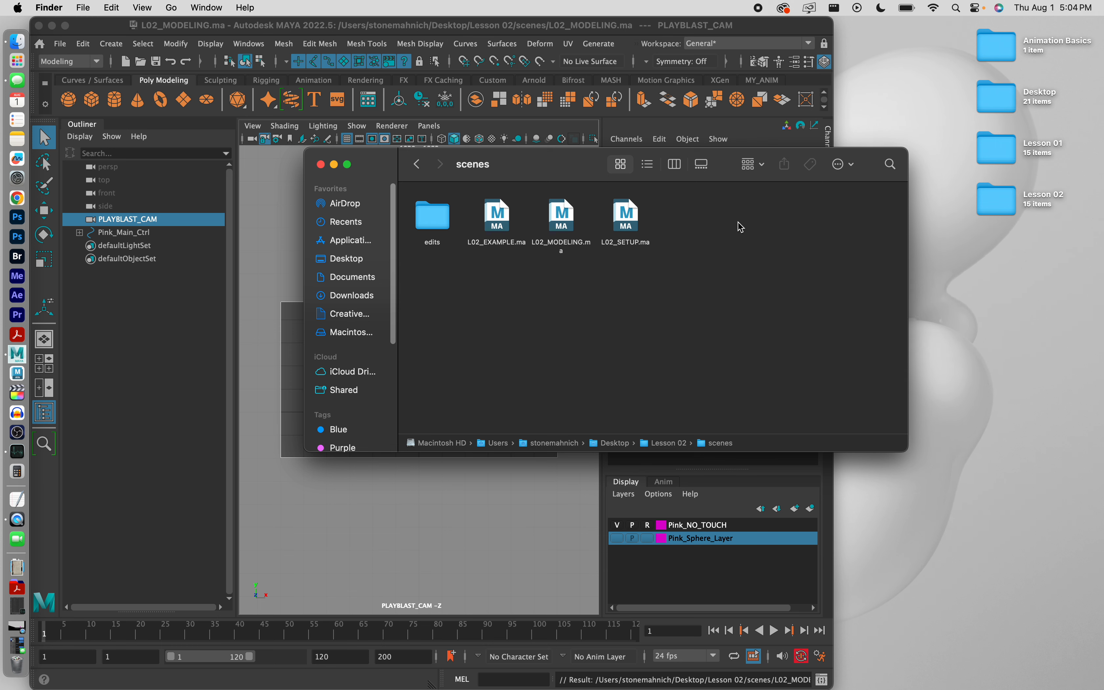
left_click(417, 164)
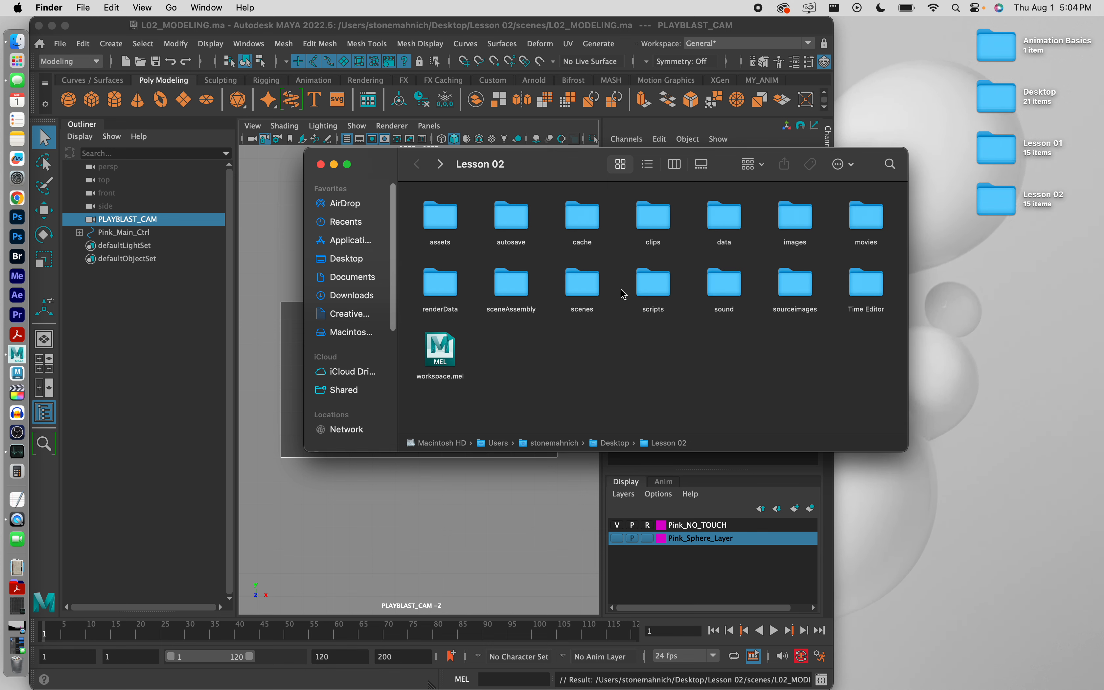
double_click(582, 286)
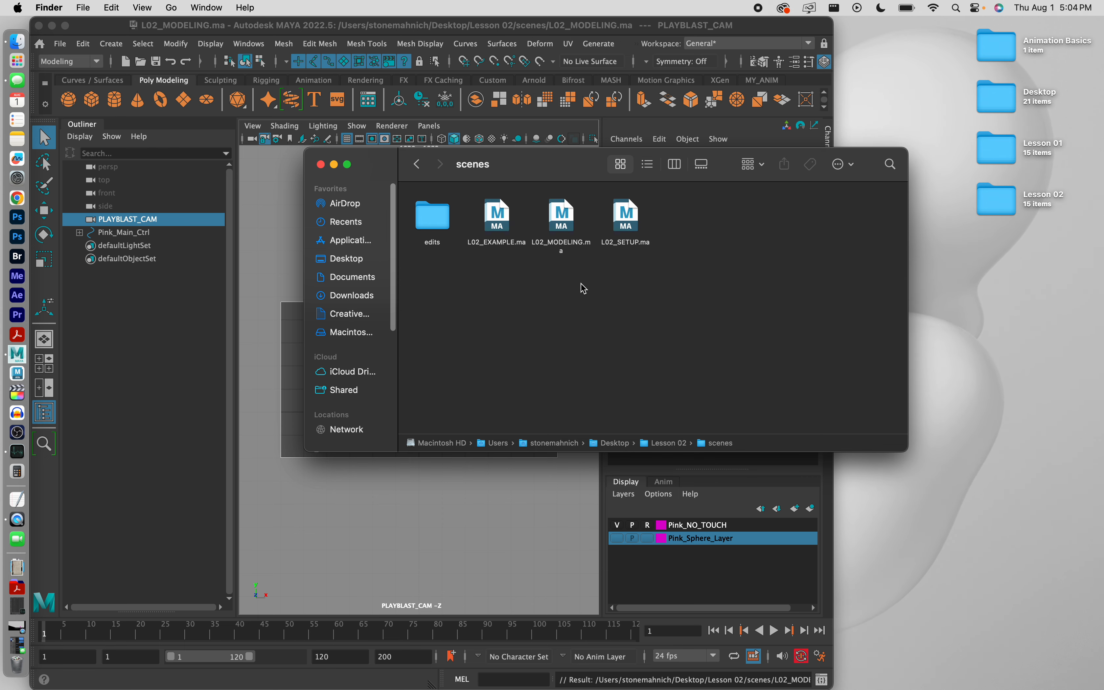
left_click(335, 164)
Step: Restore Maya to full width, clear the selection, and open the L02_ANIMATION_V02.mov reference movie
double_click(774, 26)
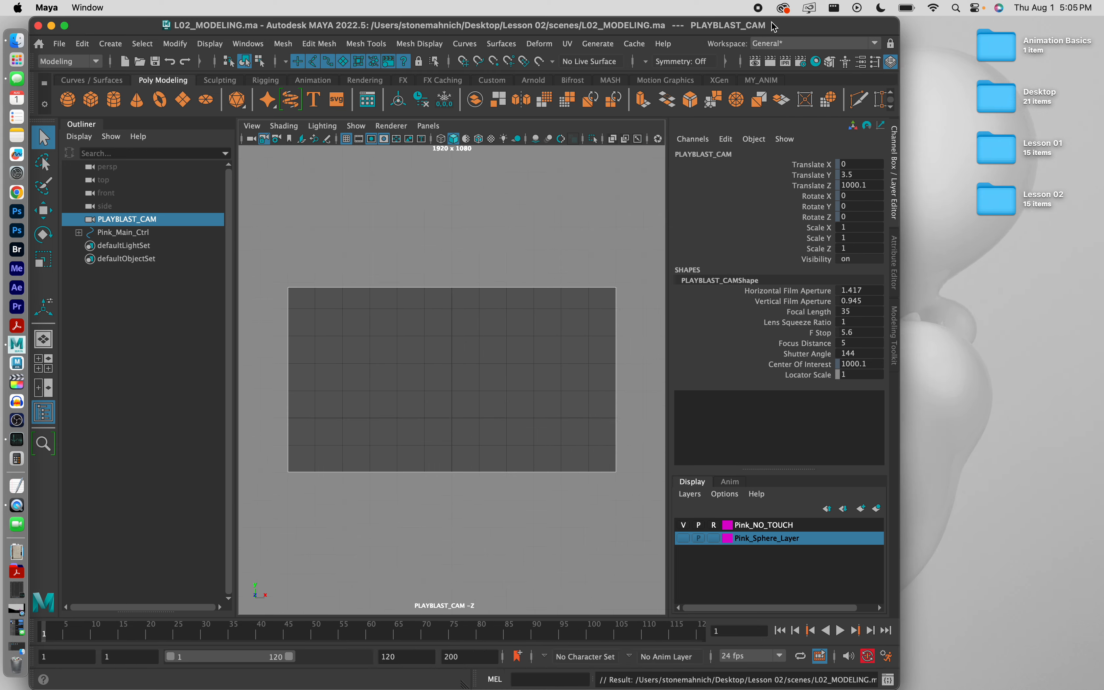
left_click(620, 315)
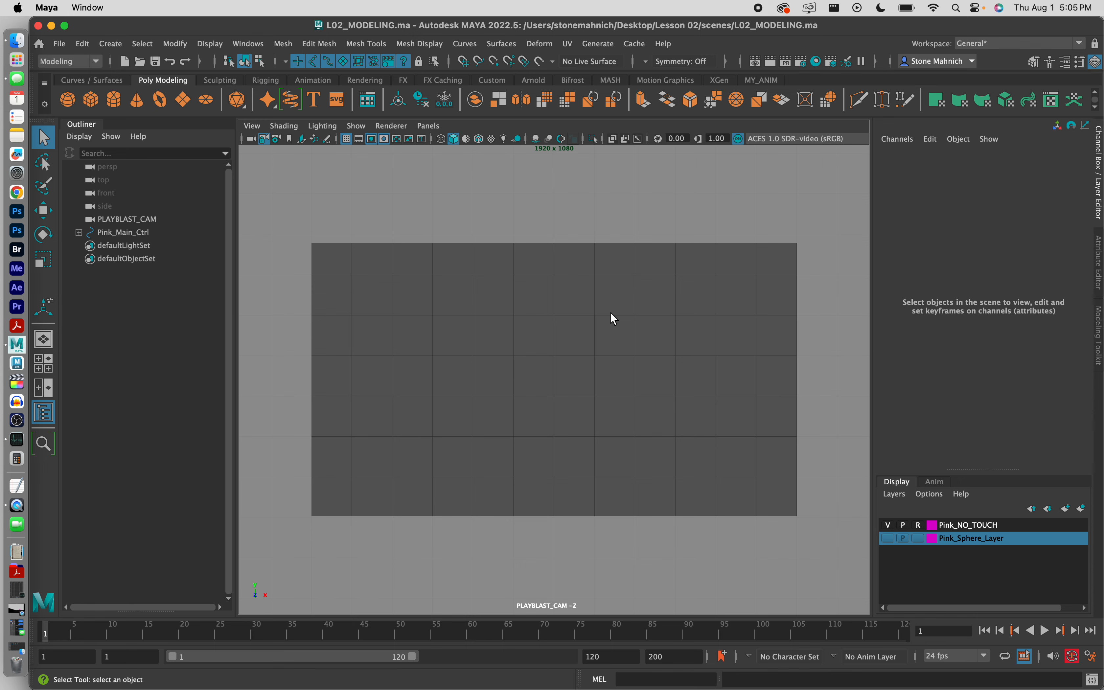
left_click(18, 627)
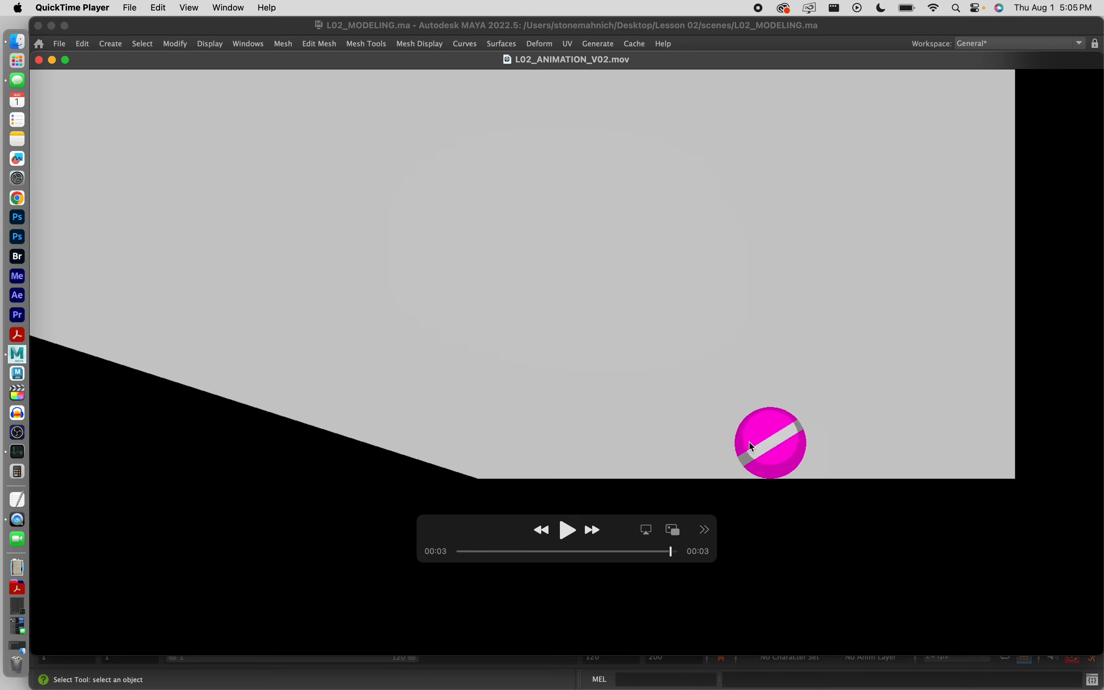
left_click(567, 533)
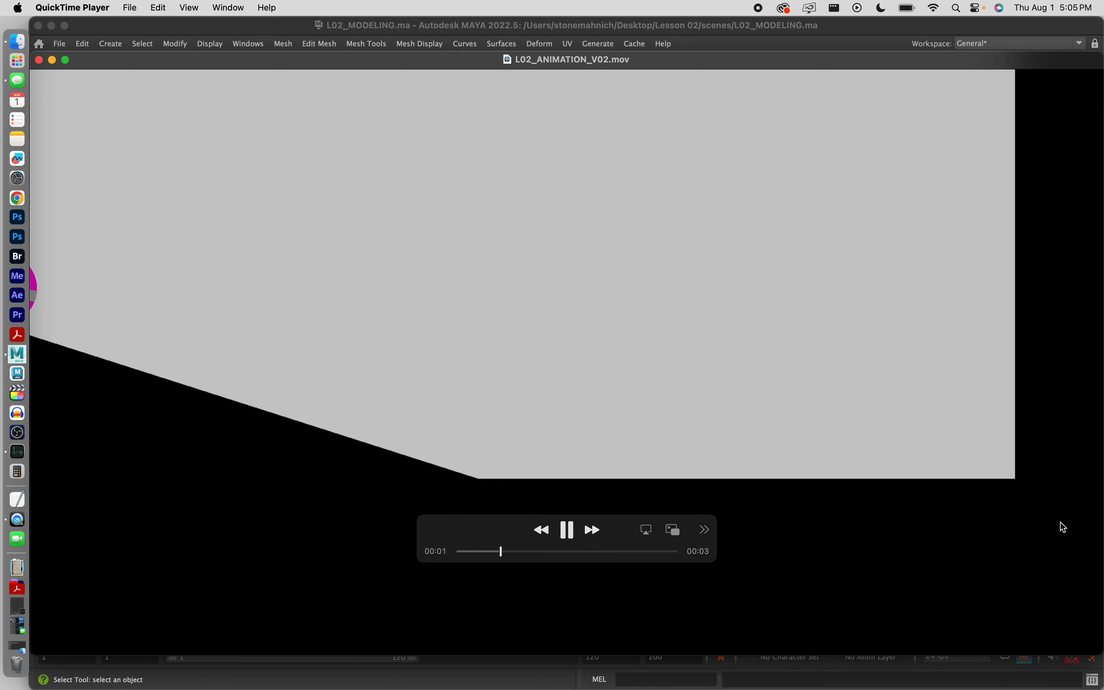
left_click(567, 530)
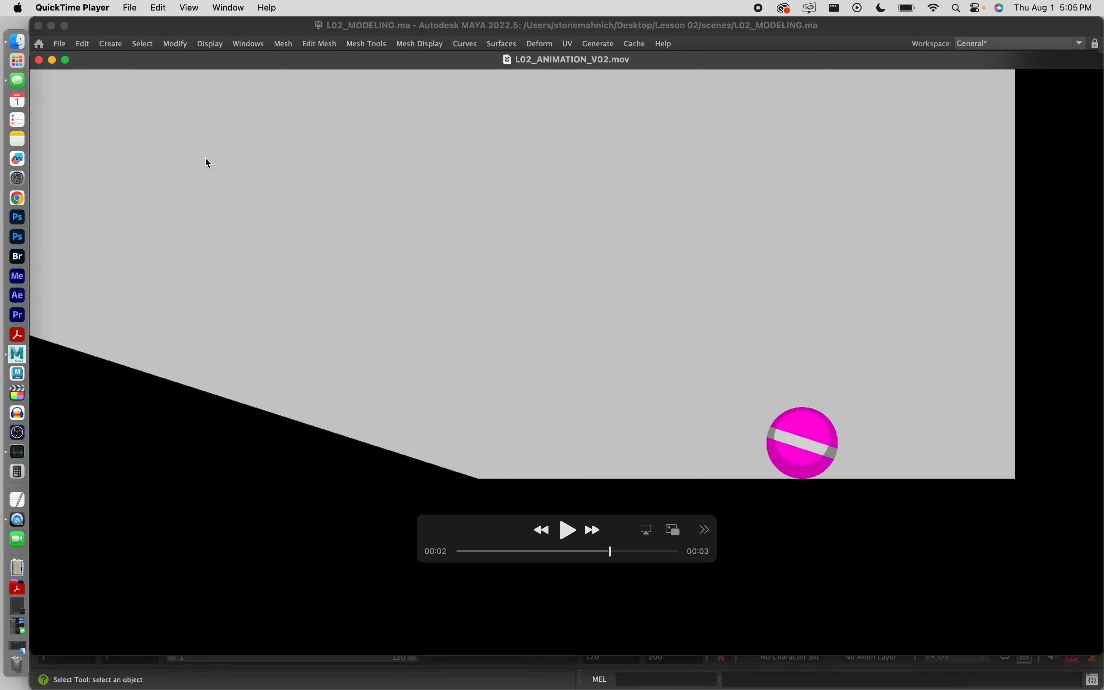
left_click(53, 61)
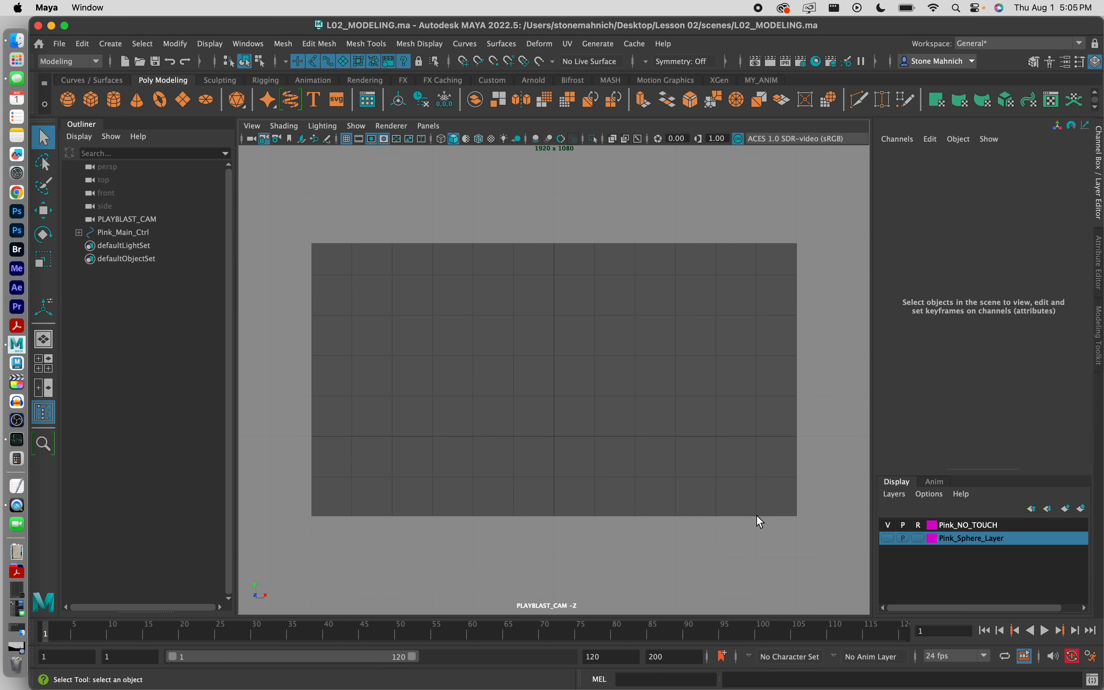
Step: Create a default polygon cube, pCube1, at the origin and reselect it to show its channels
left_click(888, 538)
left_click(889, 538)
left_click(90, 101)
left_click(534, 445)
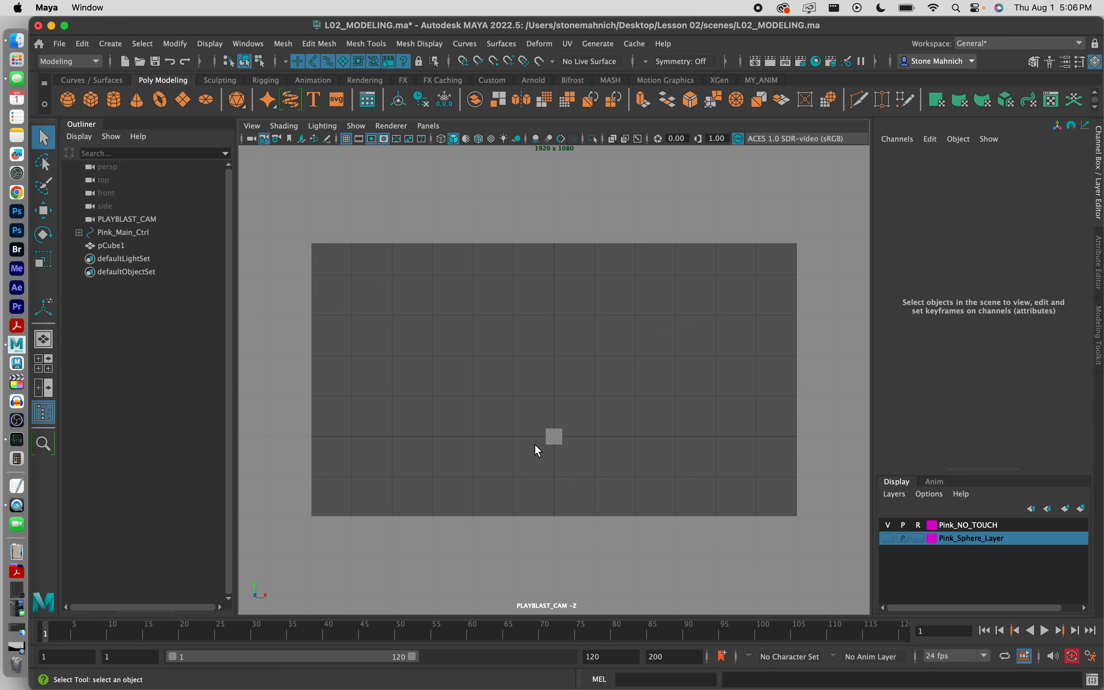
left_click(553, 434)
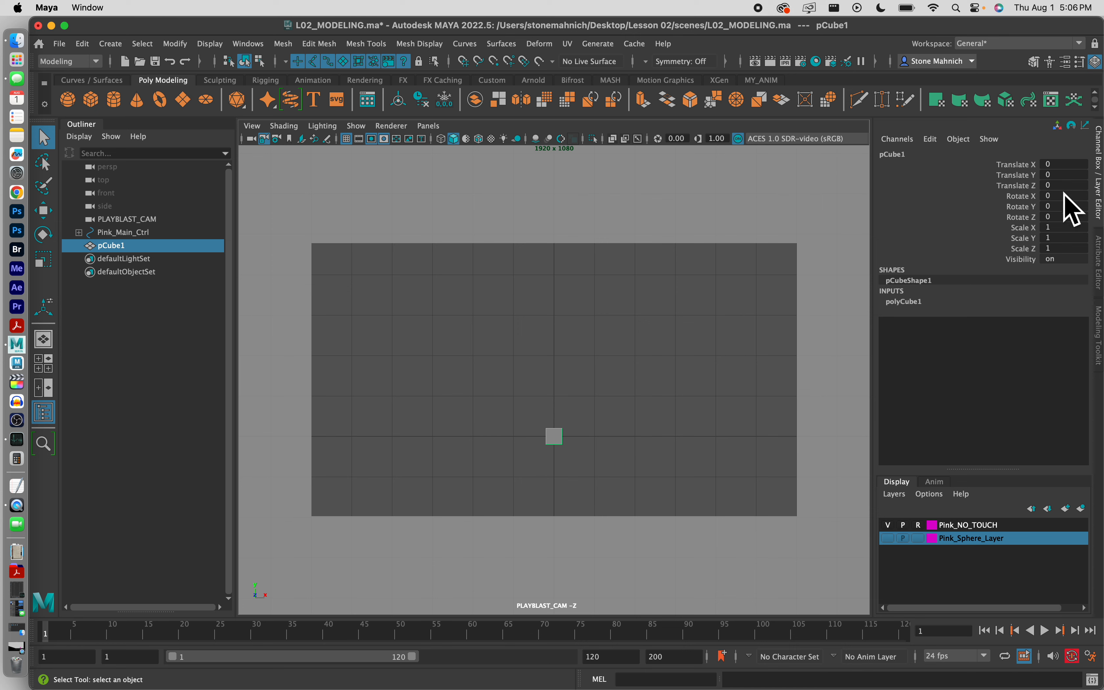
Step: Set the cube's Translate Y to -0.5 and rename it Ground_Geo
left_click(1047, 175)
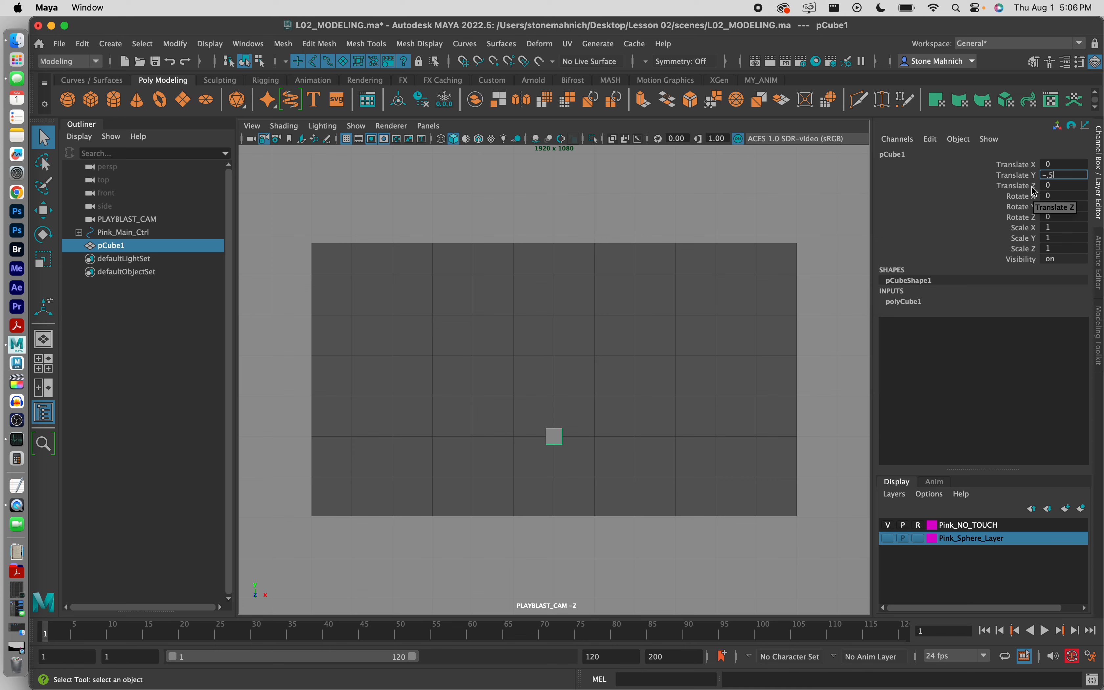
key("Return")
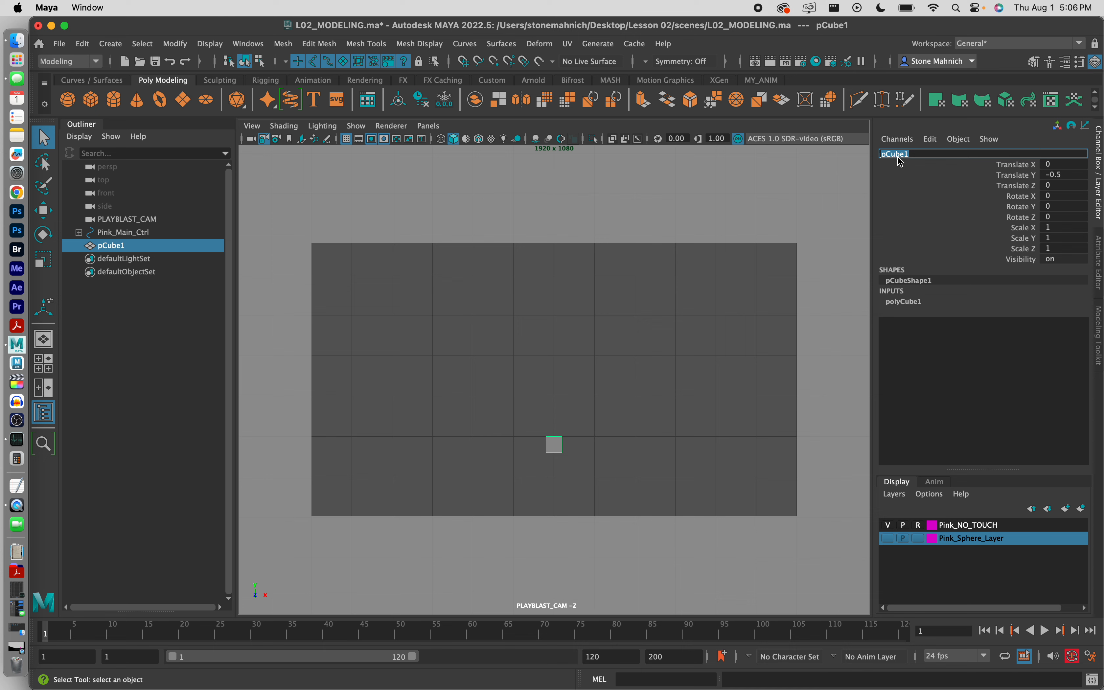
type("GRO")
key("BackSpace")
key("BackSpace")
key("BackSpace")
key("BackSpace")
key("BackSpace")
key("BackSpace")
key("Return")
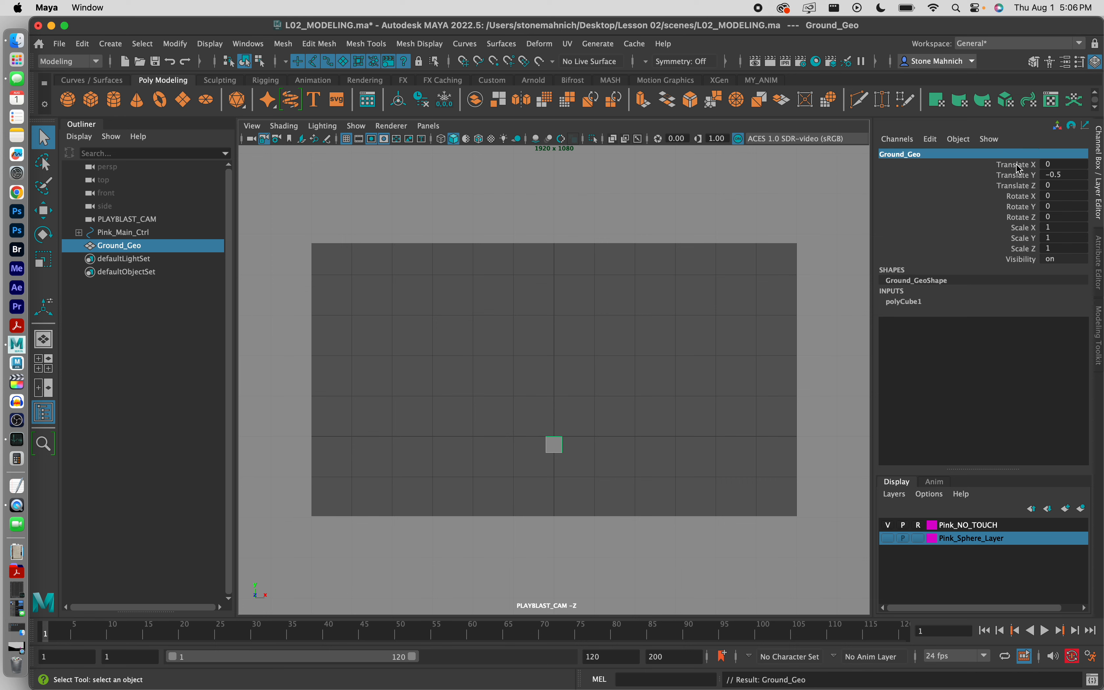
Step: Freeze all transformations on Ground_Geo, then deselect it
left_click_drag(1017, 164, 1022, 263)
right_click(1023, 182)
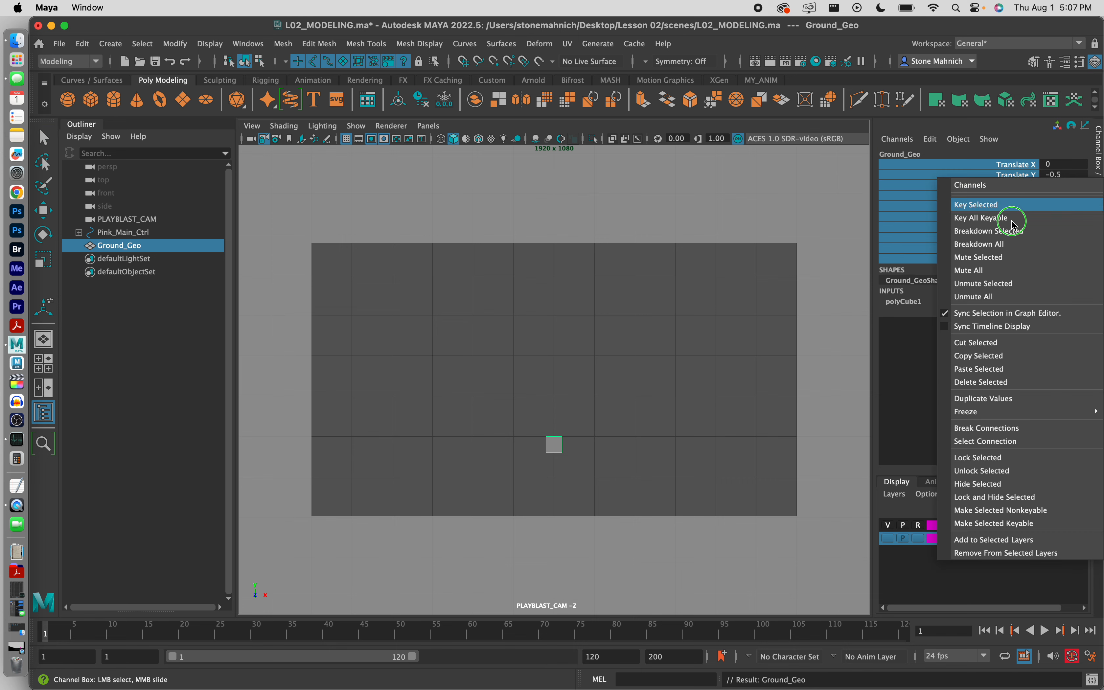
mouse_move(988, 411)
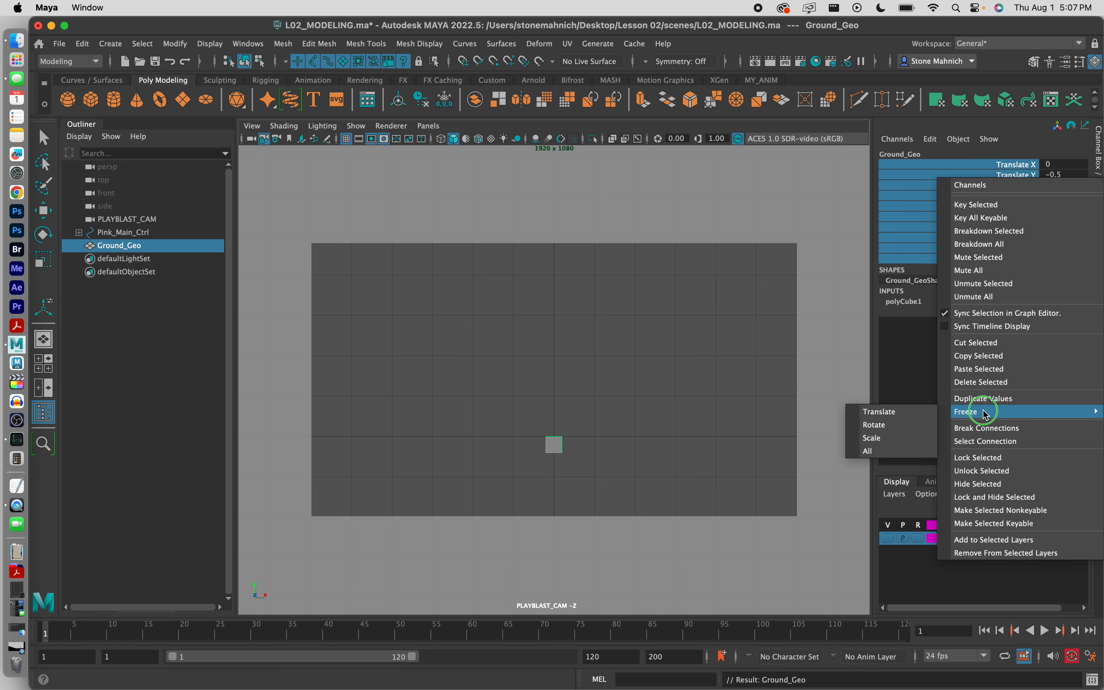
left_click(891, 452)
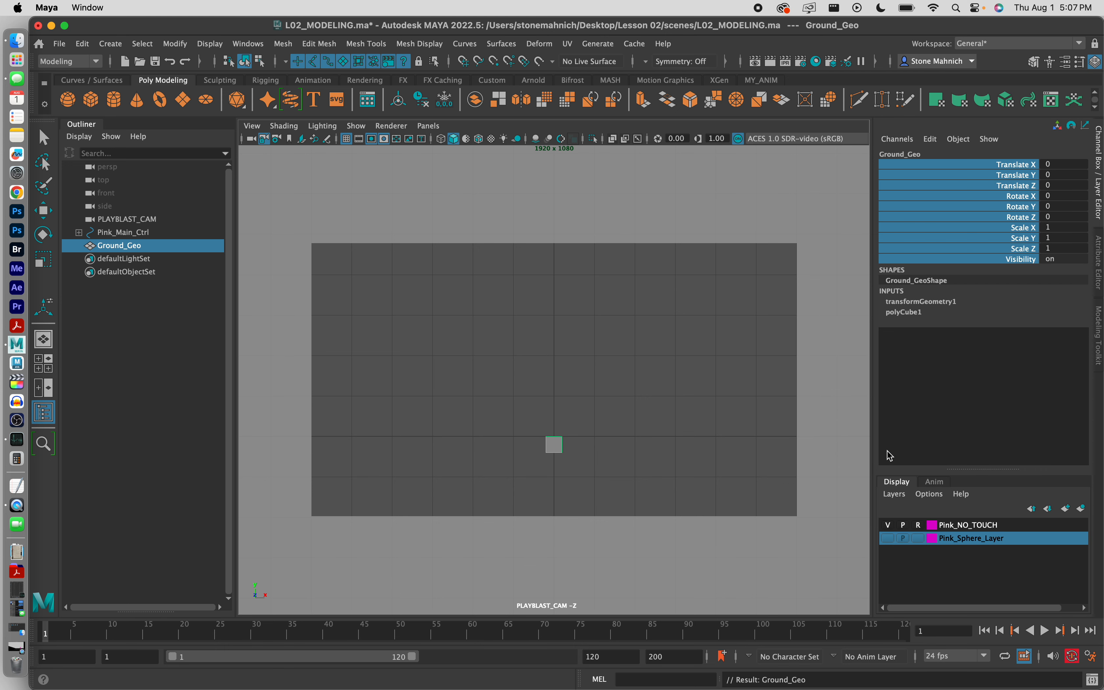
left_click(661, 364)
Step: Scale Ground_Geo to about 31 along X, undoing an accidental change to its height
left_click(507, 474)
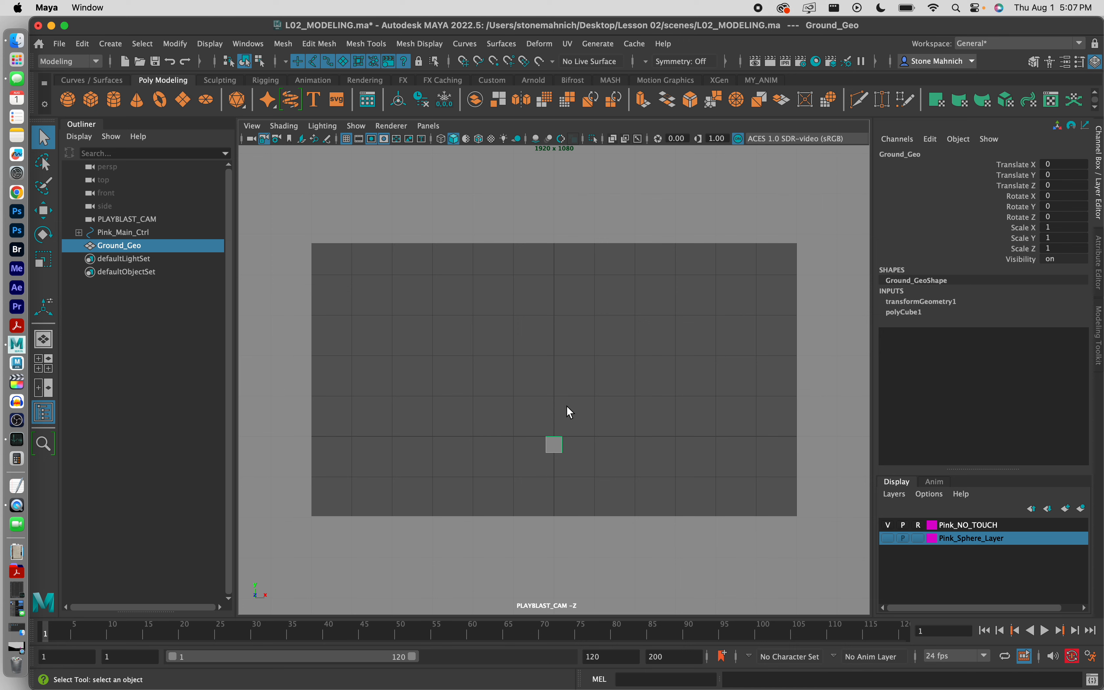
left_click(45, 264)
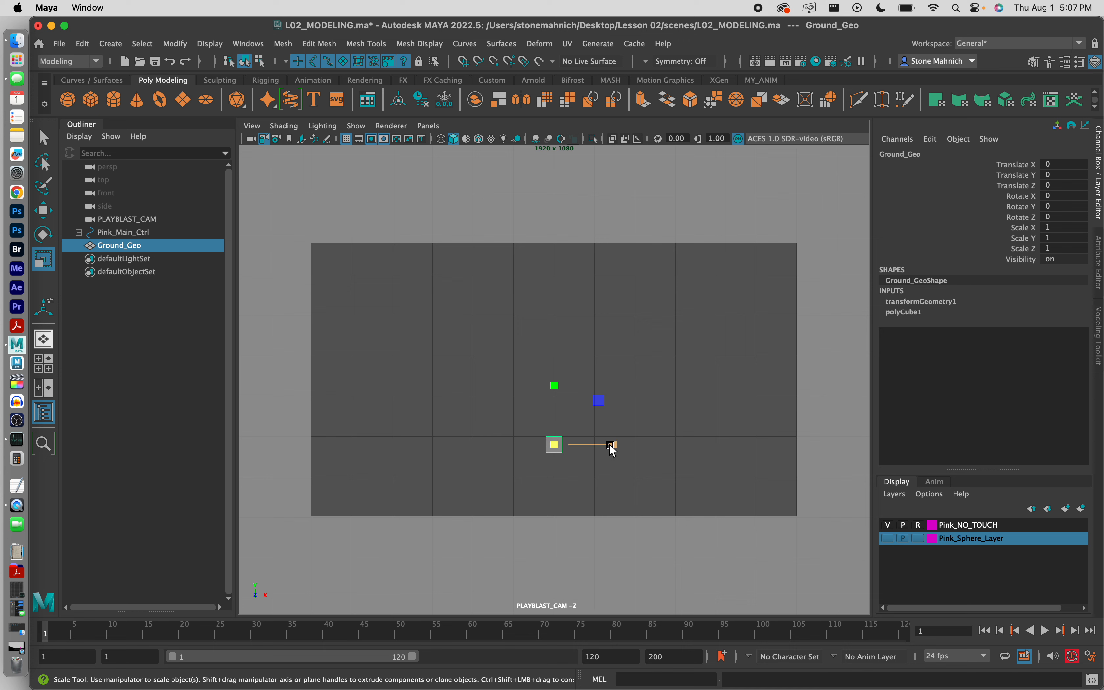
left_click_drag(612, 445, 791, 451)
left_click_drag(613, 445, 653, 450)
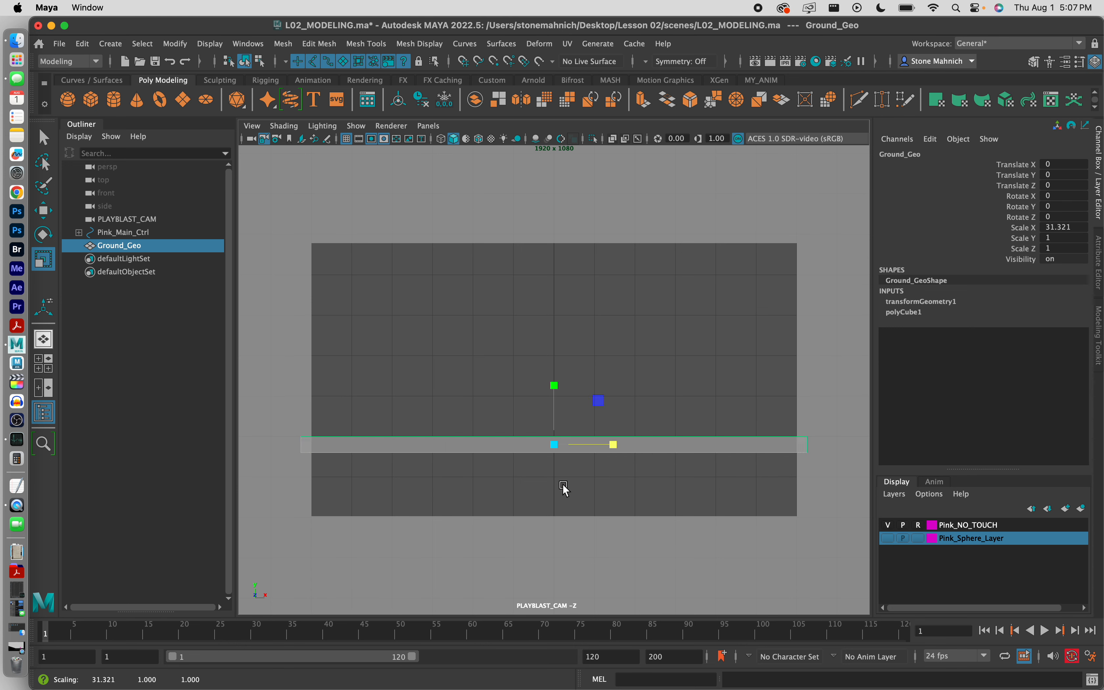
left_click(564, 484)
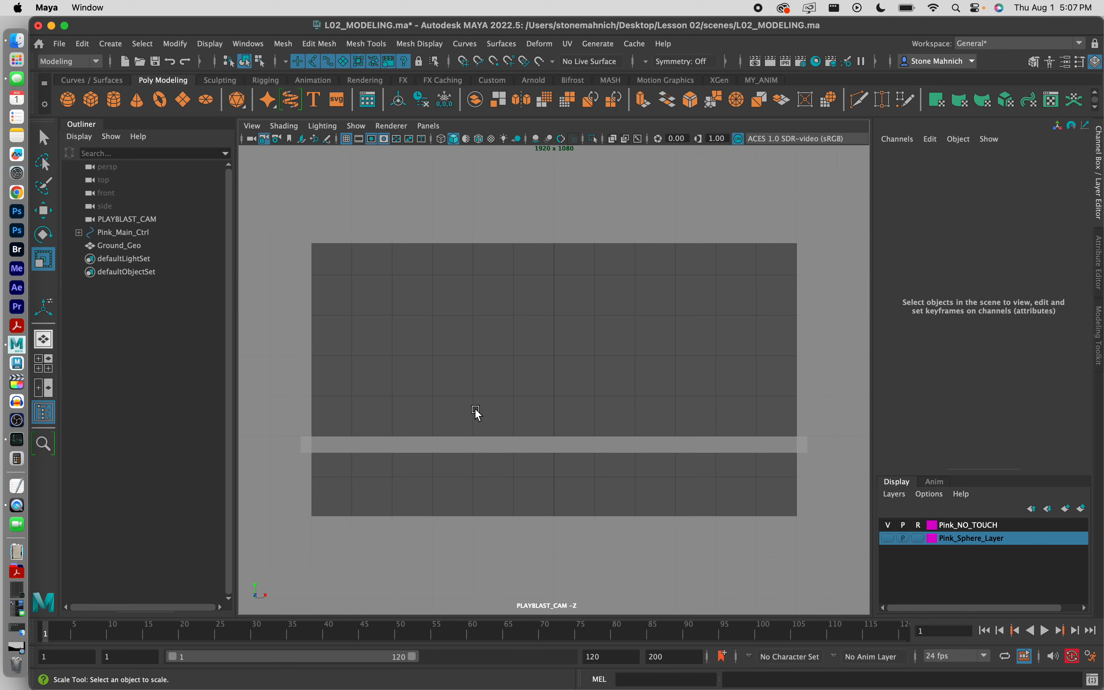
left_click(509, 520)
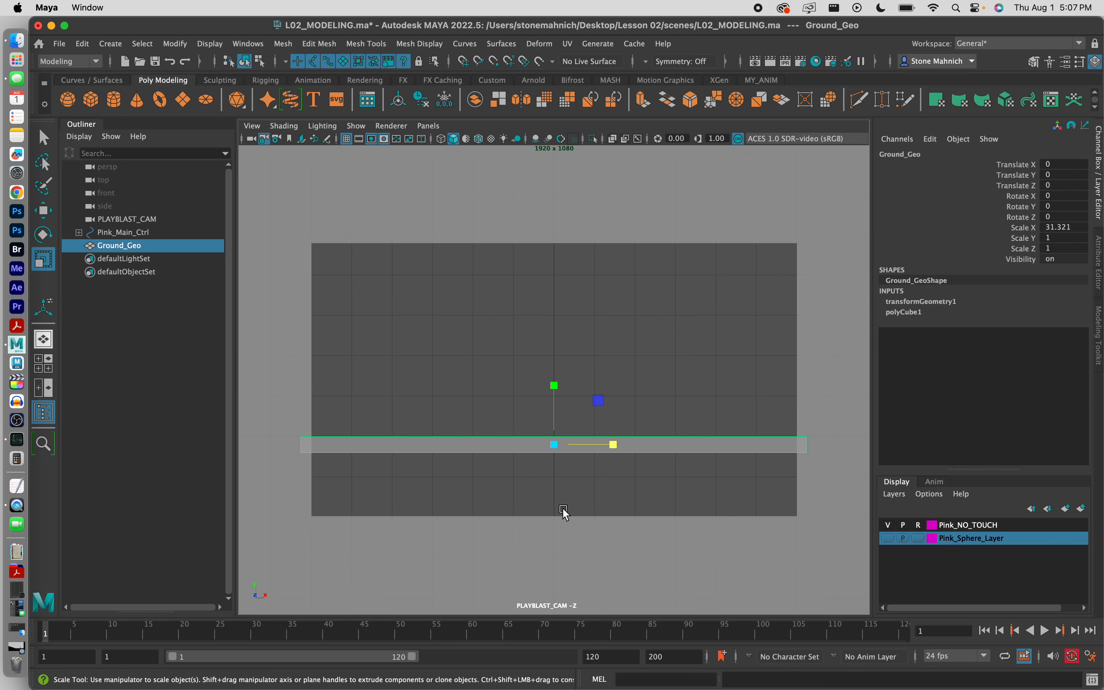
mouse_move(554, 386)
left_mouse_down()
mouse_move(554, 369)
mouse_move(555, 414)
mouse_move(557, 276)
mouse_move(562, 389)
mouse_move(571, 320)
mouse_move(566, 396)
left_mouse_up()
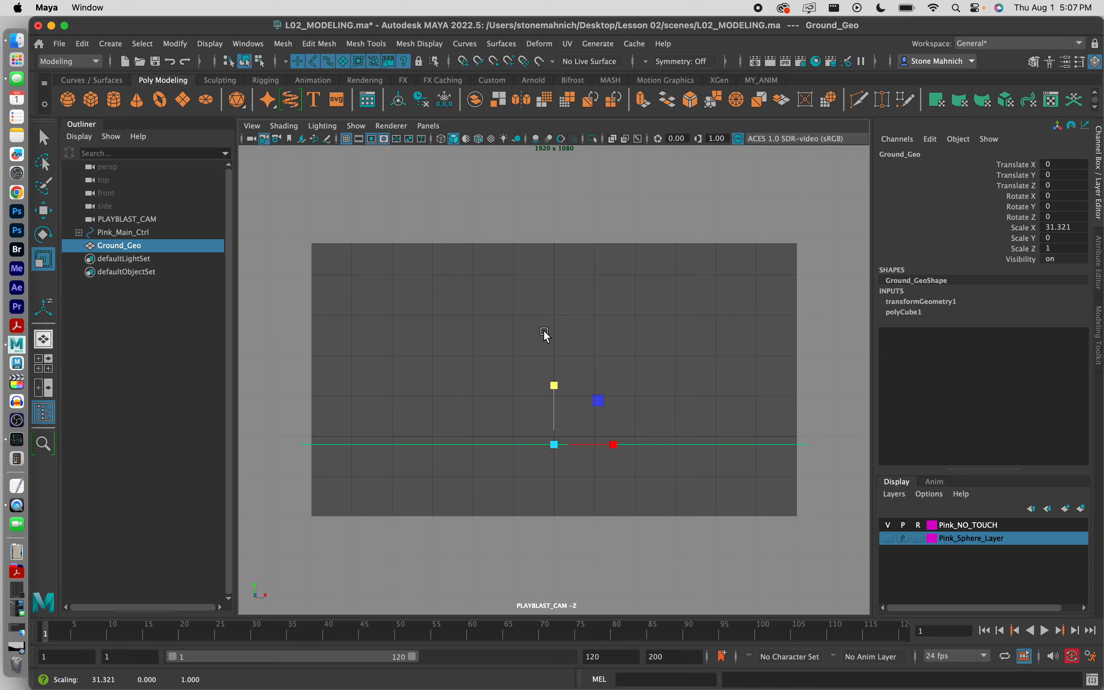
key("super+z")
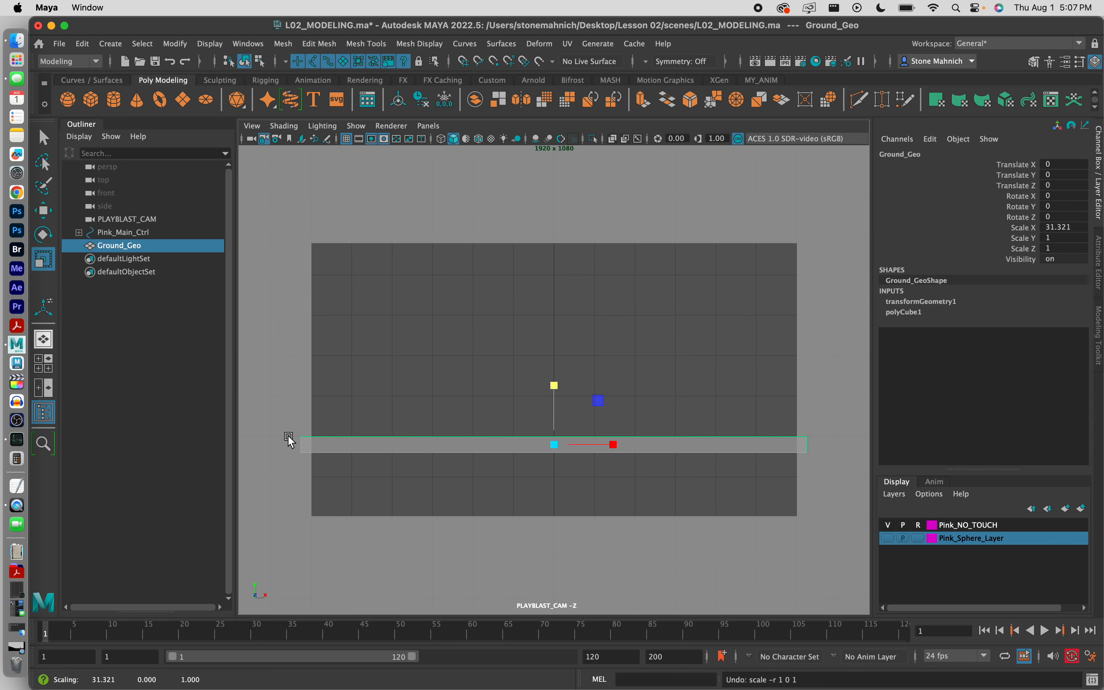
left_click(686, 400)
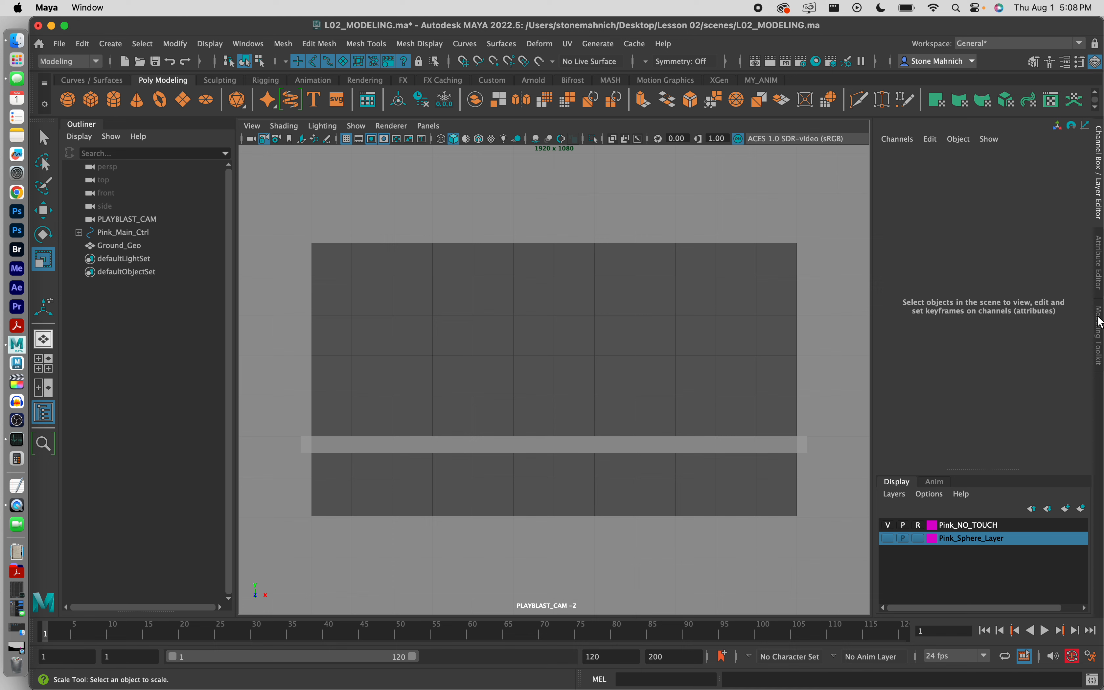
left_click(1099, 173)
left_click(1100, 176)
Step: Select Ground_Geo's four edge vertices and move them about 5.38 units down to form a slope
left_click(1099, 318)
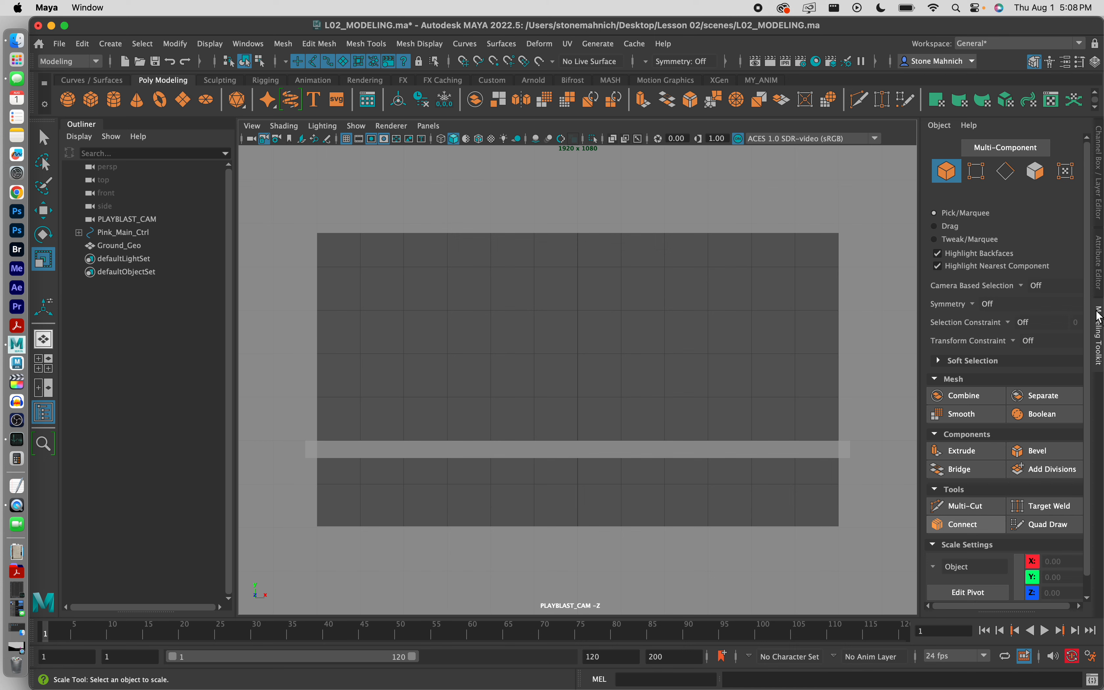
left_click(980, 176)
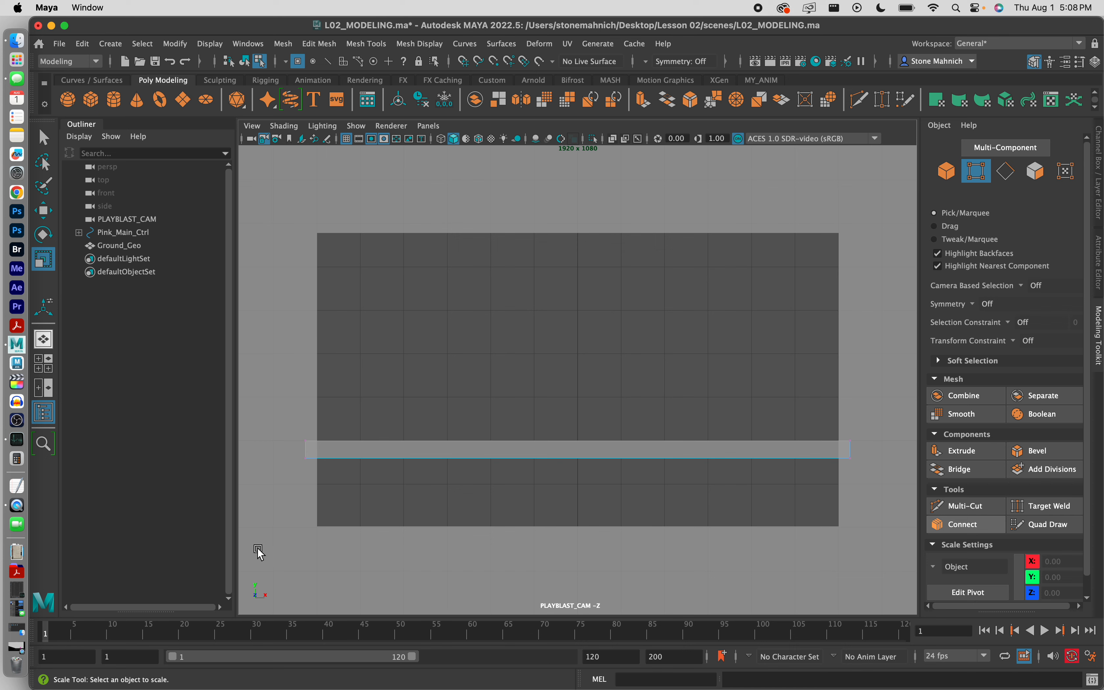
left_click_drag(258, 549, 894, 448)
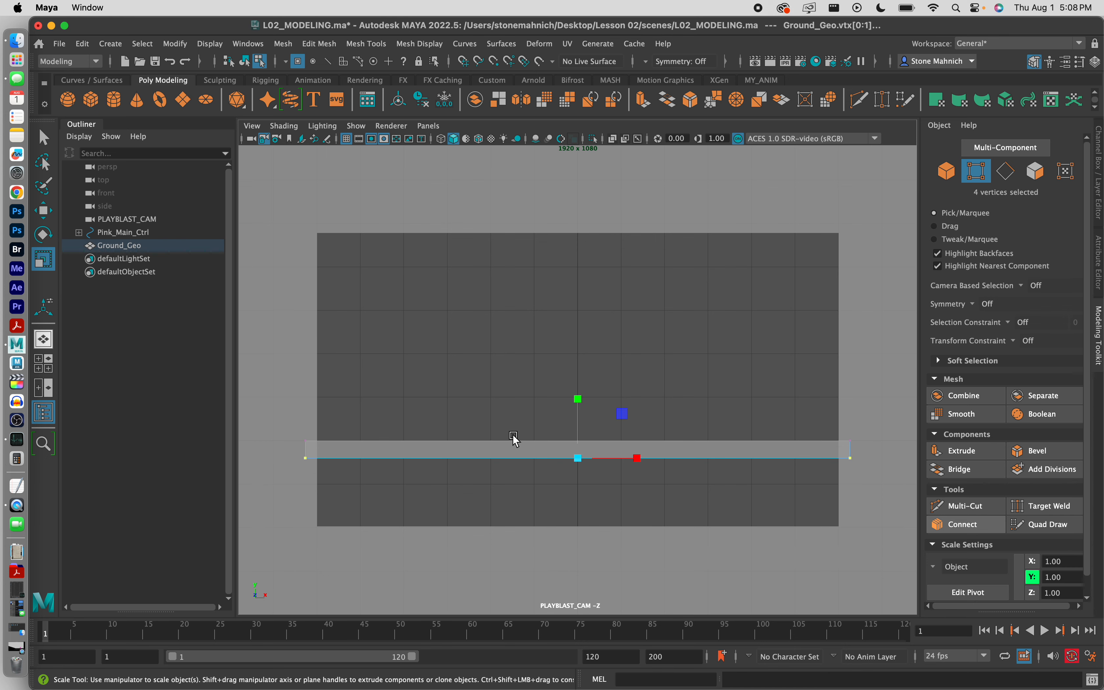
left_click(43, 211)
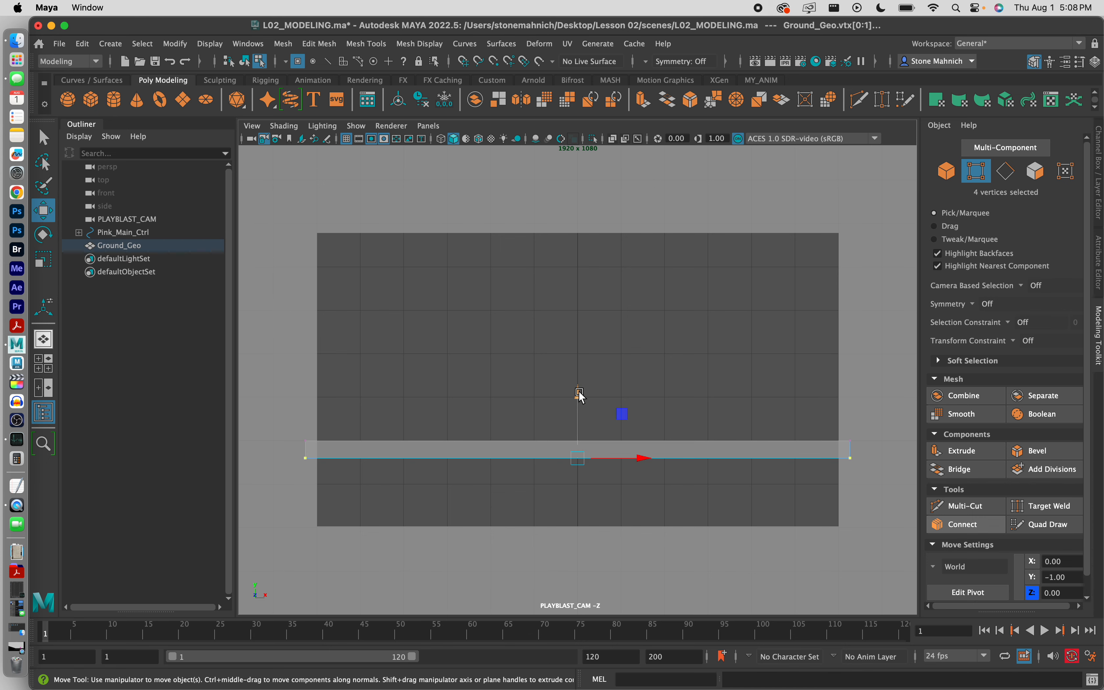
left_click_drag(579, 394, 579, 472)
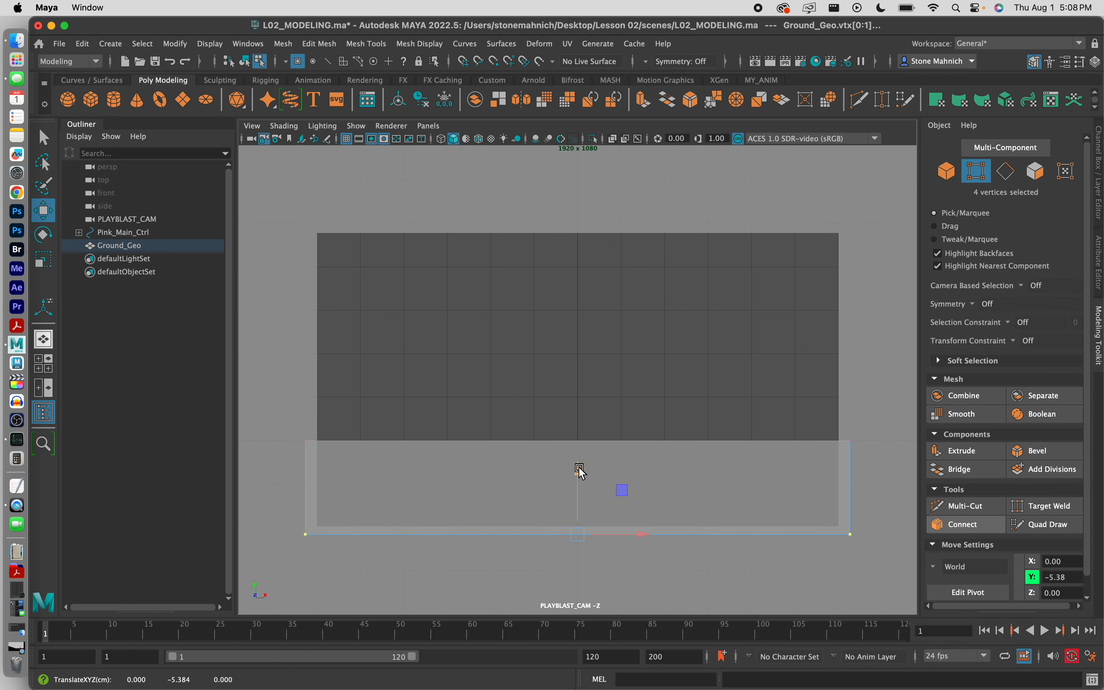
left_click(582, 353)
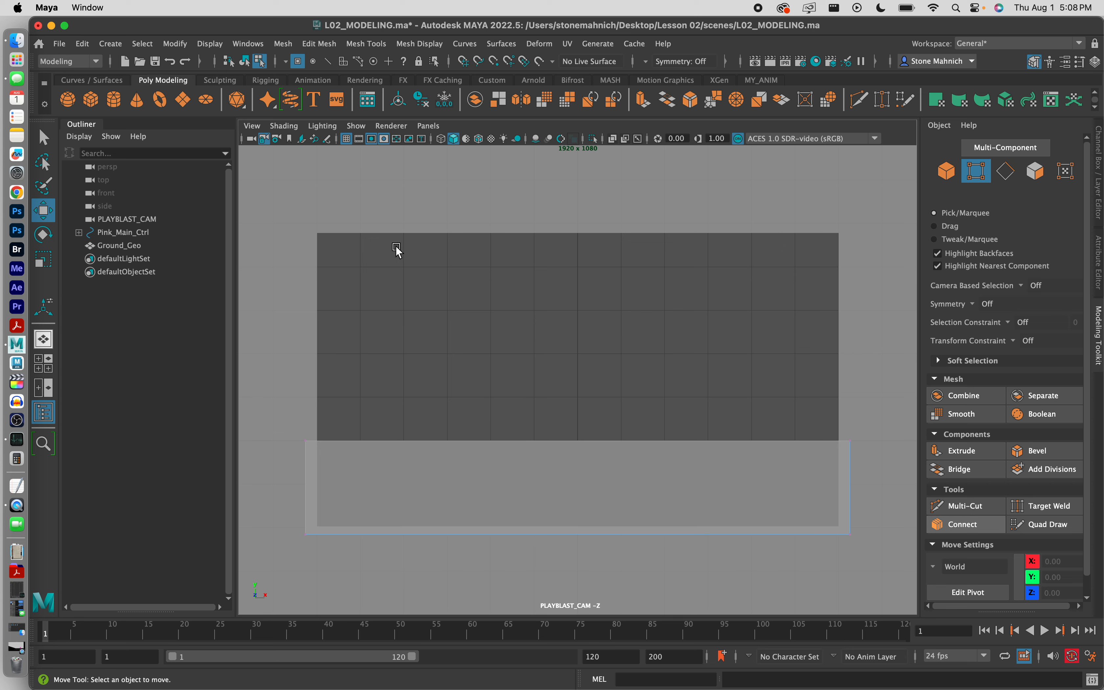
Step: Switch to a two-pane layout with PLAYBLAST_CAM in the left view and the Outliner hidden
left_click(44, 389)
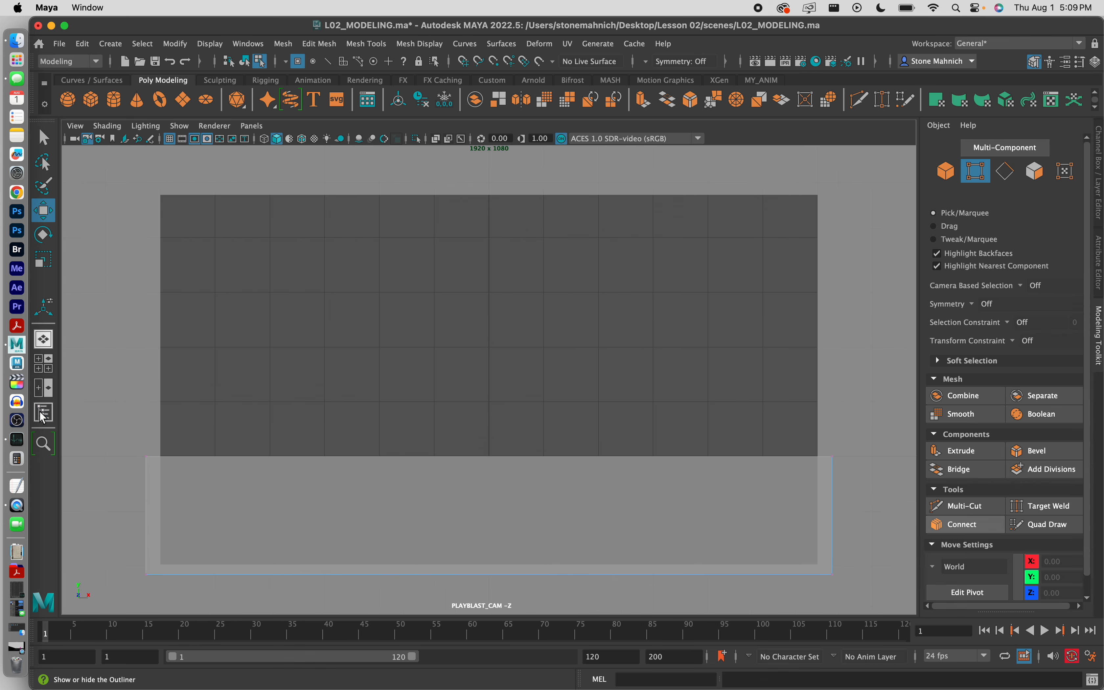
left_click(41, 390)
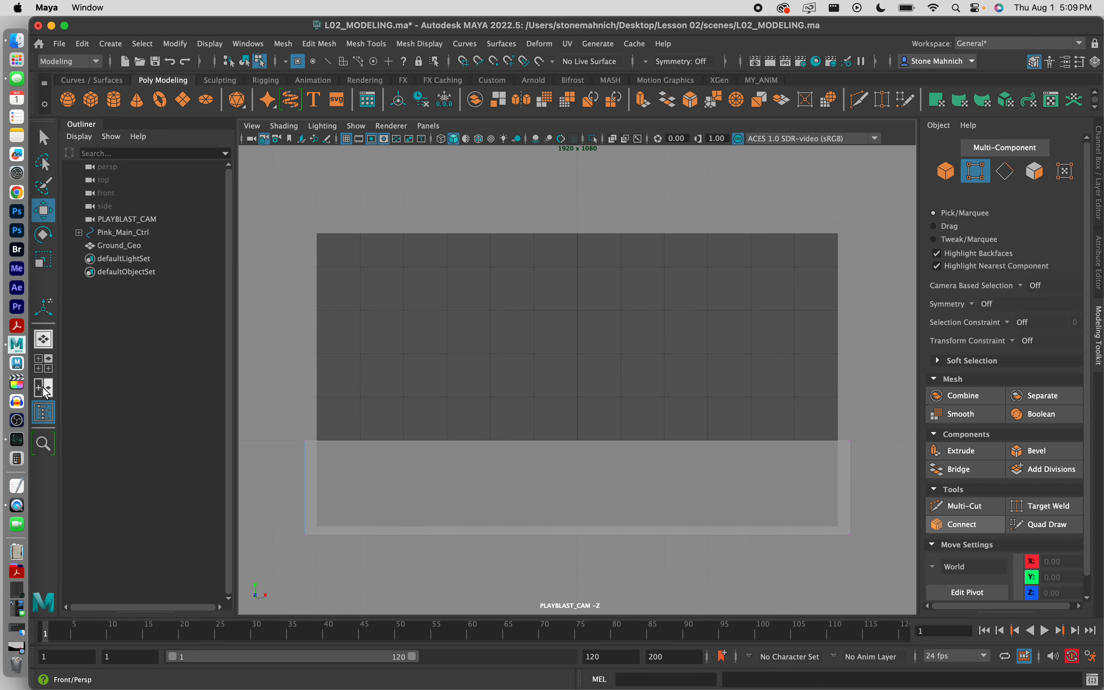
left_click(46, 392)
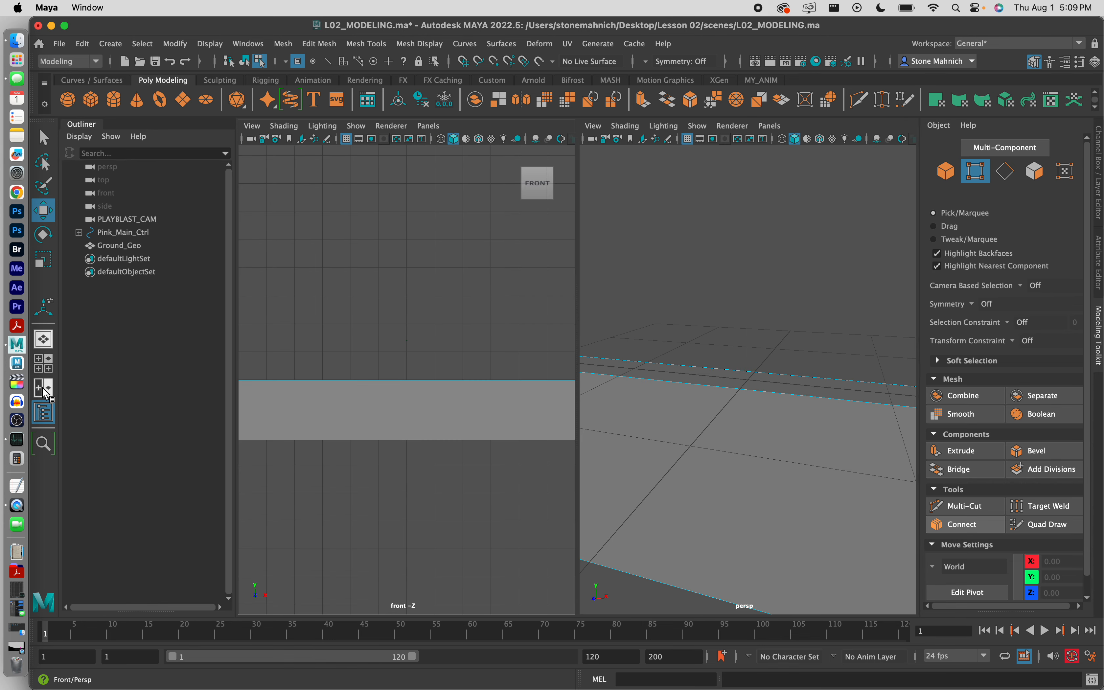
left_click(45, 413)
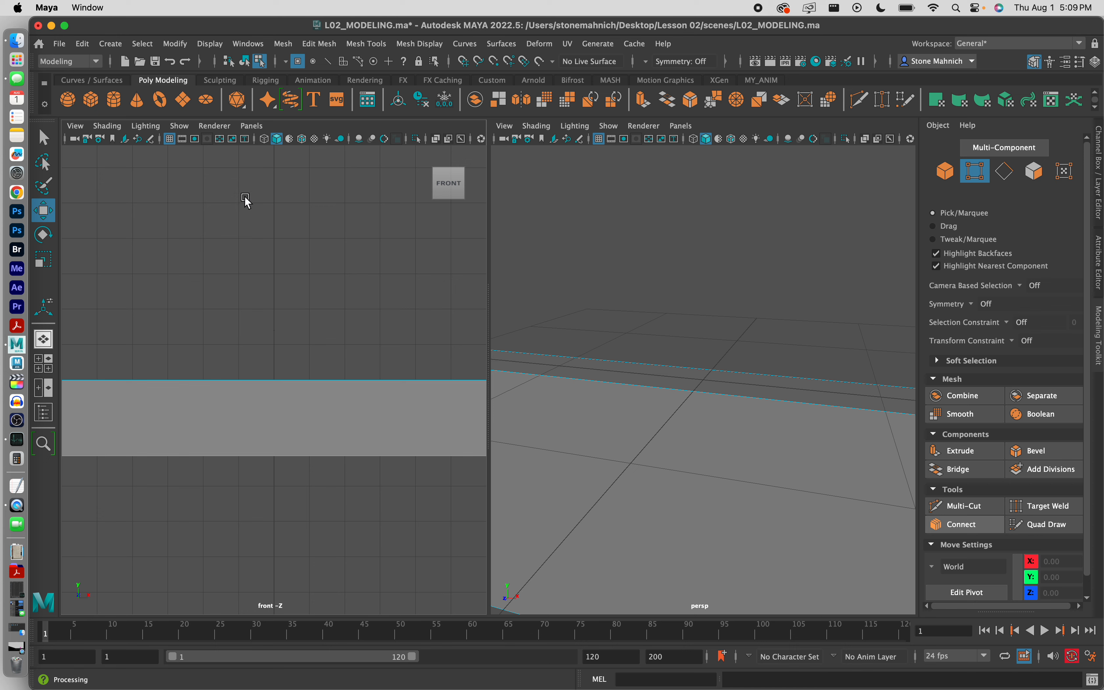
left_click(252, 126)
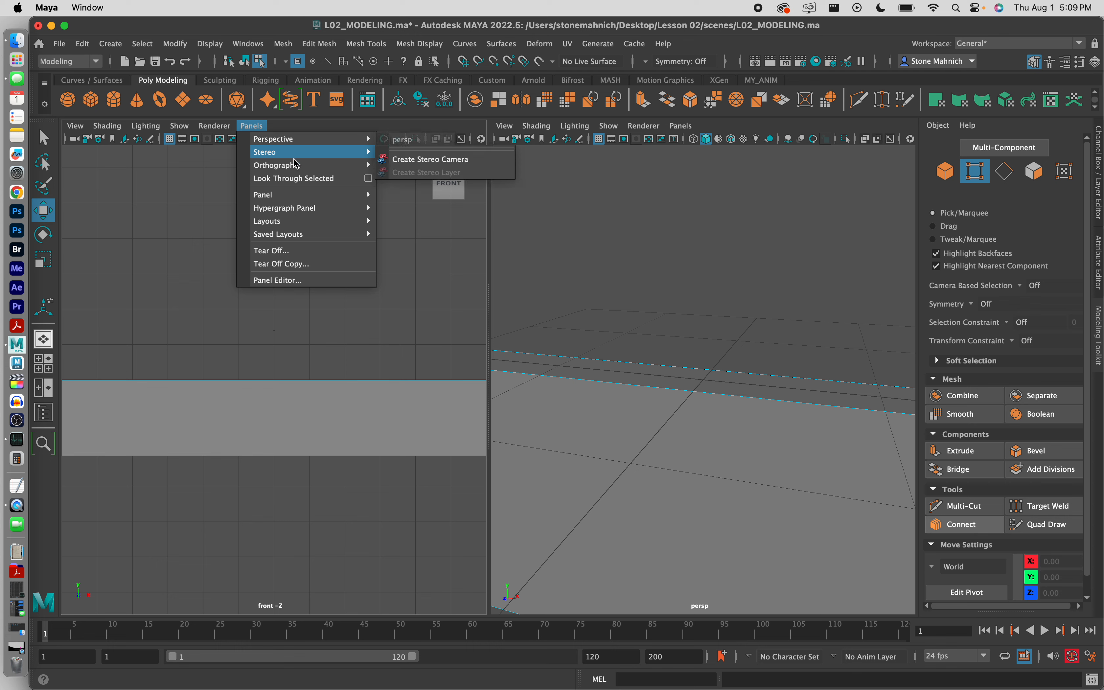
mouse_move(296, 164)
left_click(428, 168)
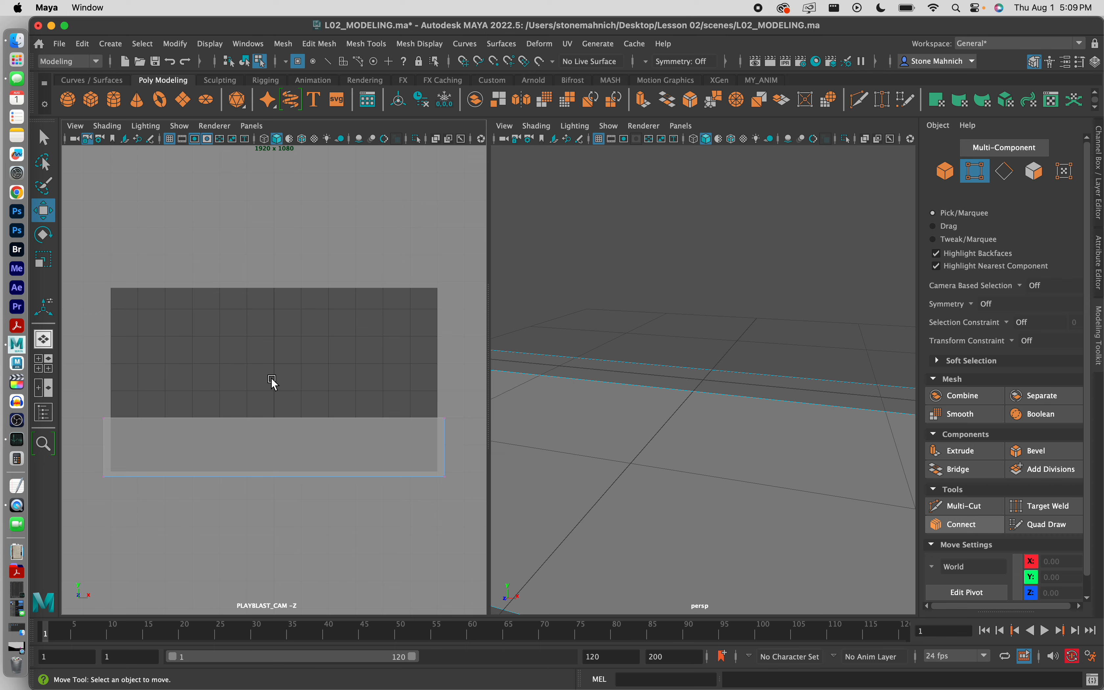
Step: Orbit the perspective view to see the slab diagonally from above and turn off its grid
left_click(587, 335)
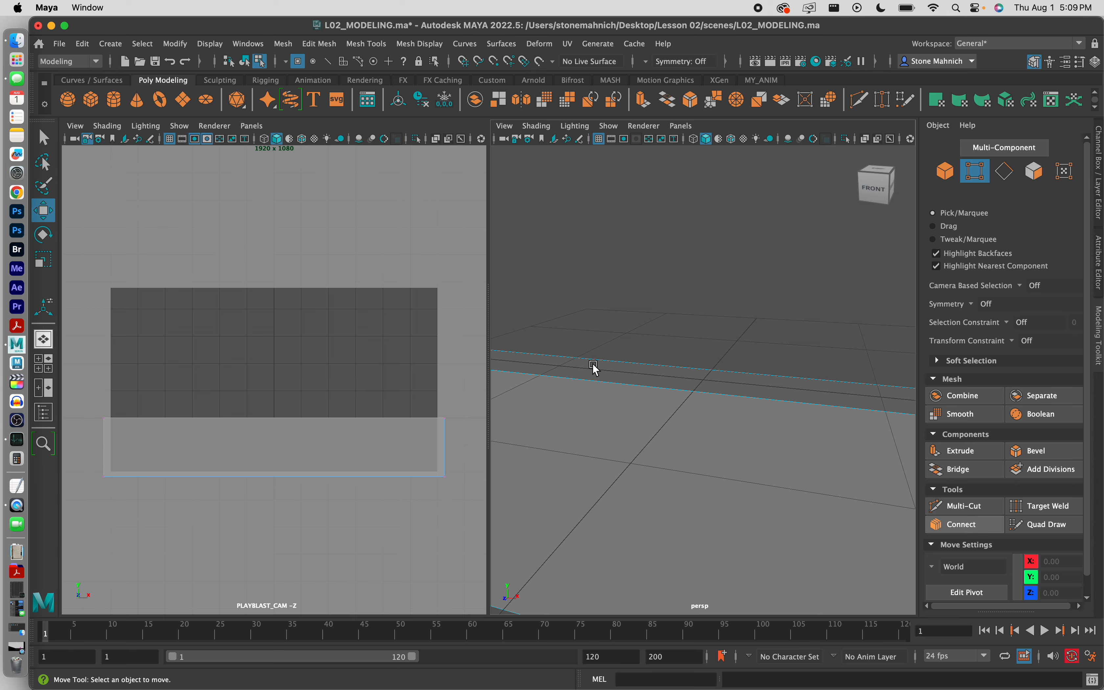
scroll(673, 365, "down", 10)
left_click_drag(674, 365, 739, 379, "alt")
middle_click_drag(740, 379, 705, 382, "alt")
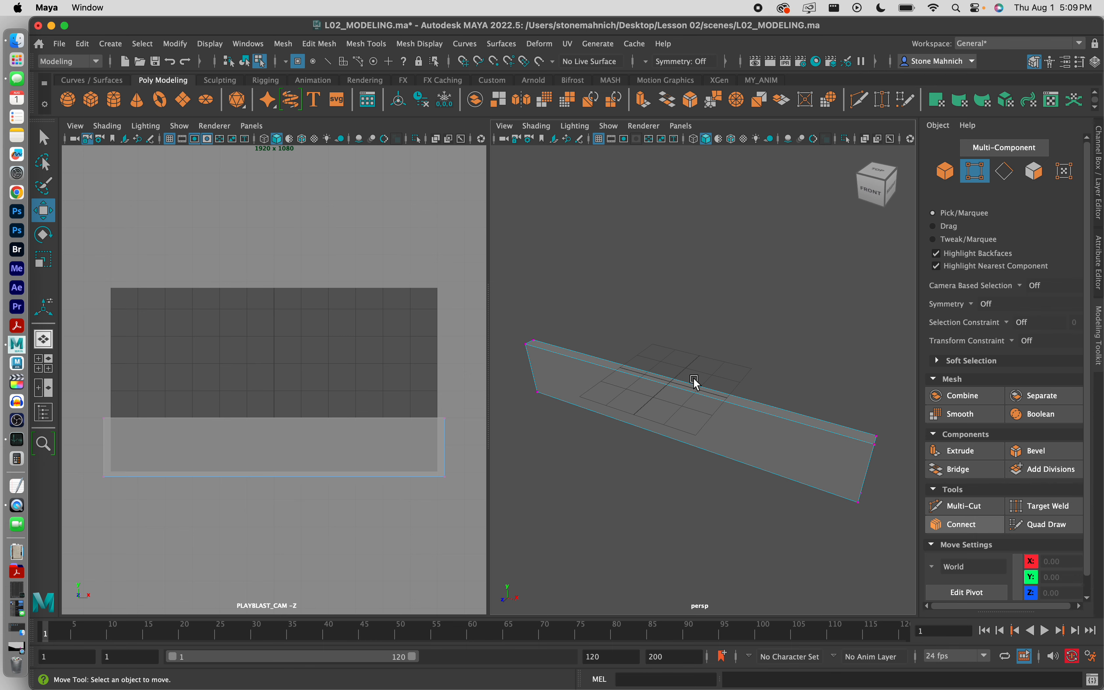
left_click(600, 139)
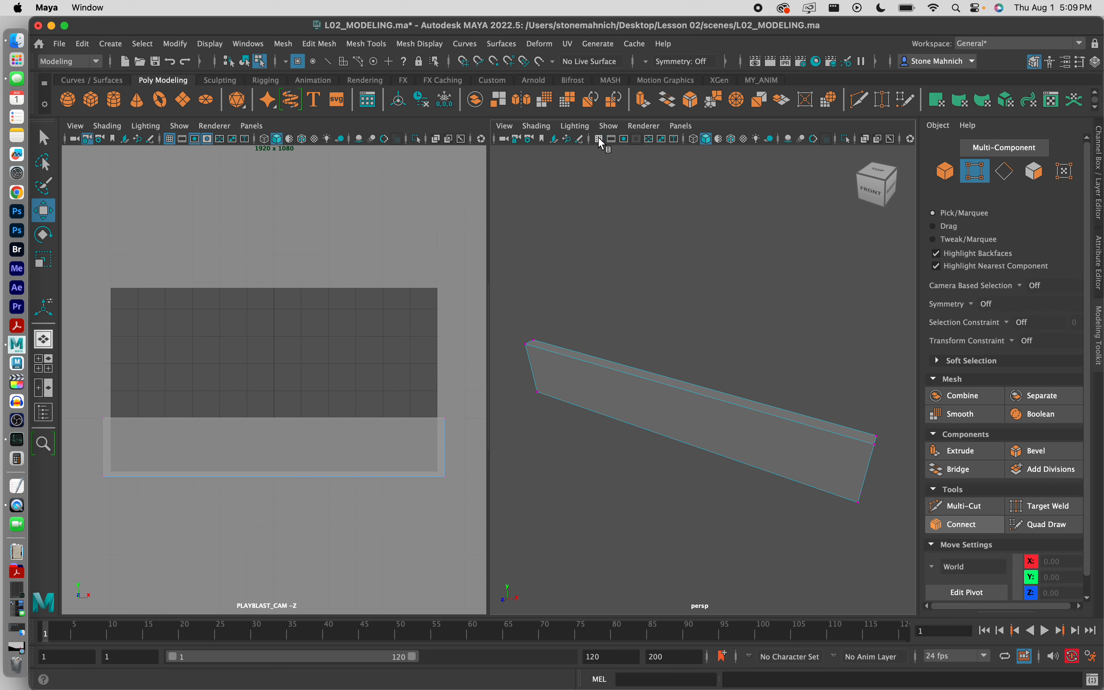
left_click(17, 646)
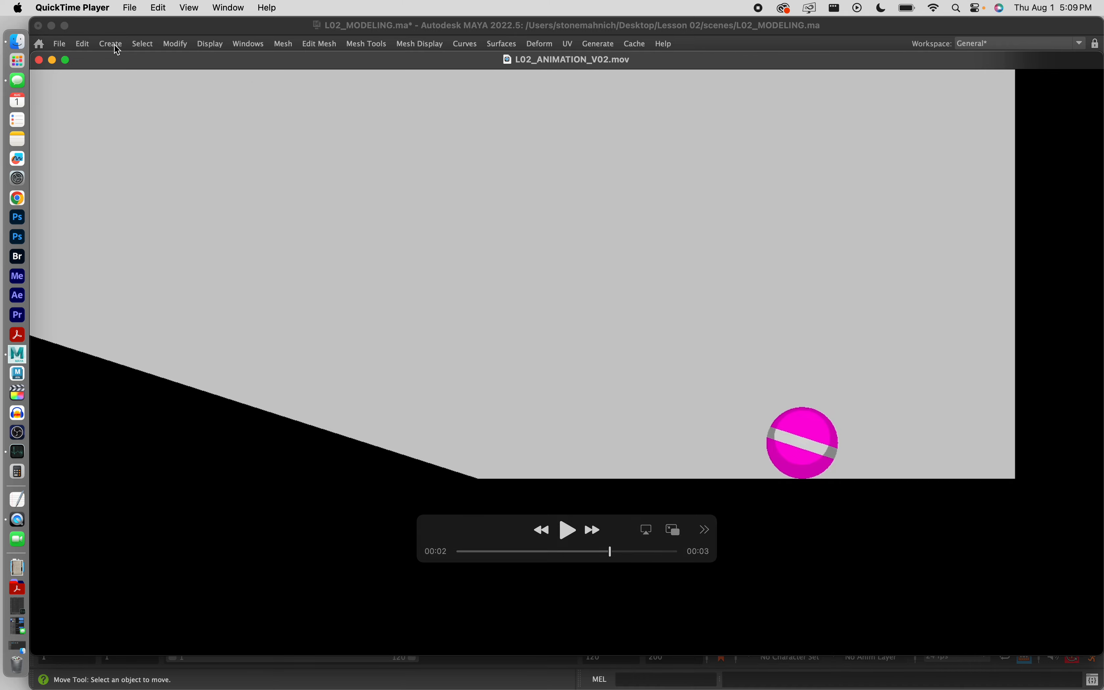
left_click(53, 60)
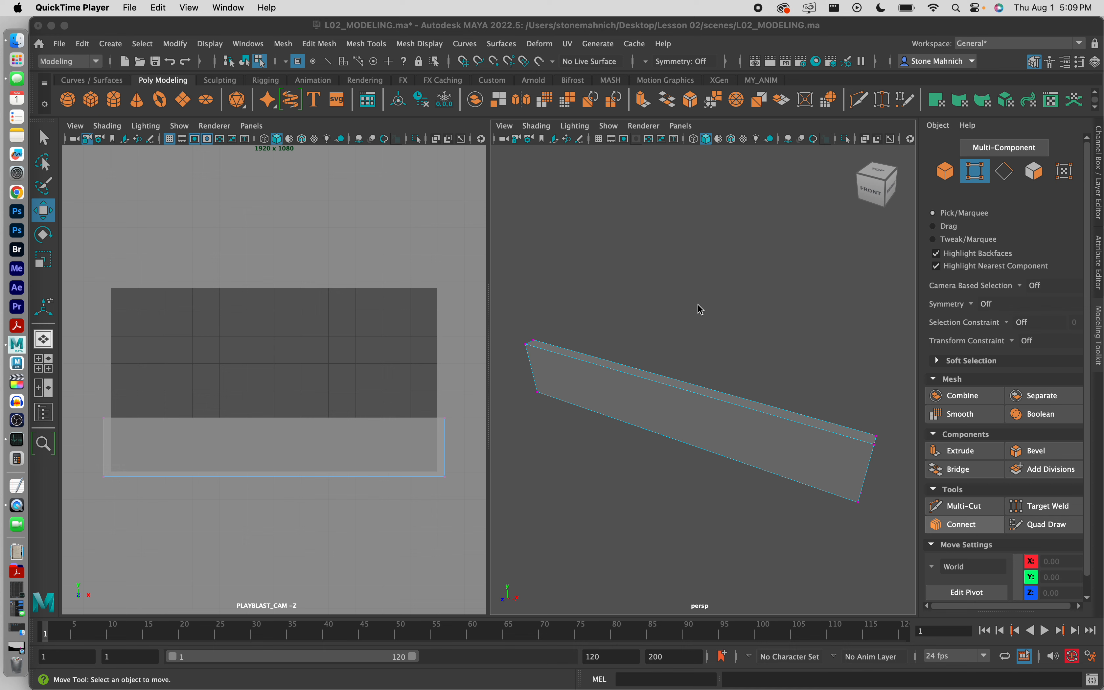
Step: Orbit the perspective view to face the slab front-on and activate the Insert Edge Loop tool
left_click(368, 46)
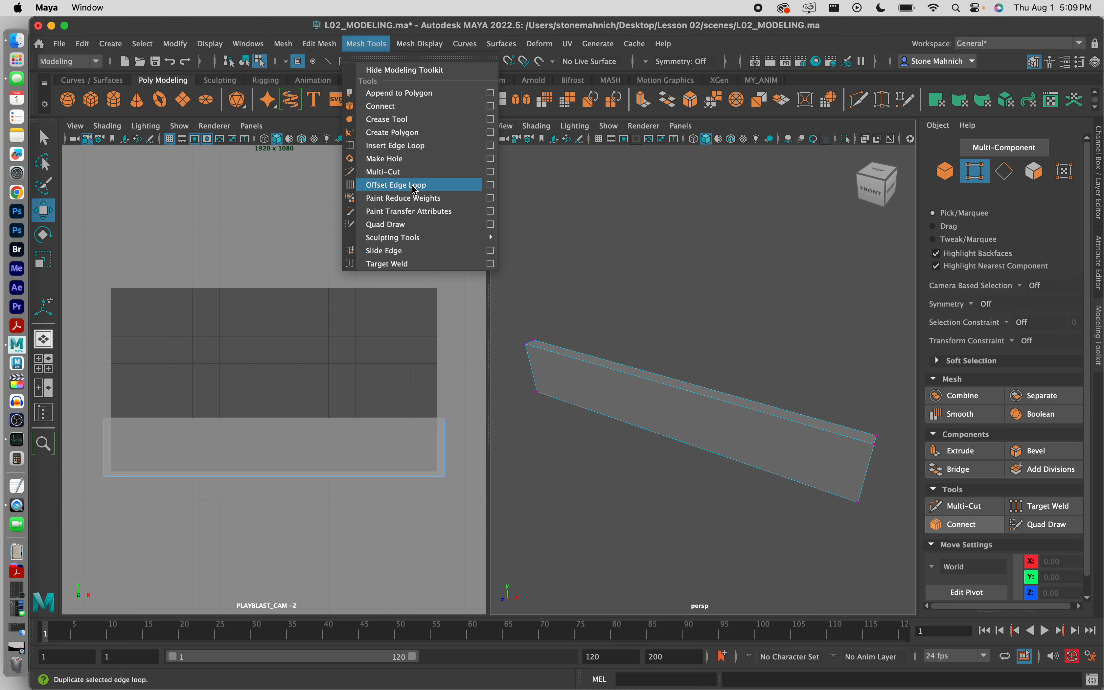
left_click(402, 146)
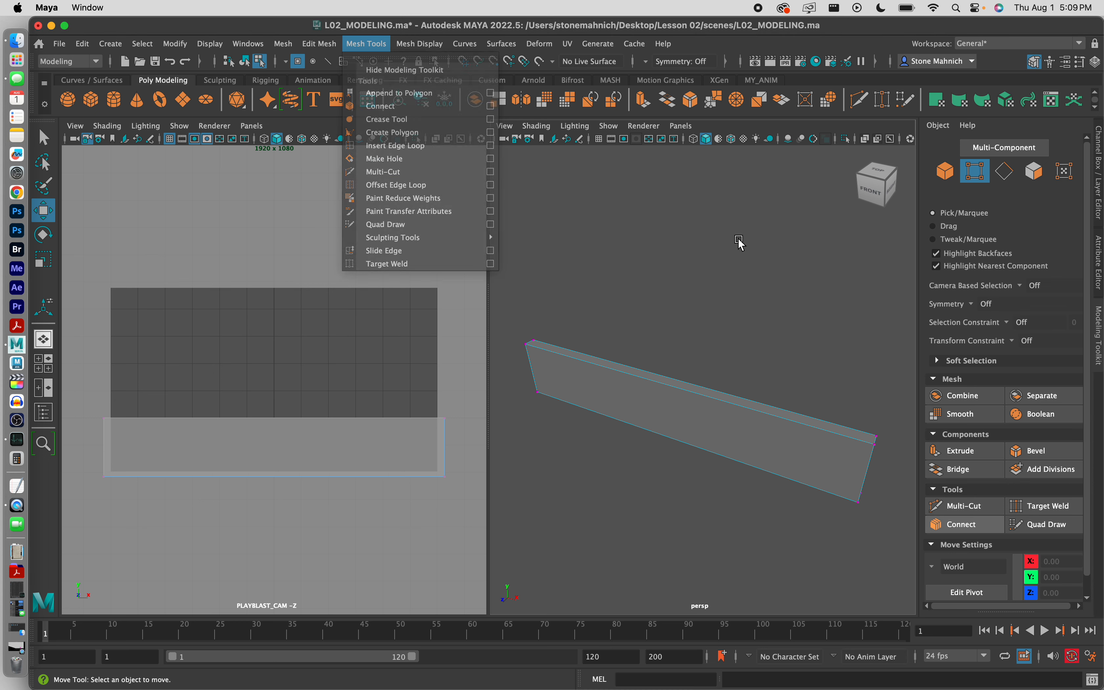
left_click_drag(621, 360, 695, 389, "alt")
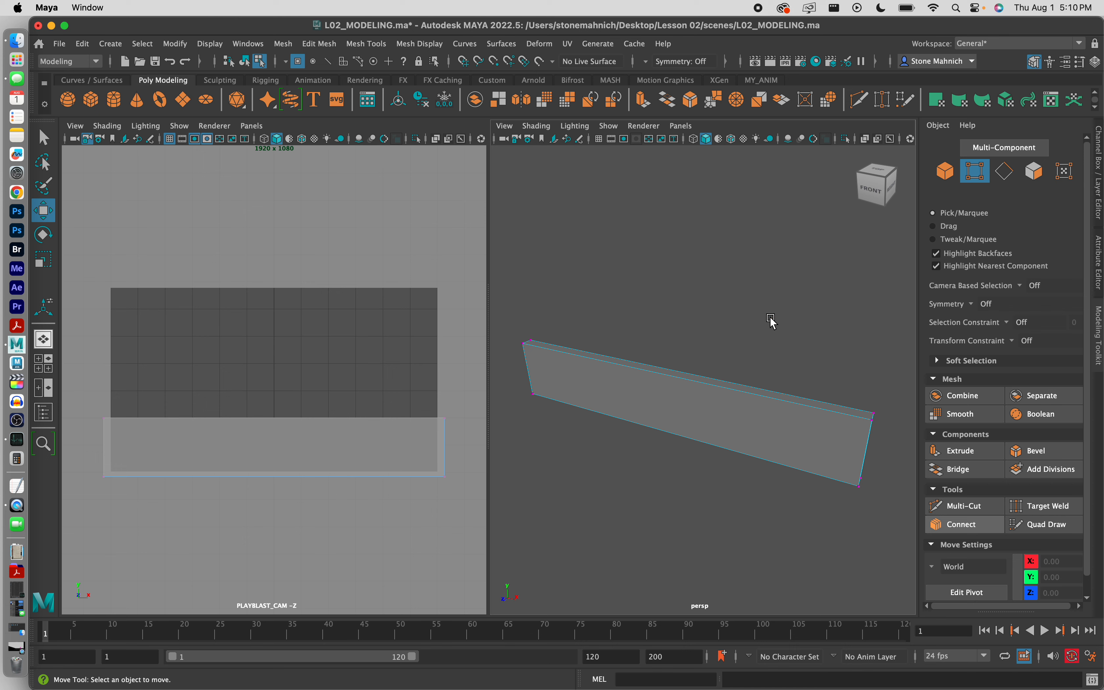
left_click(382, 44)
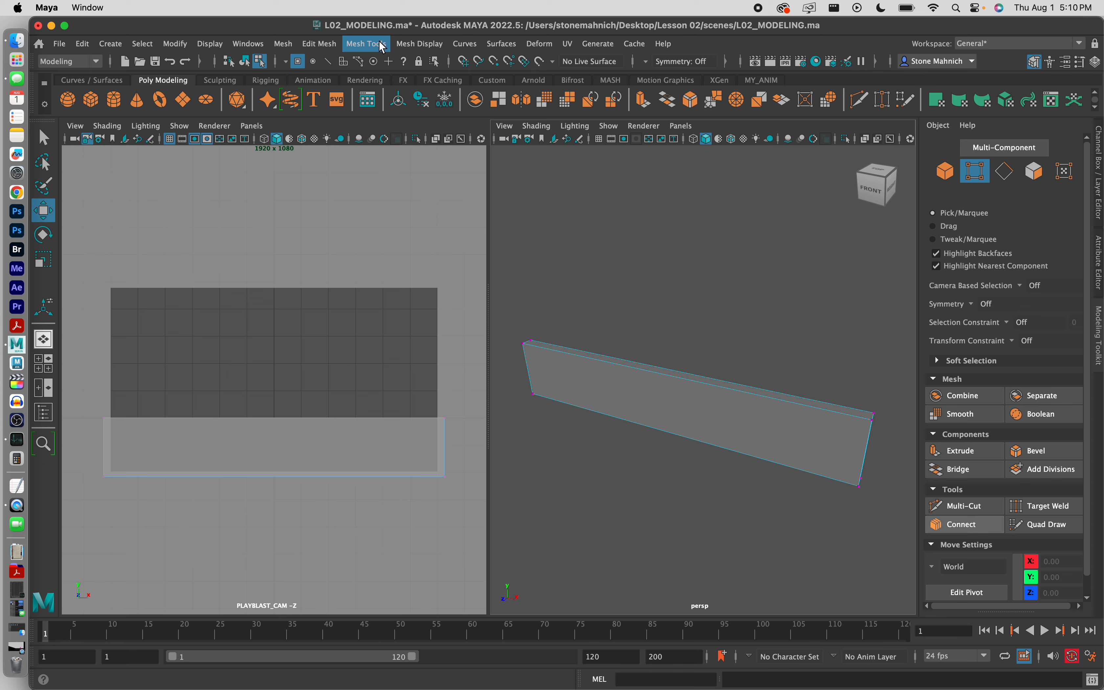
mouse_move(412, 49)
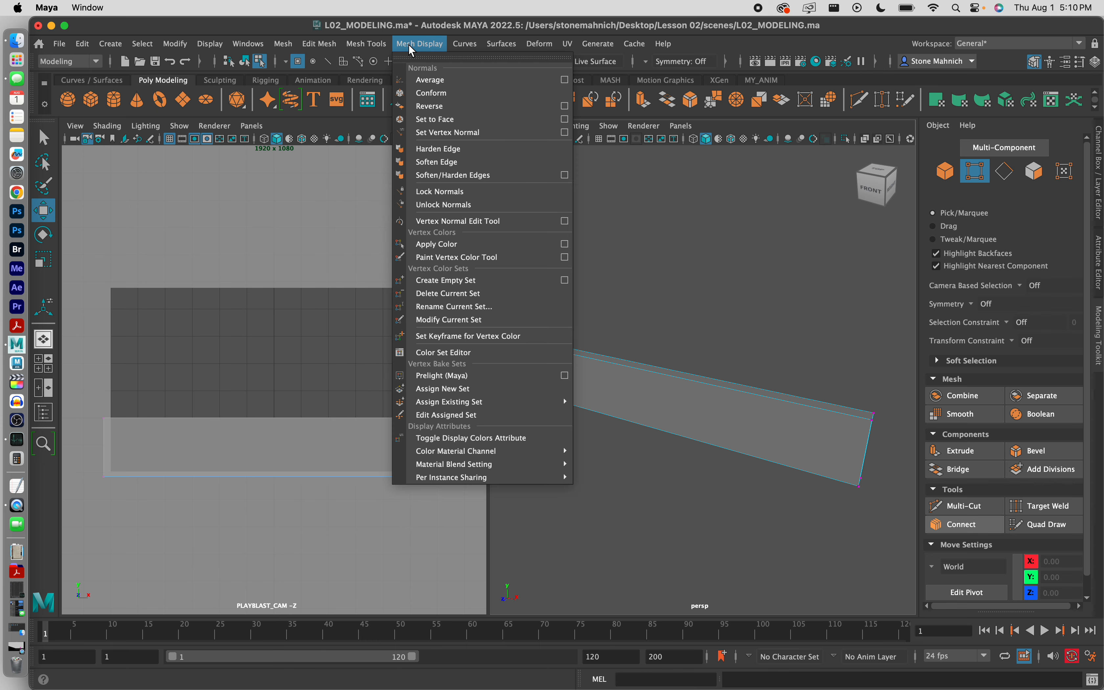
mouse_move(367, 45)
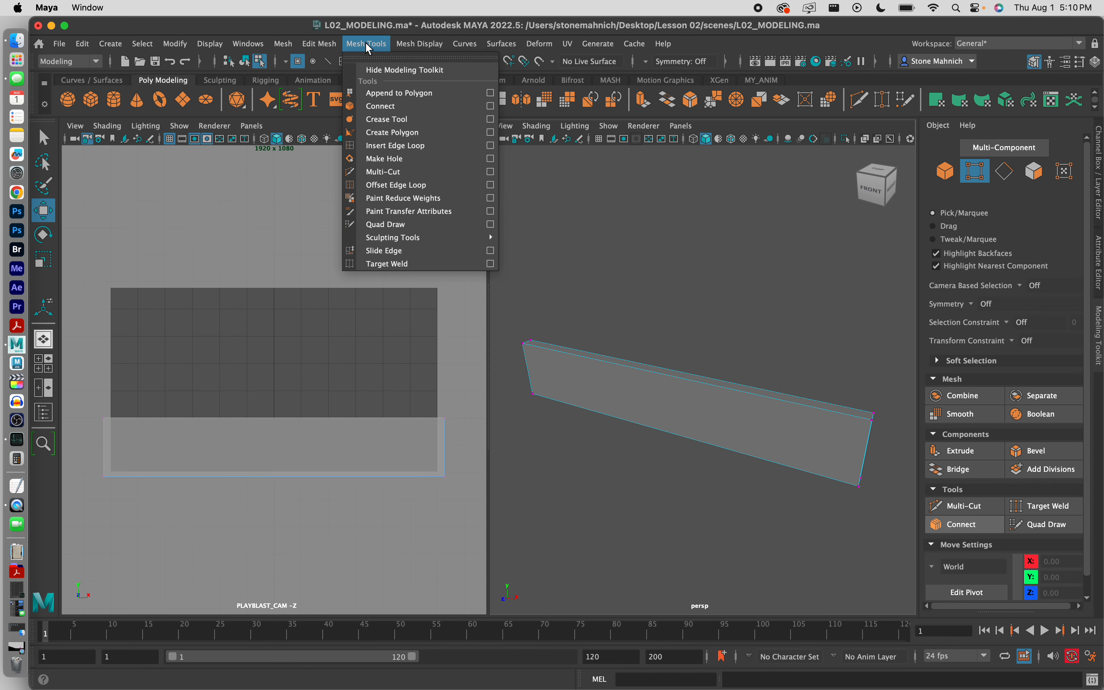
left_click(396, 145)
scroll(780, 379, "up", 5)
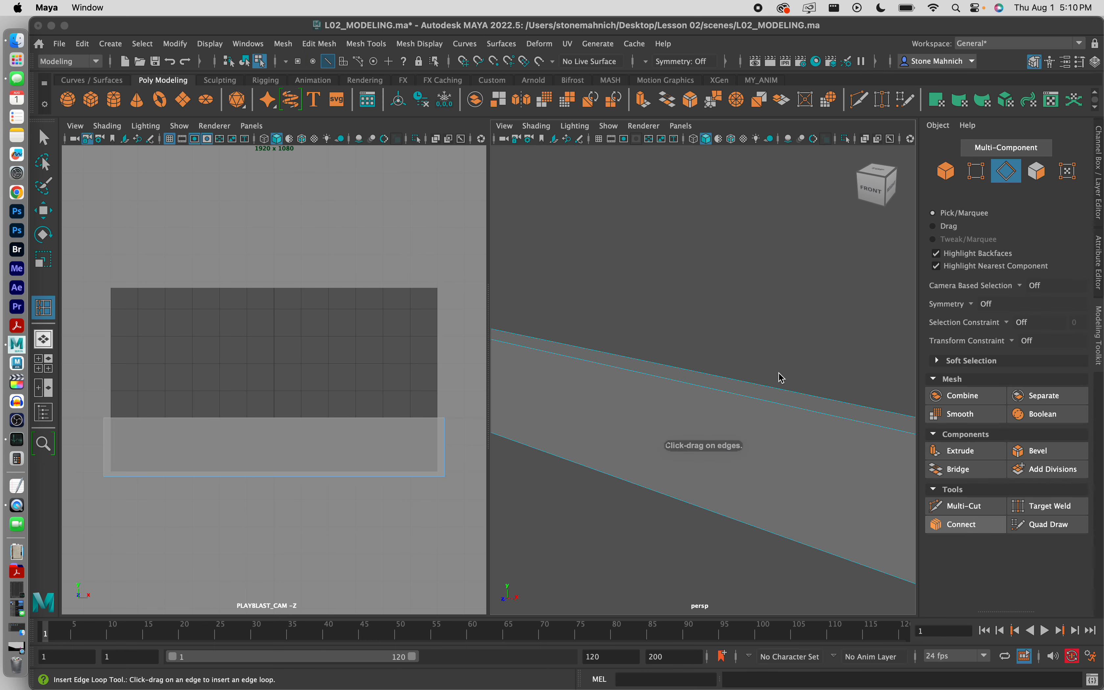
scroll(785, 382, "down", 4)
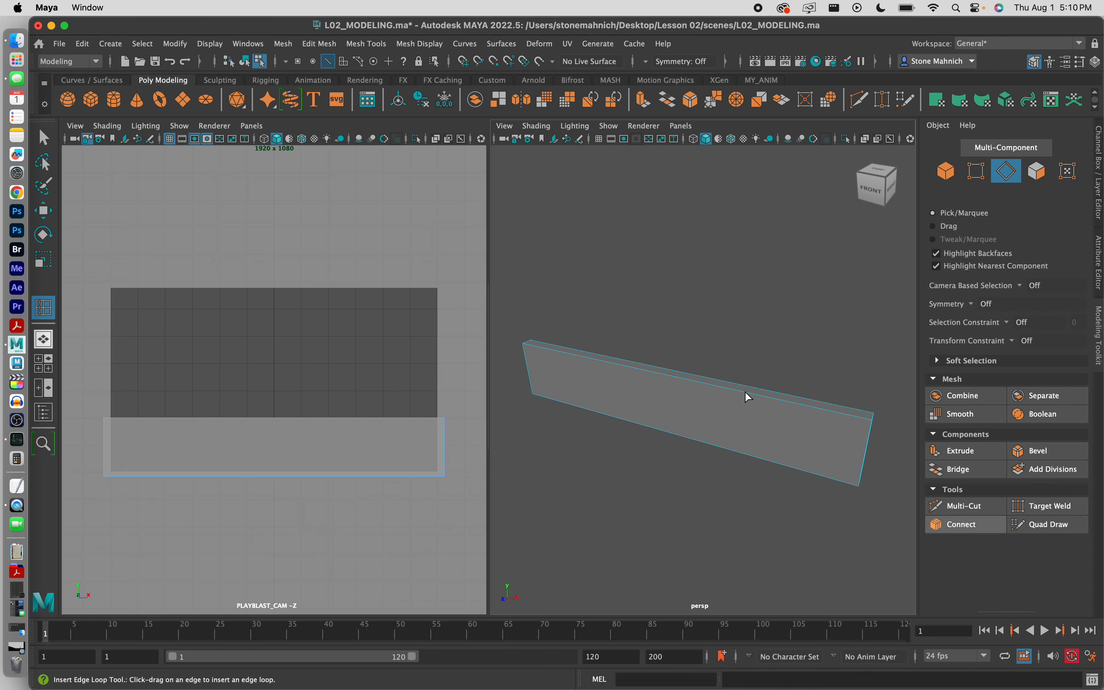
Step: Insert two edge loops across Ground_Geo, one near the right end and one left of centre
left_click_drag(749, 396, 784, 405)
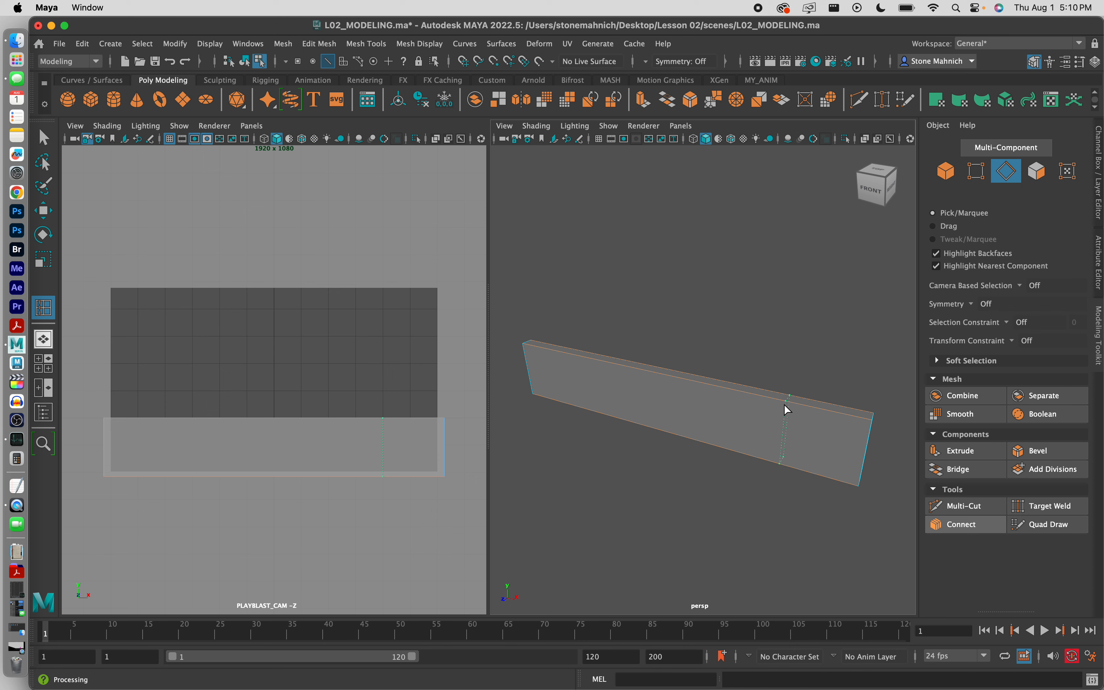
mouse_move(784, 404)
left_mouse_down()
mouse_move(843, 401)
mouse_move(790, 404)
left_mouse_up()
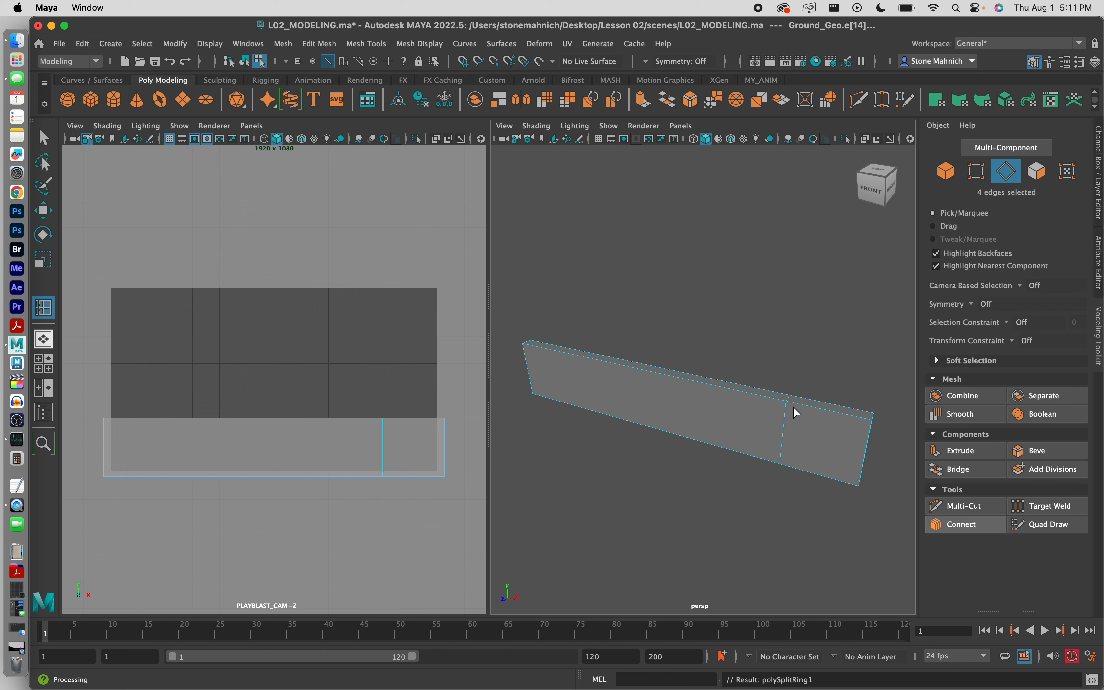
left_click_drag(677, 377, 631, 405)
Step: Clear the edge selection and reselect the Ground_Geo slab in object mode
left_click(788, 352)
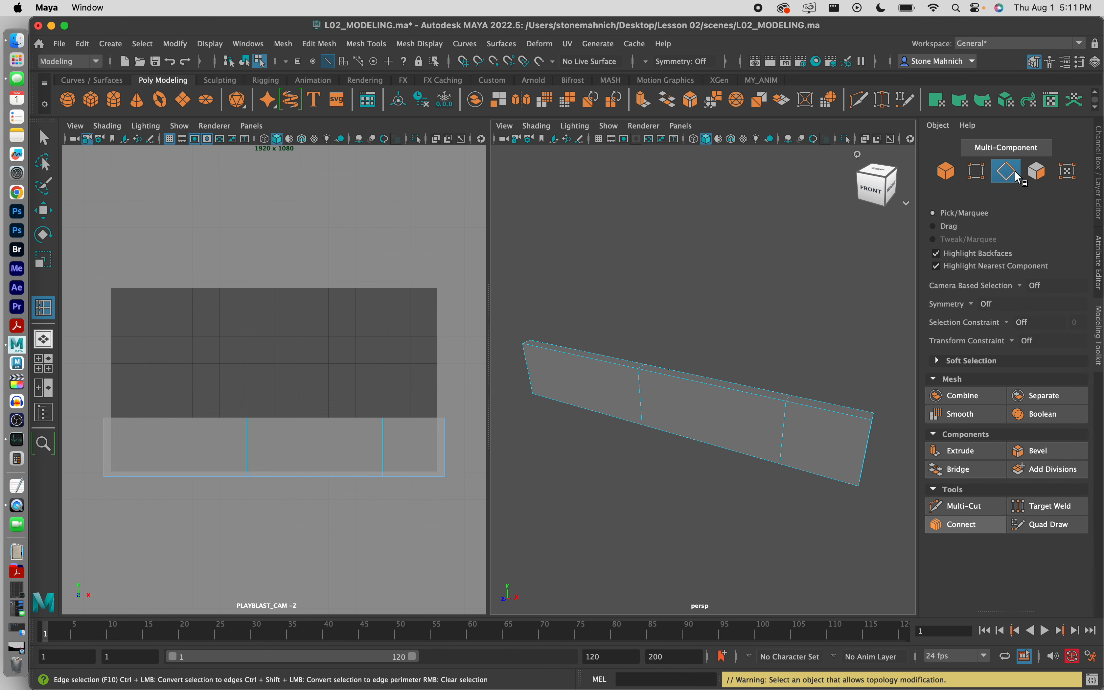
left_click(1039, 175)
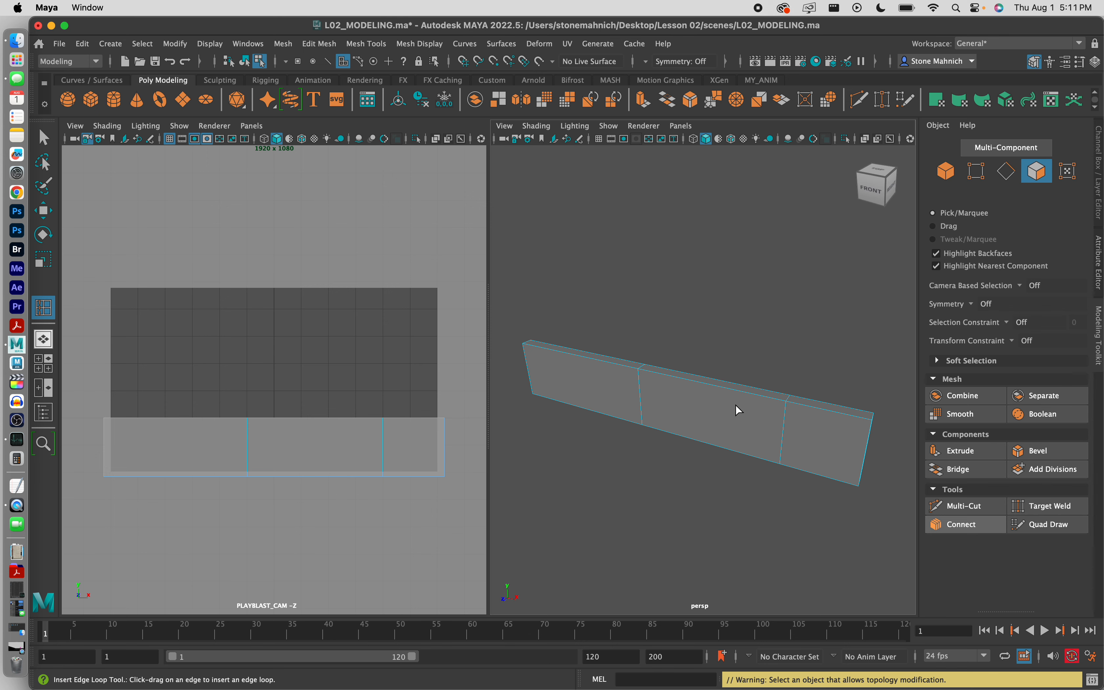
left_click(732, 394)
left_click(1033, 178)
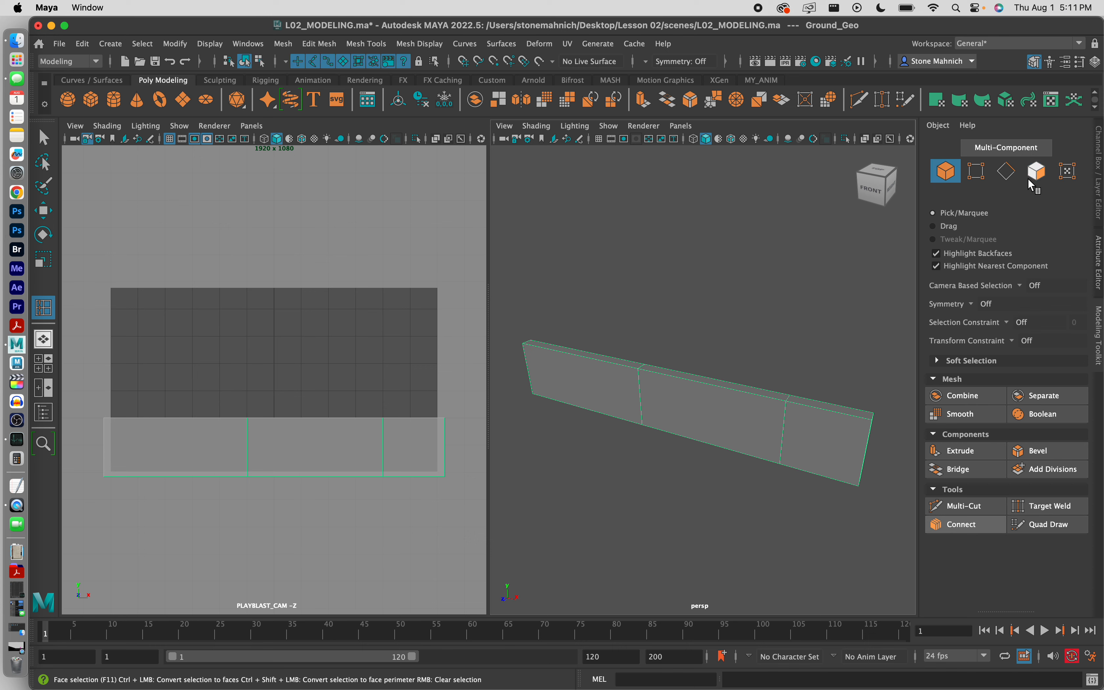
Step: Deselect the slab with the Select Tool and zoom the persp view onto its right end
left_click(1036, 176)
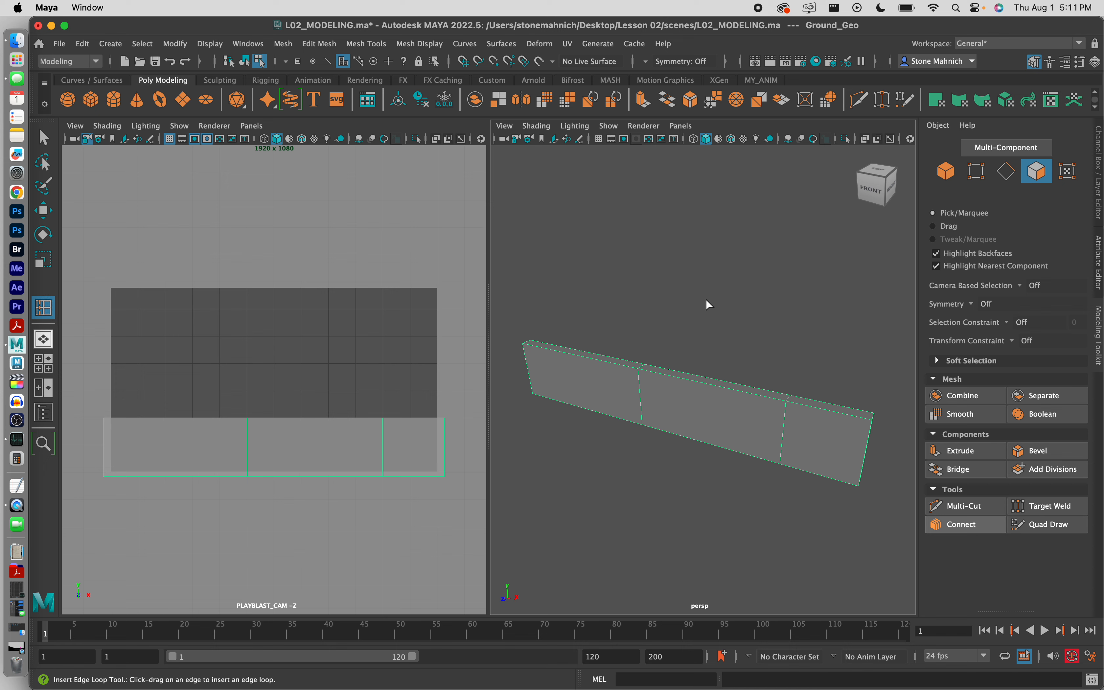
key("q")
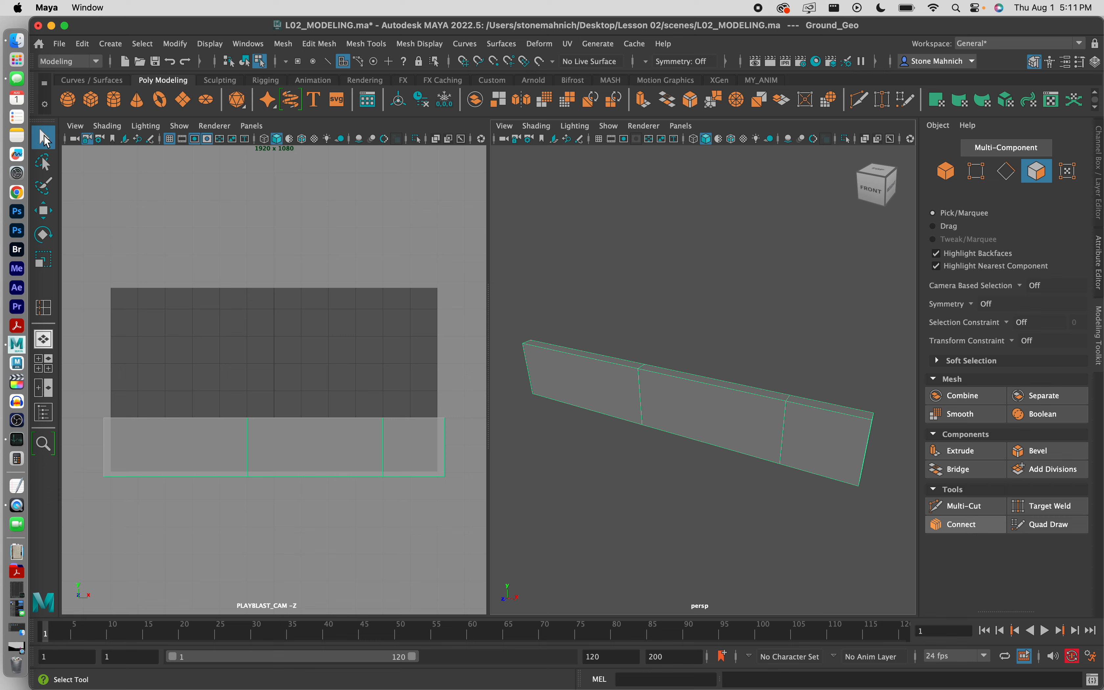
left_click(684, 304)
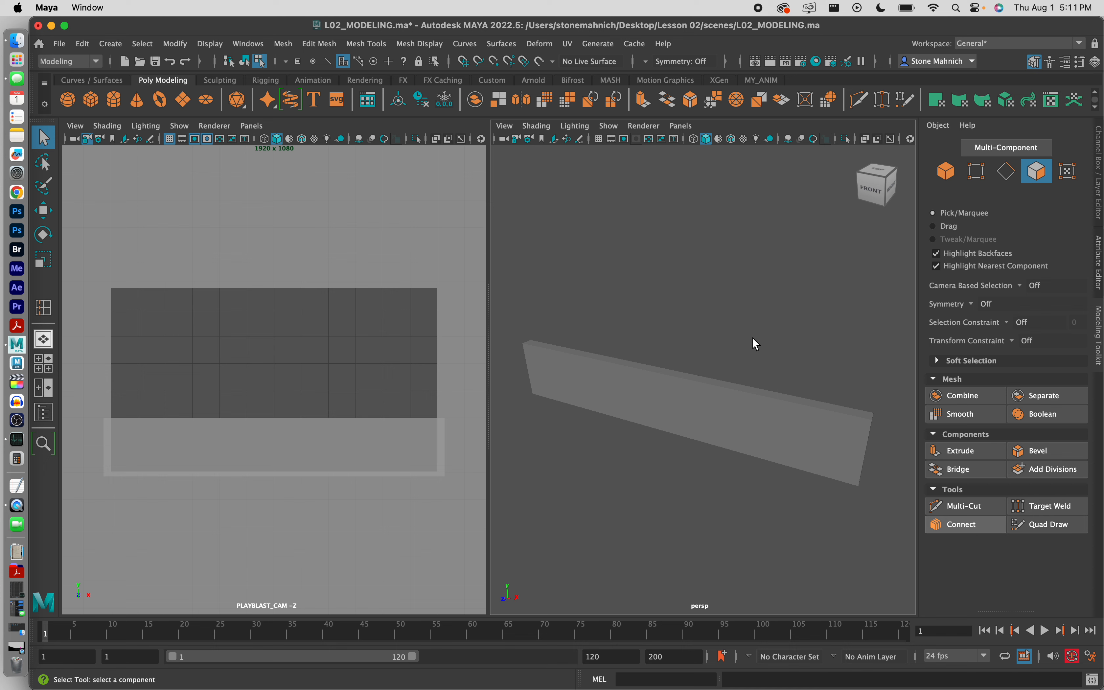
left_click(366, 43)
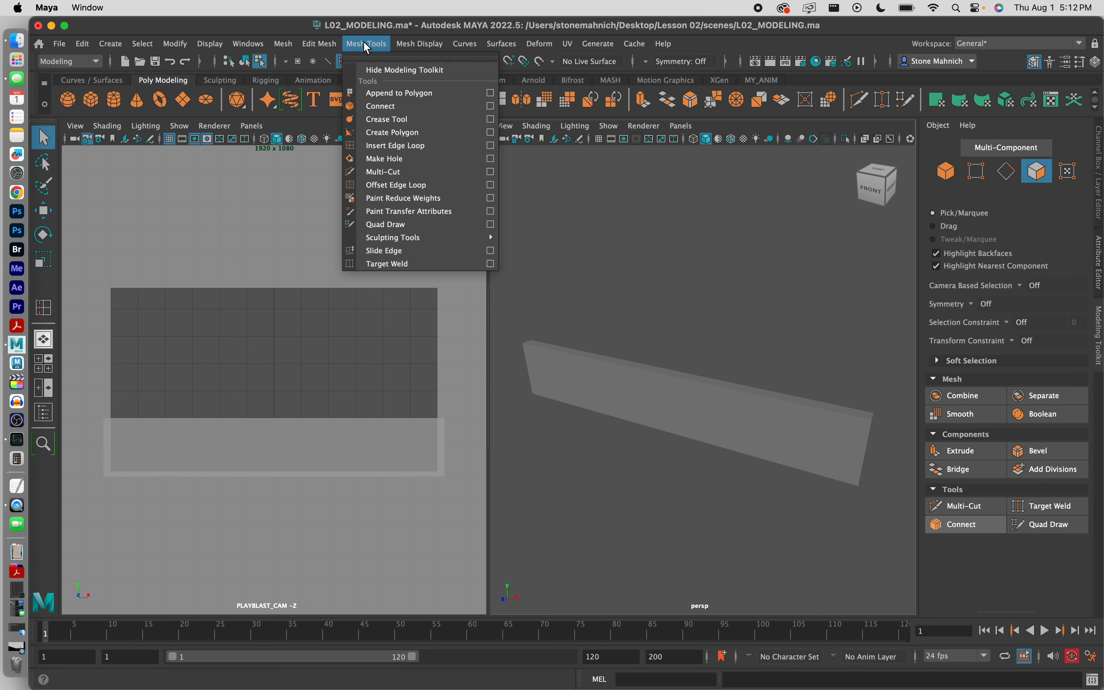
left_click(364, 44)
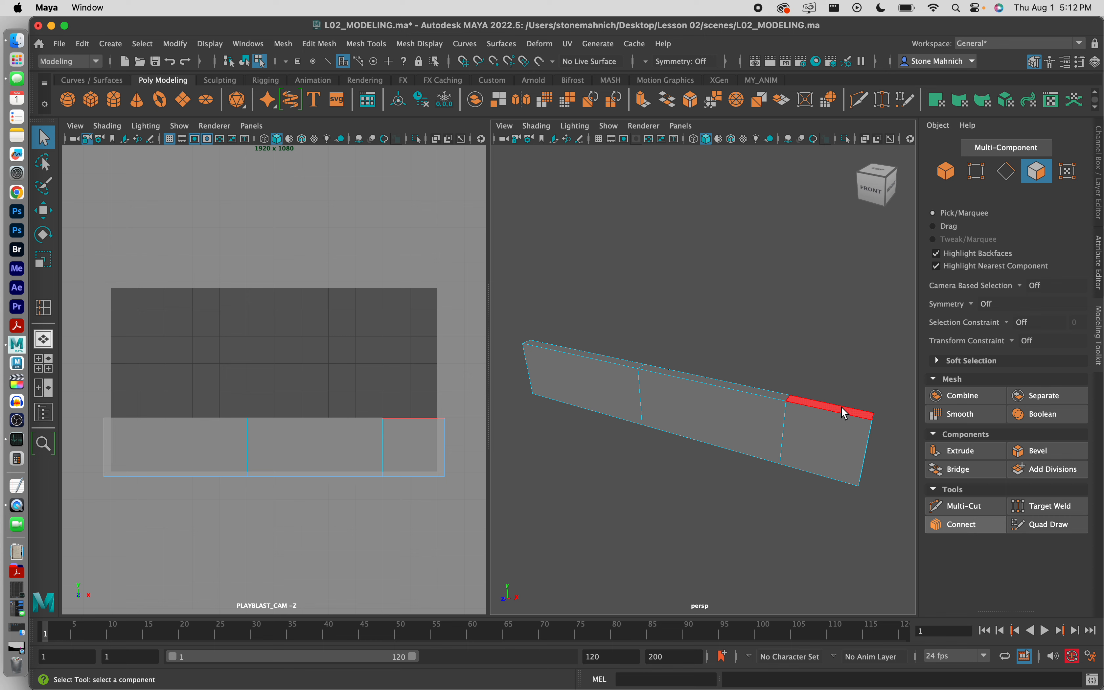
scroll(841, 406, "up", 5)
middle_click_drag(855, 402, 735, 365, "alt")
scroll(676, 380, "up", 5)
scroll(677, 388, "down", 3)
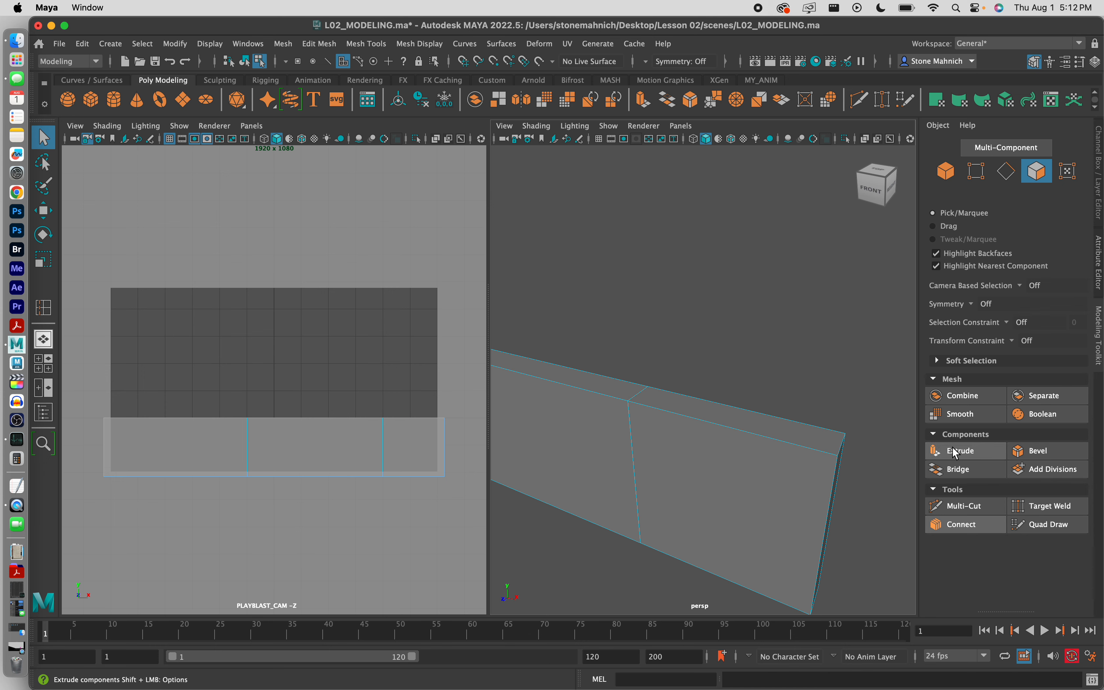
Step: Extrude the top face of the slab's right section 13.115 units upward into a tall wall
left_click(753, 420)
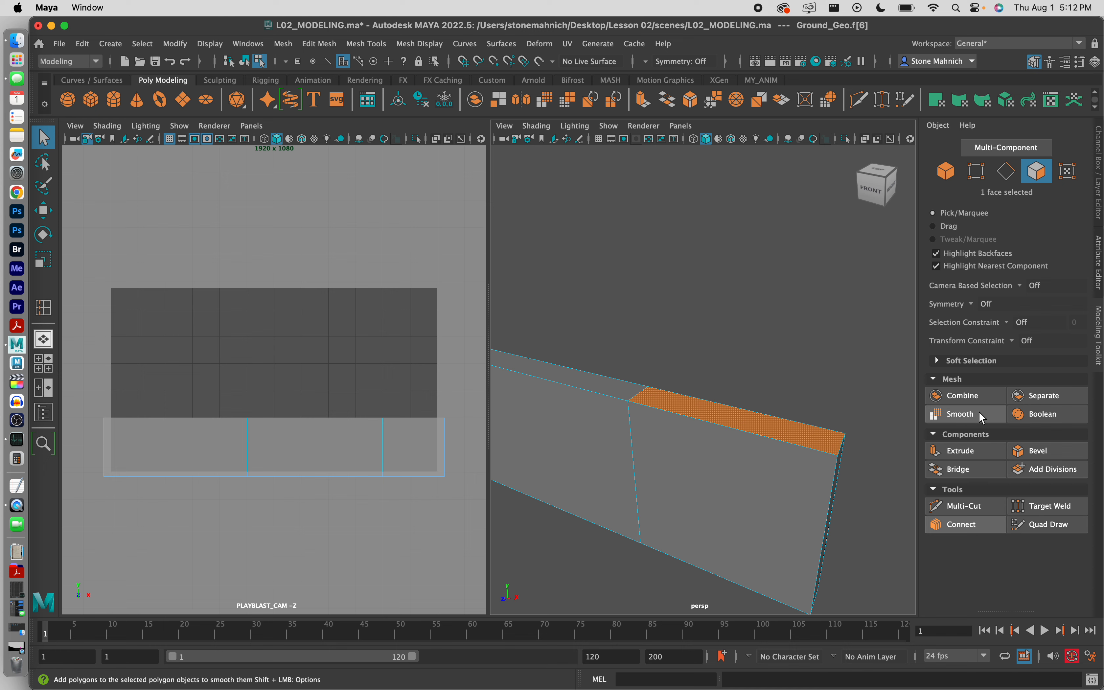
left_click(961, 452)
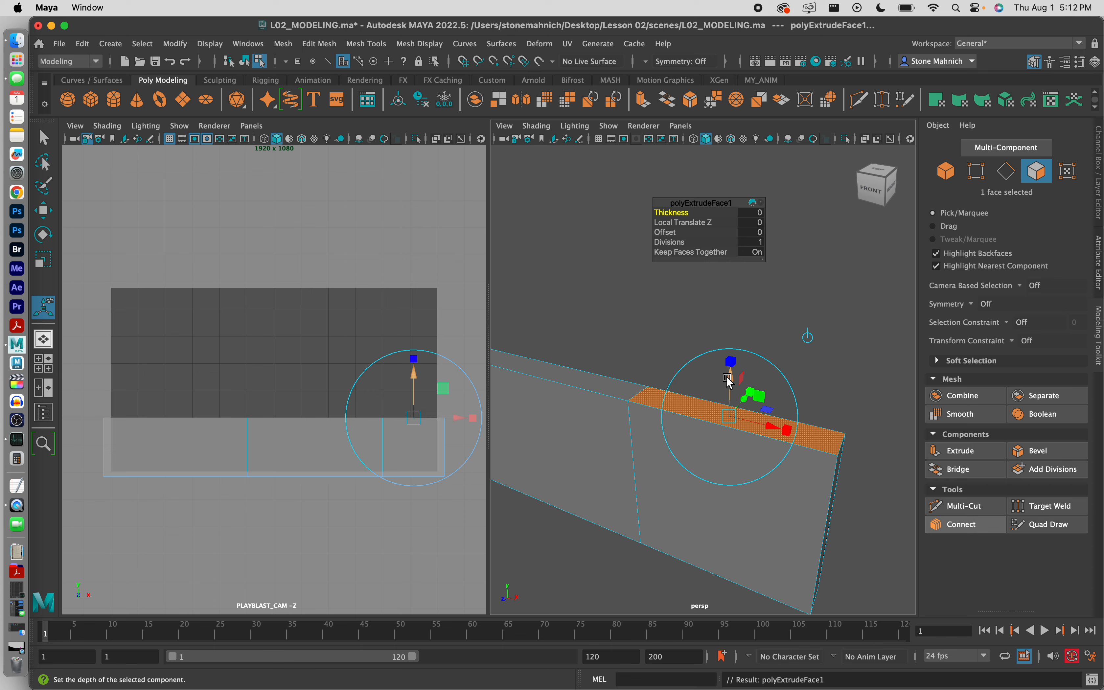
left_click_drag(729, 379, 753, 120)
left_click_drag(414, 309, 414, 234)
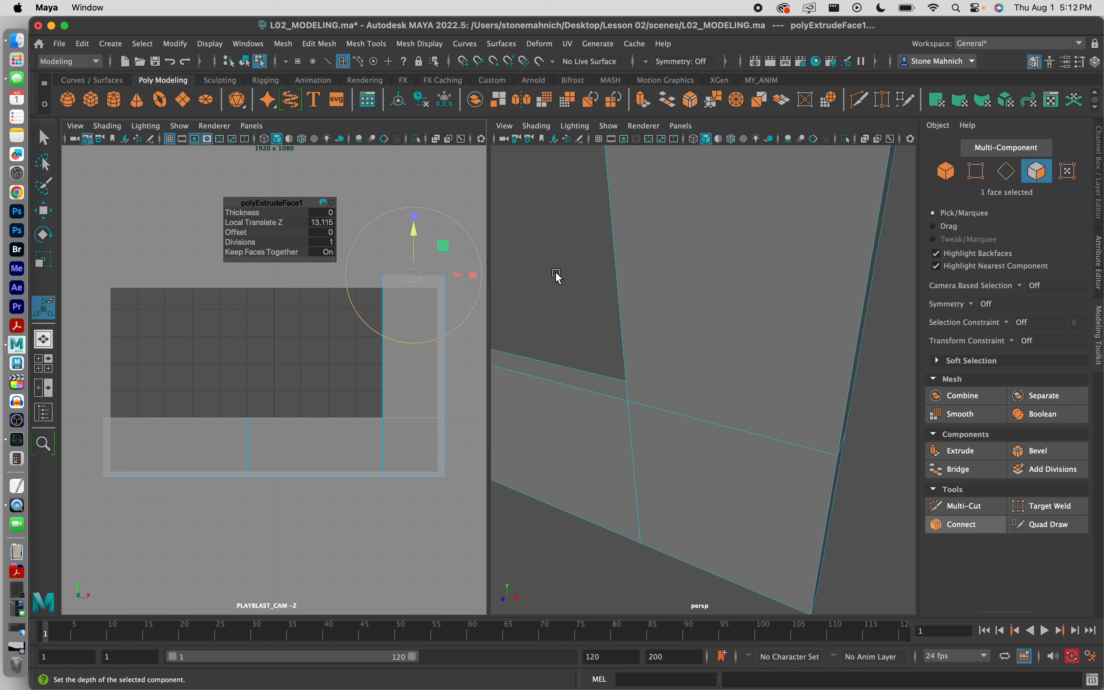
Step: In the maximized view, lift the ground's left-end vertices about 5 units to slope it
key("q")
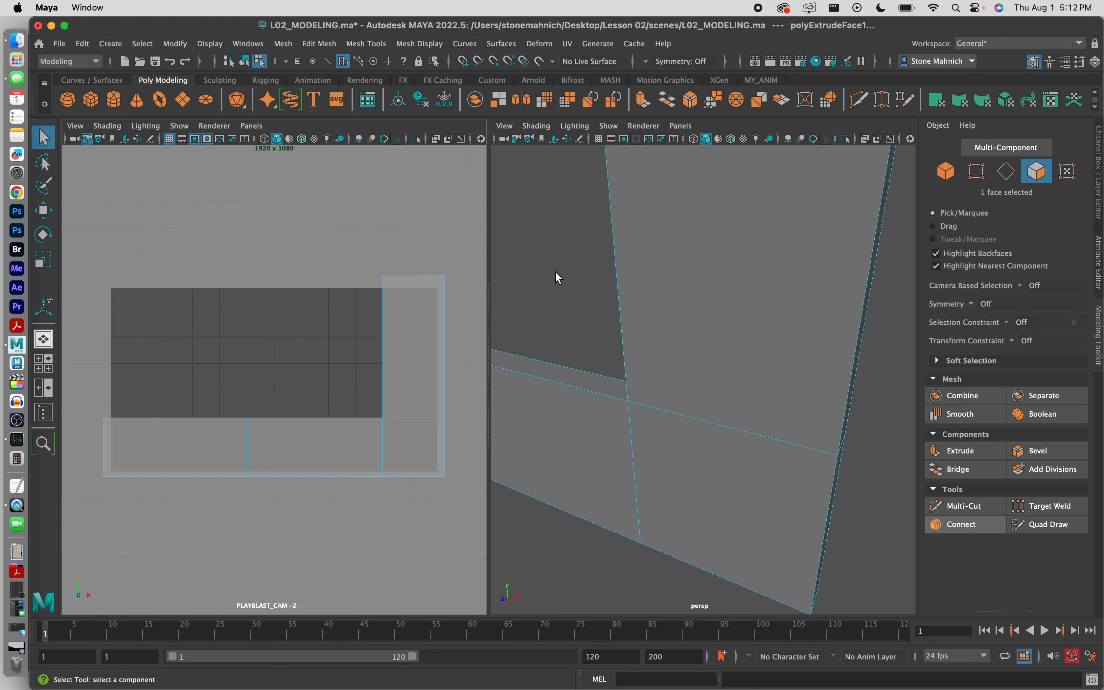
left_click(290, 338)
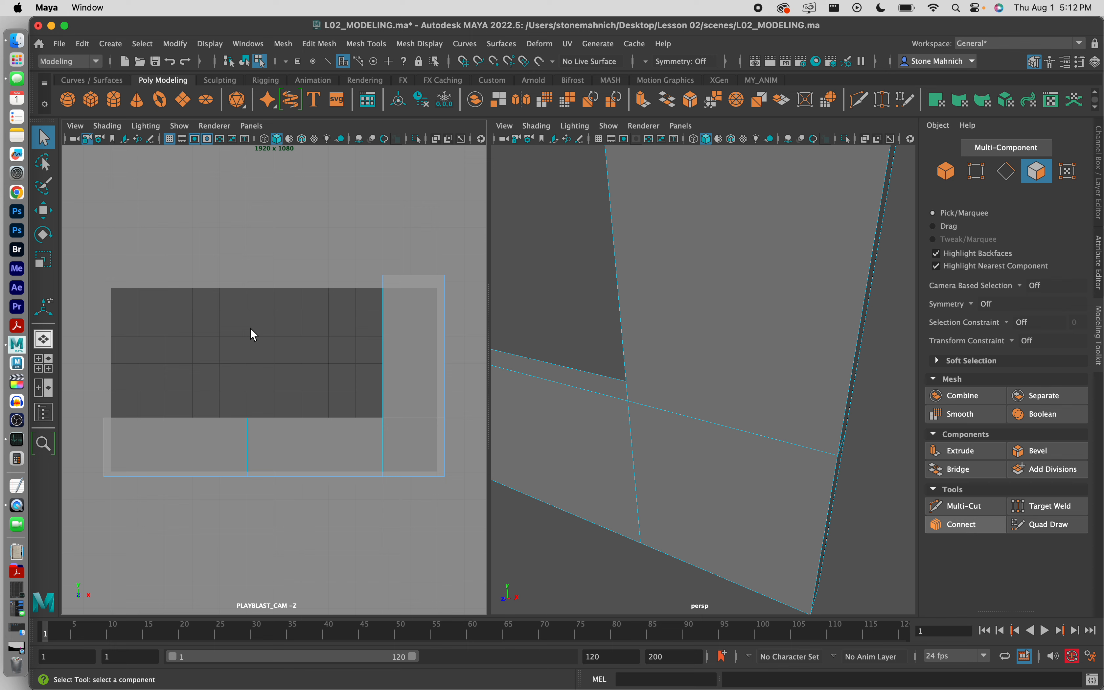
key("space")
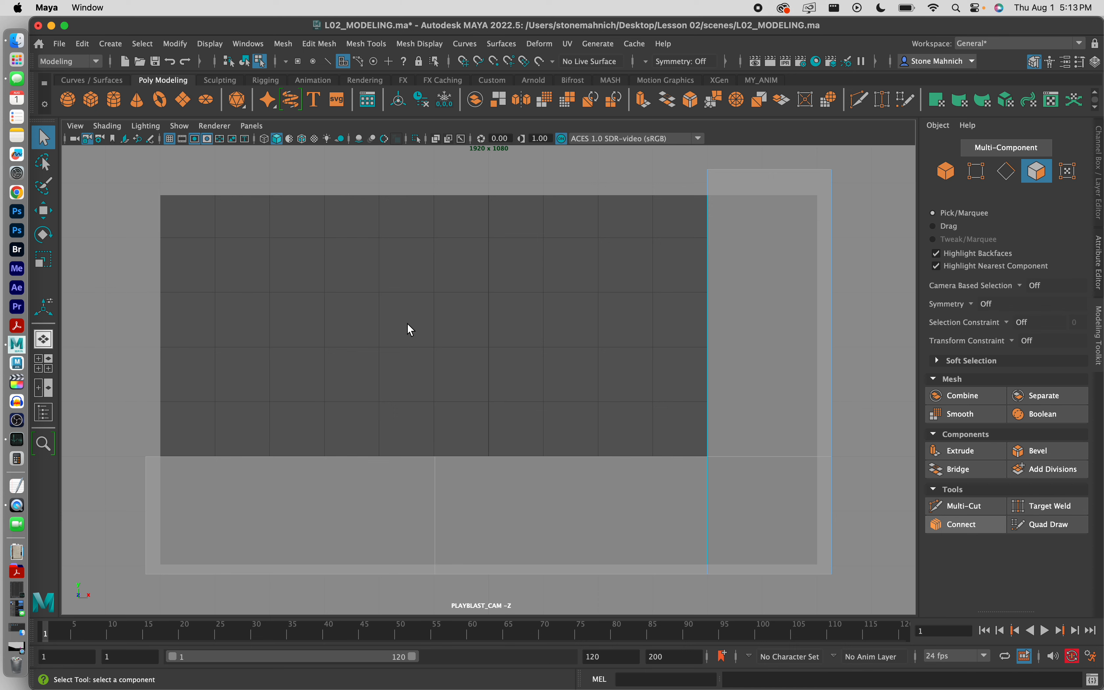
left_click(970, 178)
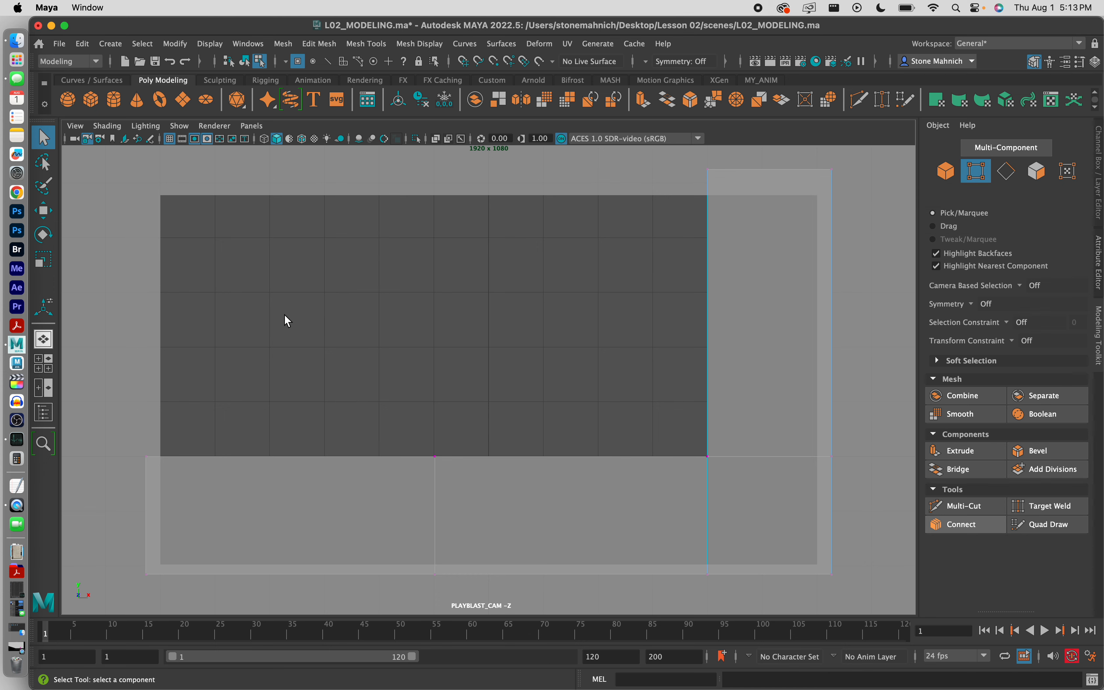
left_click_drag(284, 314, 82, 500)
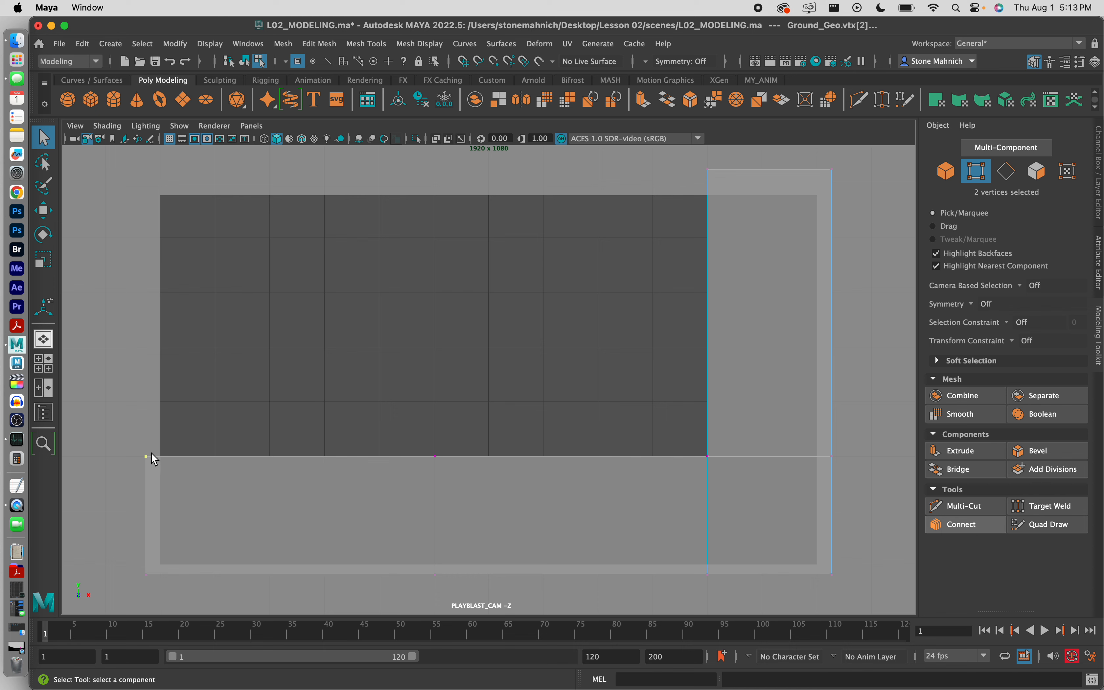
key("w")
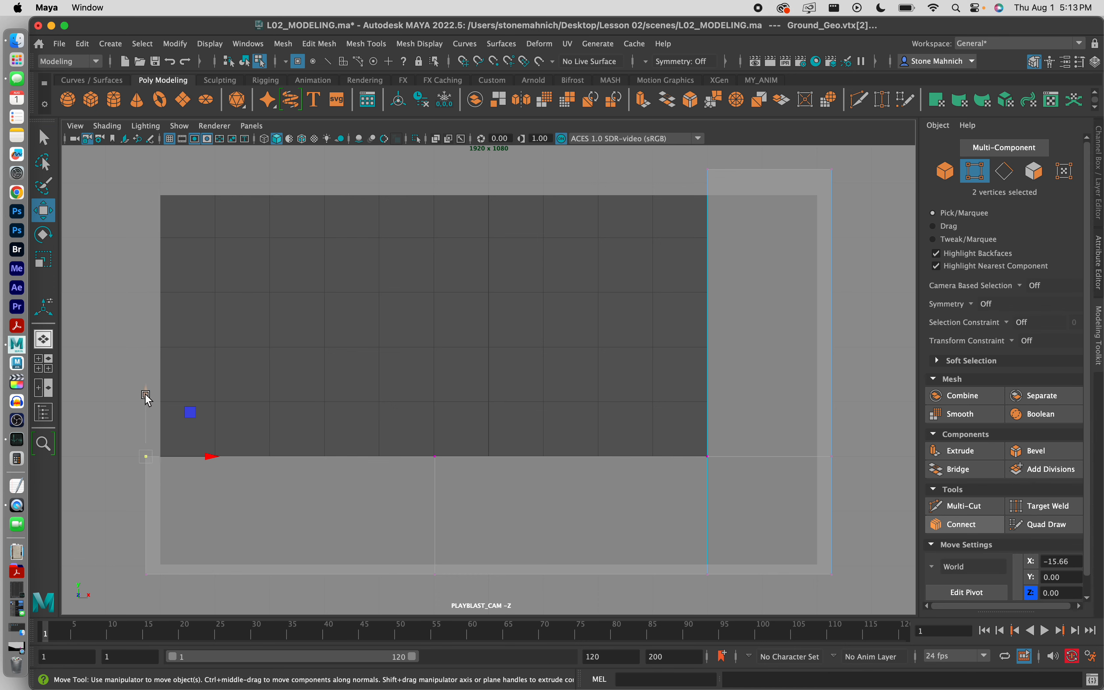
left_click_drag(147, 398, 156, 289)
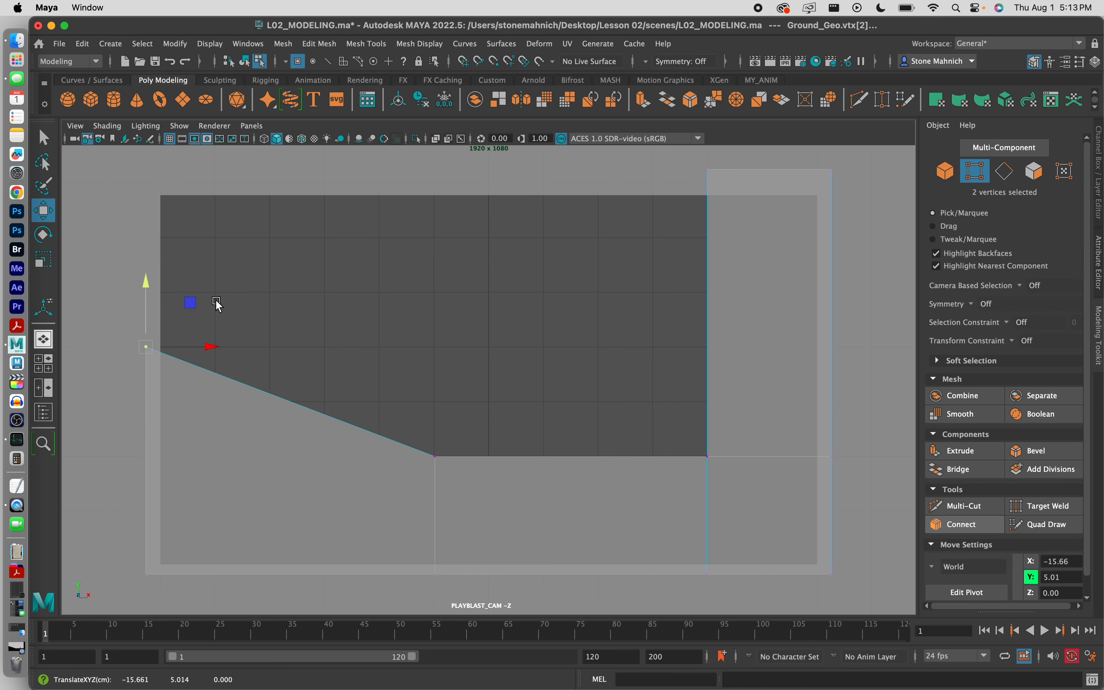
left_click(431, 332)
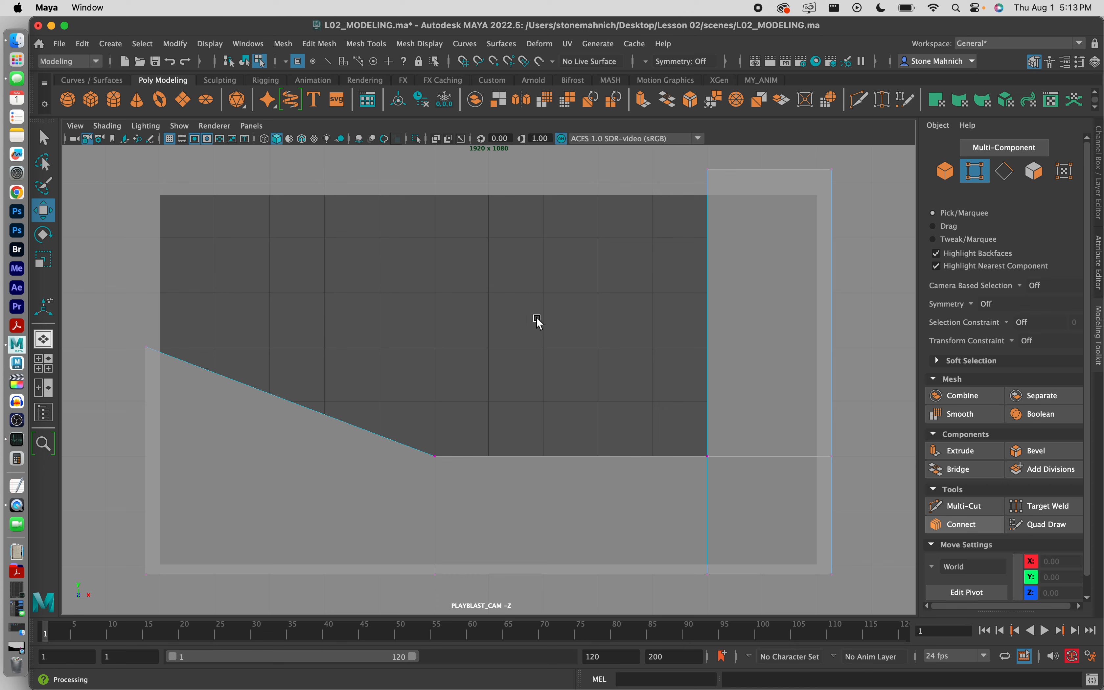
Step: Switch the mesh to Object Mode from the marking menu and select Ground_Geo
right_click(508, 327)
right_click_drag(508, 328, 605, 297)
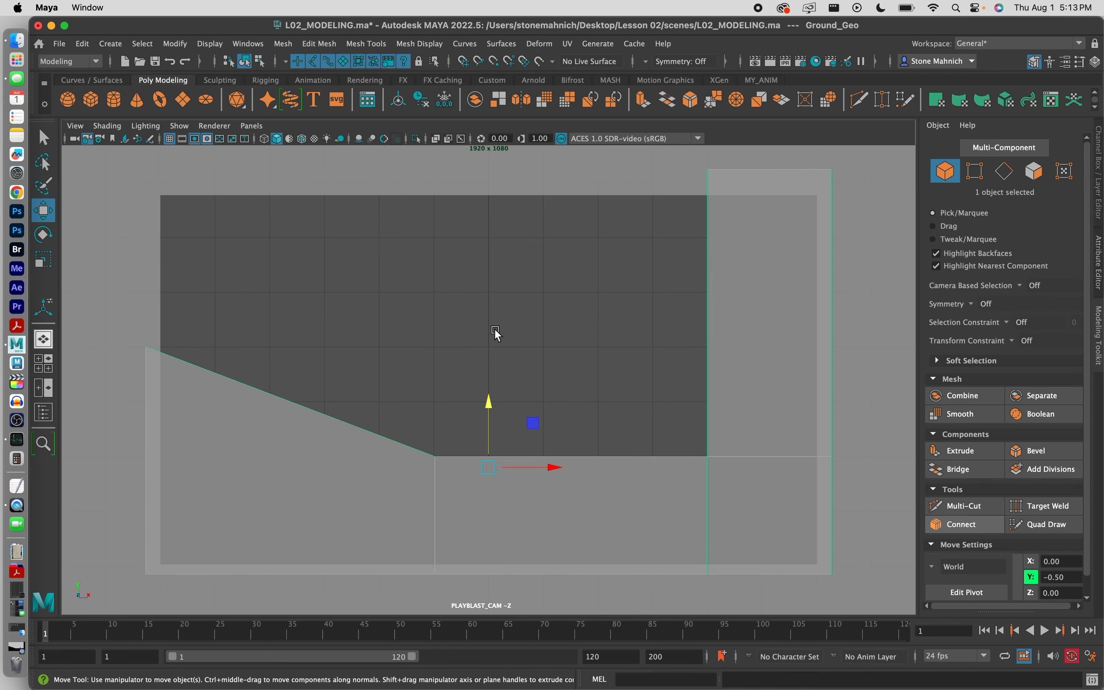
right_click_drag(496, 331, 542, 295)
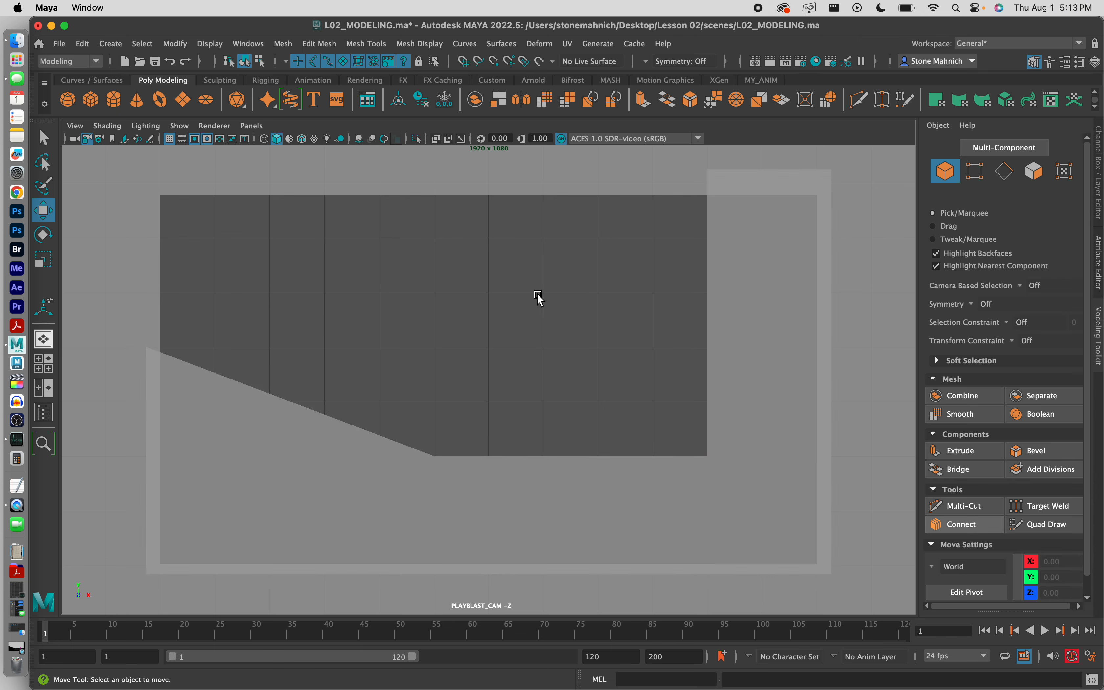
left_click(534, 506)
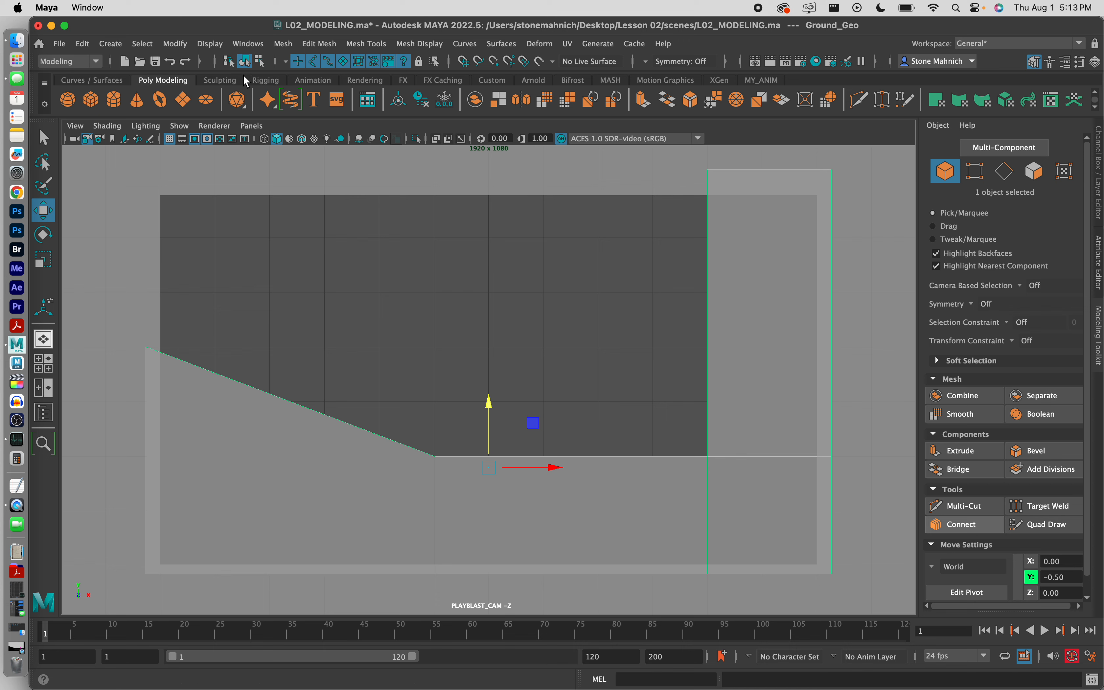
Step: Open the Hypershade and create a new Lambert material by searching 'lambe'
left_click(248, 44)
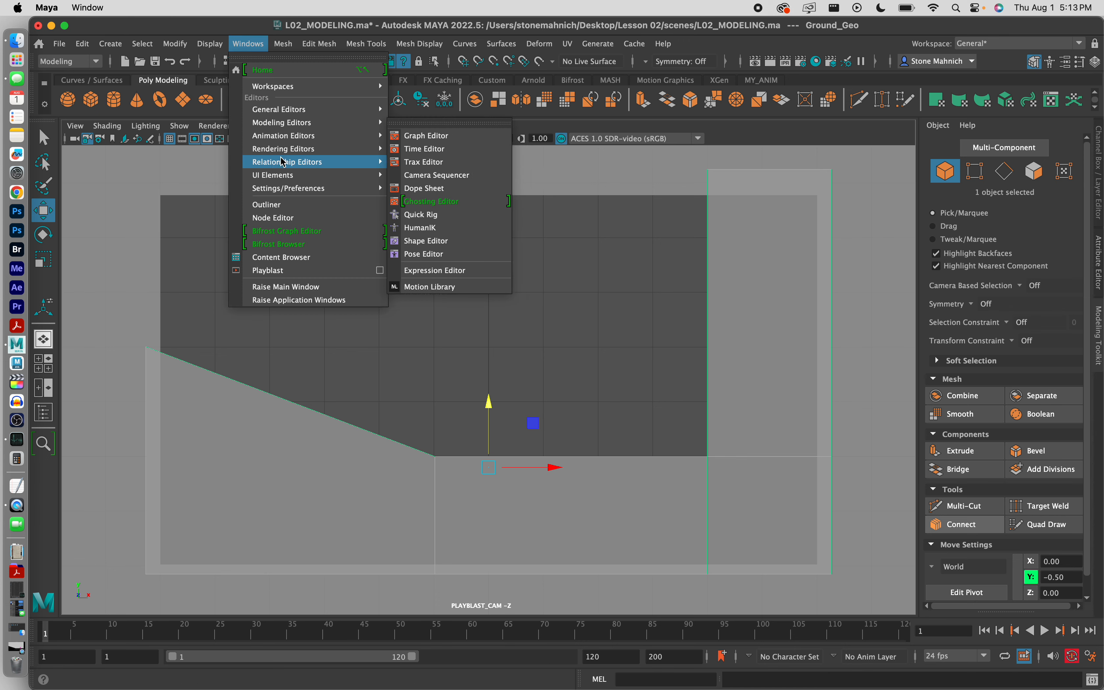
mouse_move(284, 151)
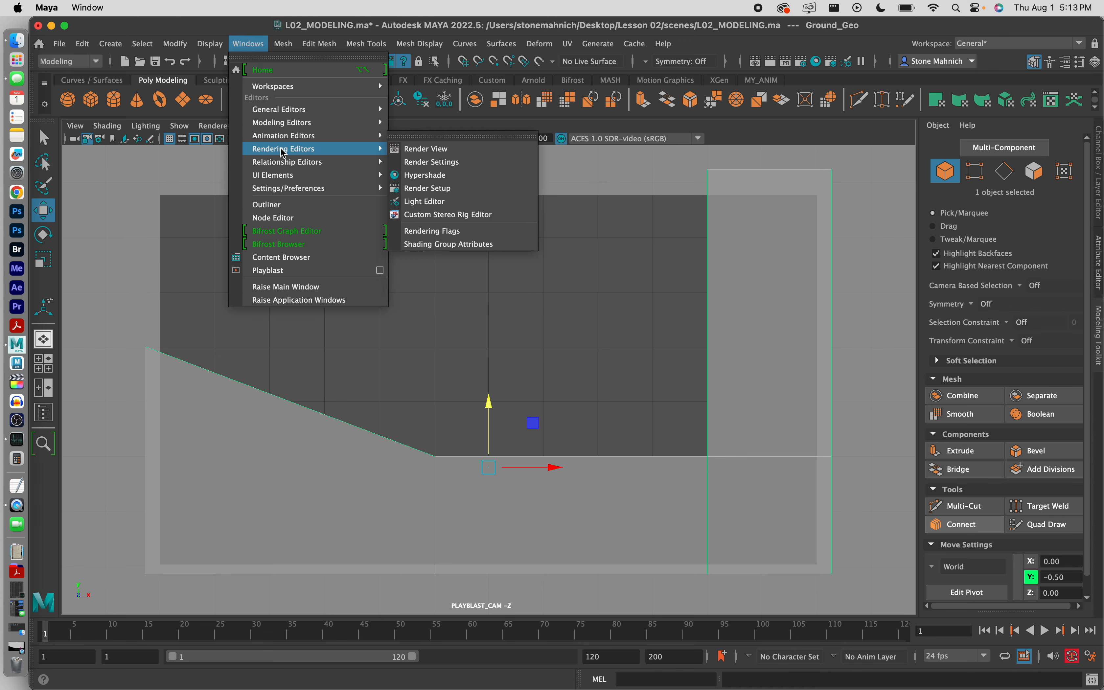
left_click(469, 177)
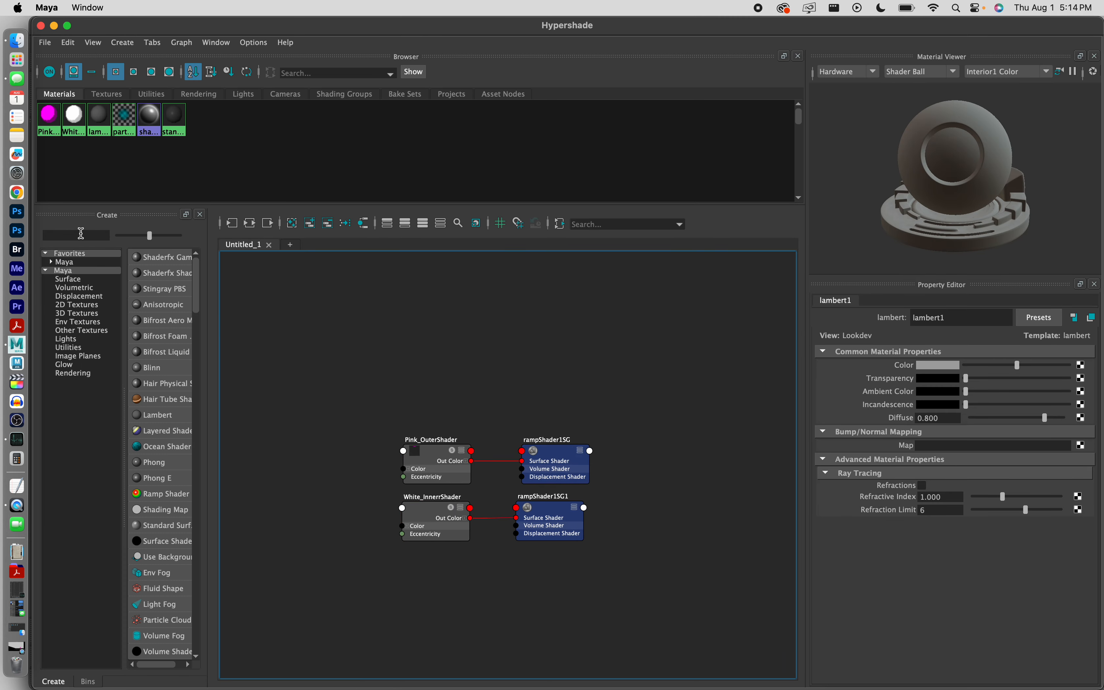
left_click(78, 235)
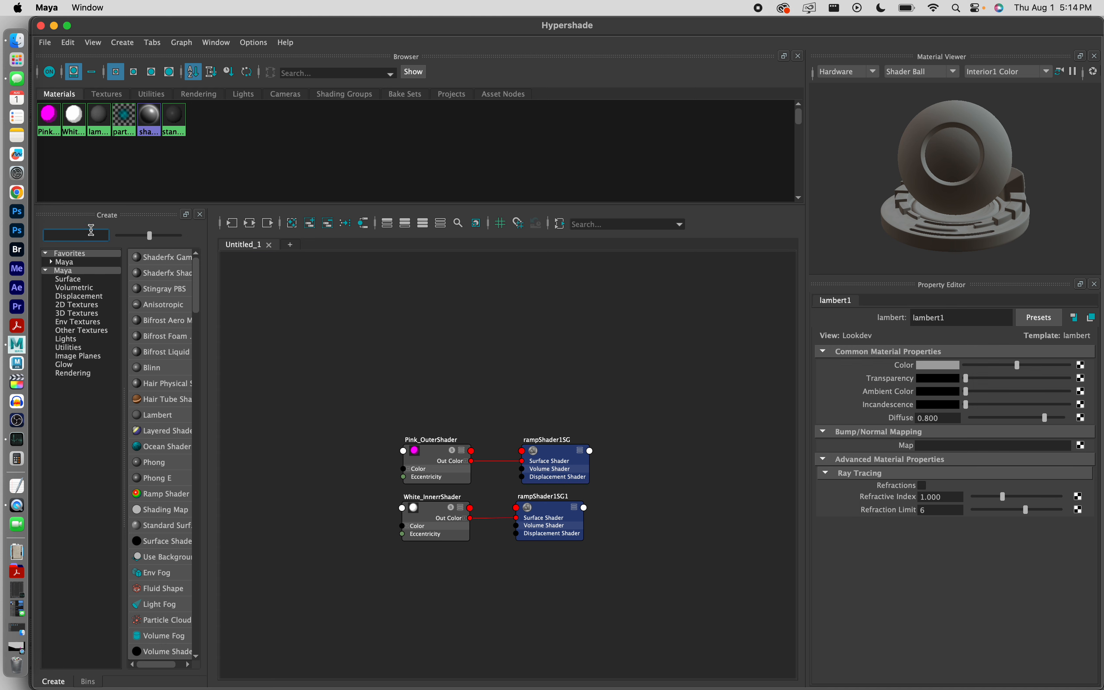
type("lambert")
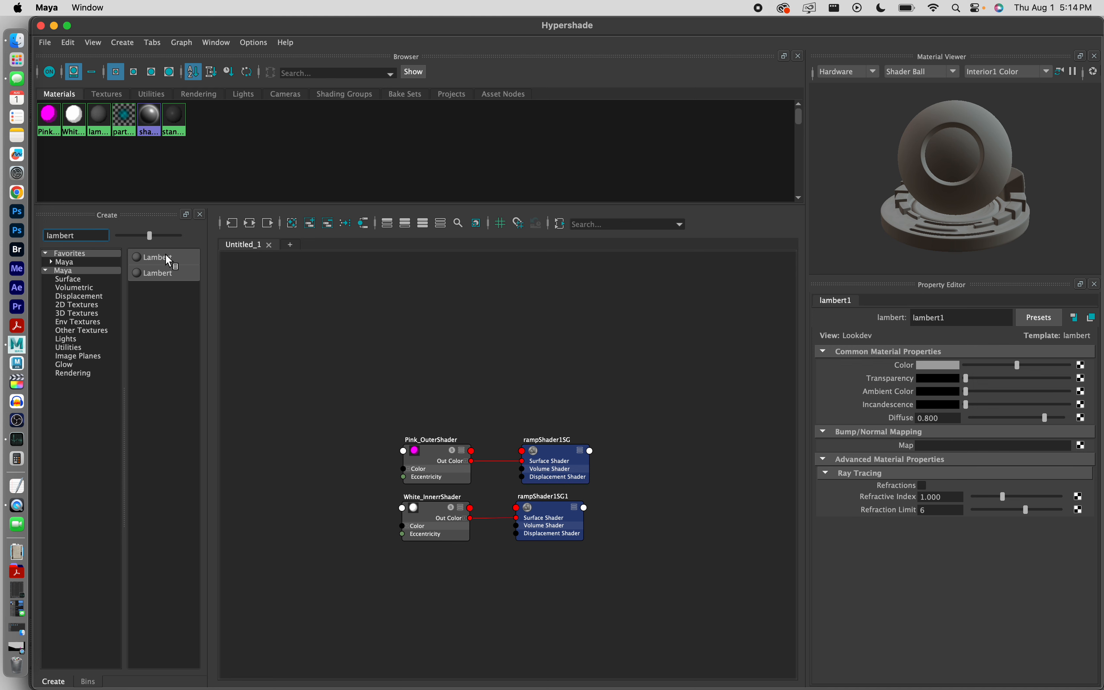
left_click(158, 258)
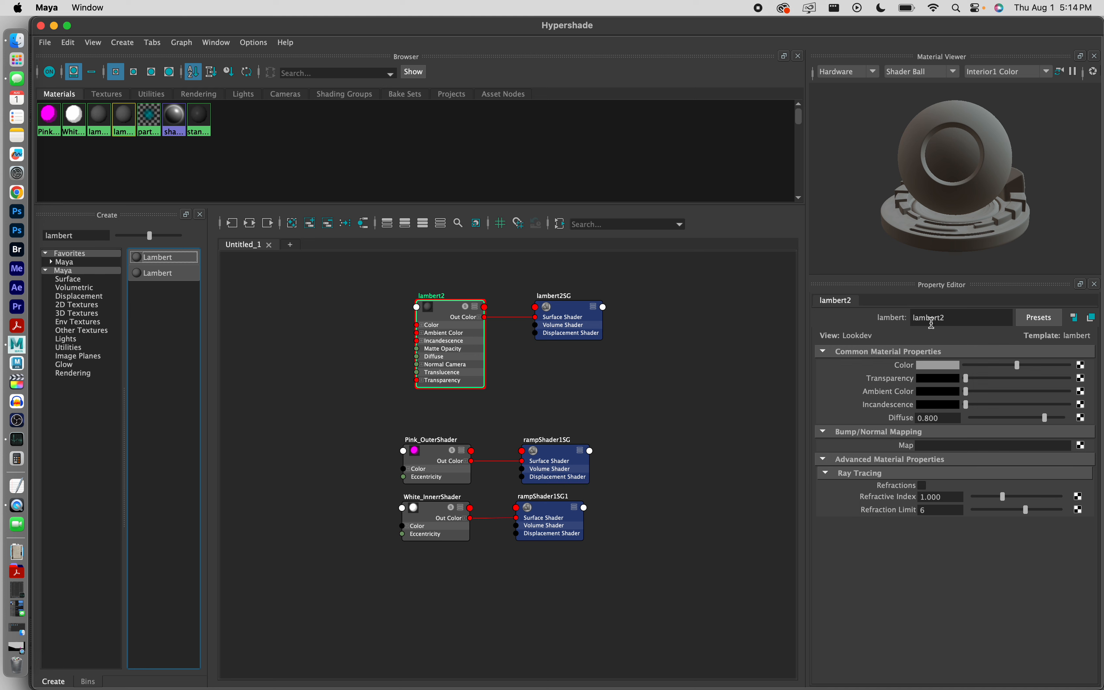
Step: Rename the Lambert Black_Lambert, set its Color to black, and minimize the Hypershade
double_click(932, 323)
type("G")
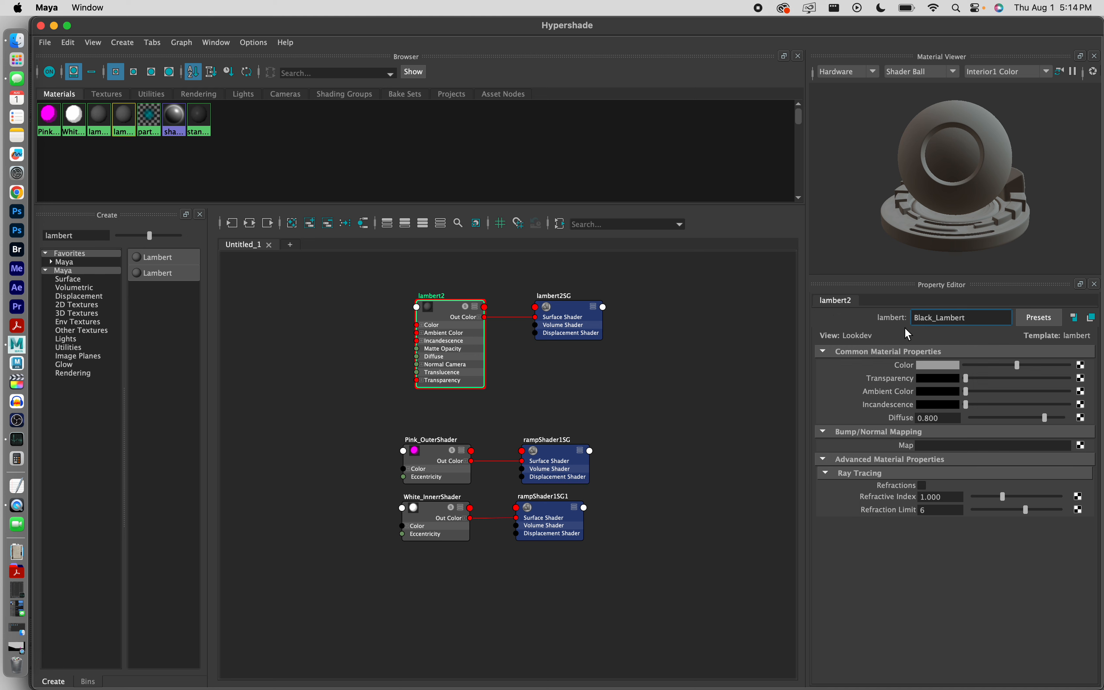
key("Return")
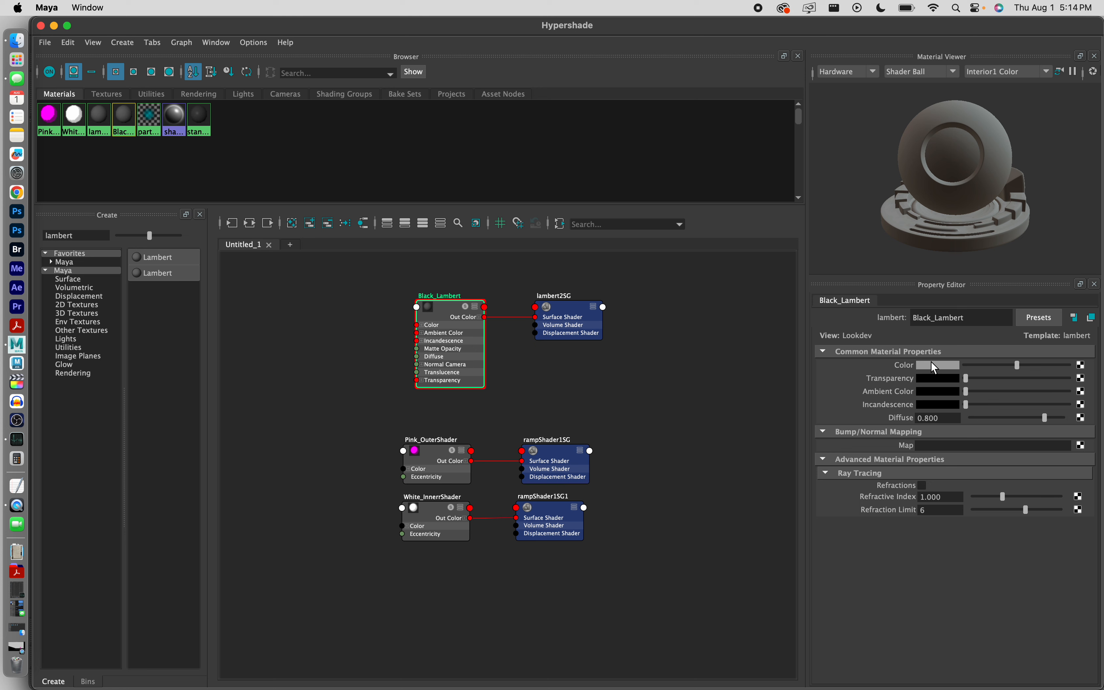
left_click(932, 361)
left_click(960, 335)
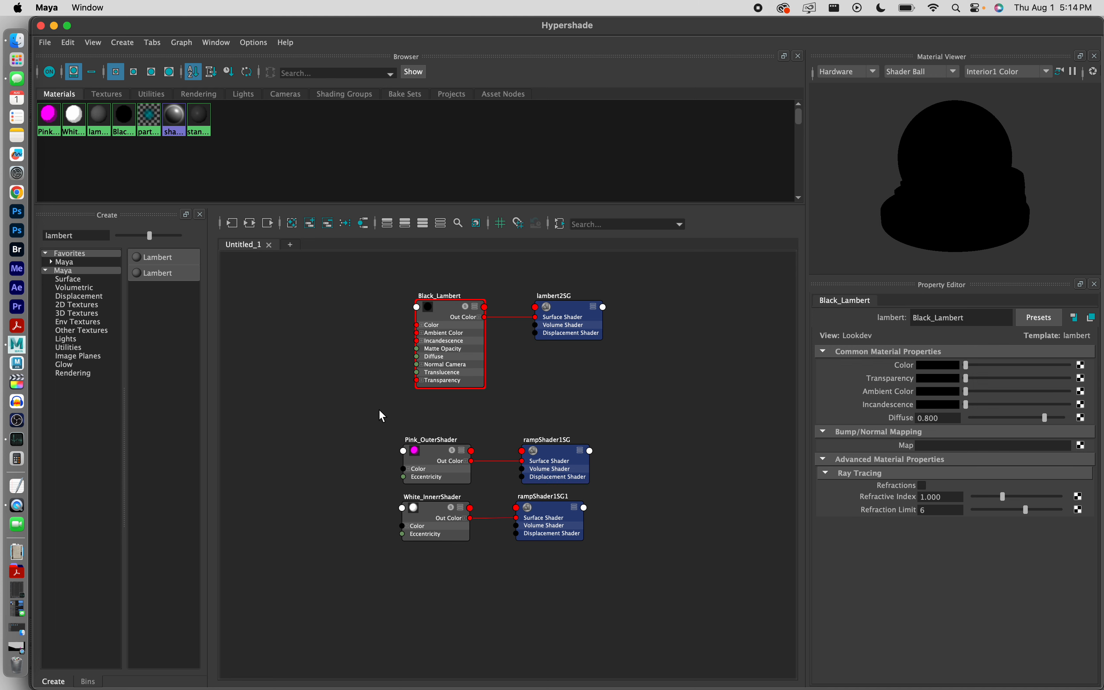
left_click(53, 26)
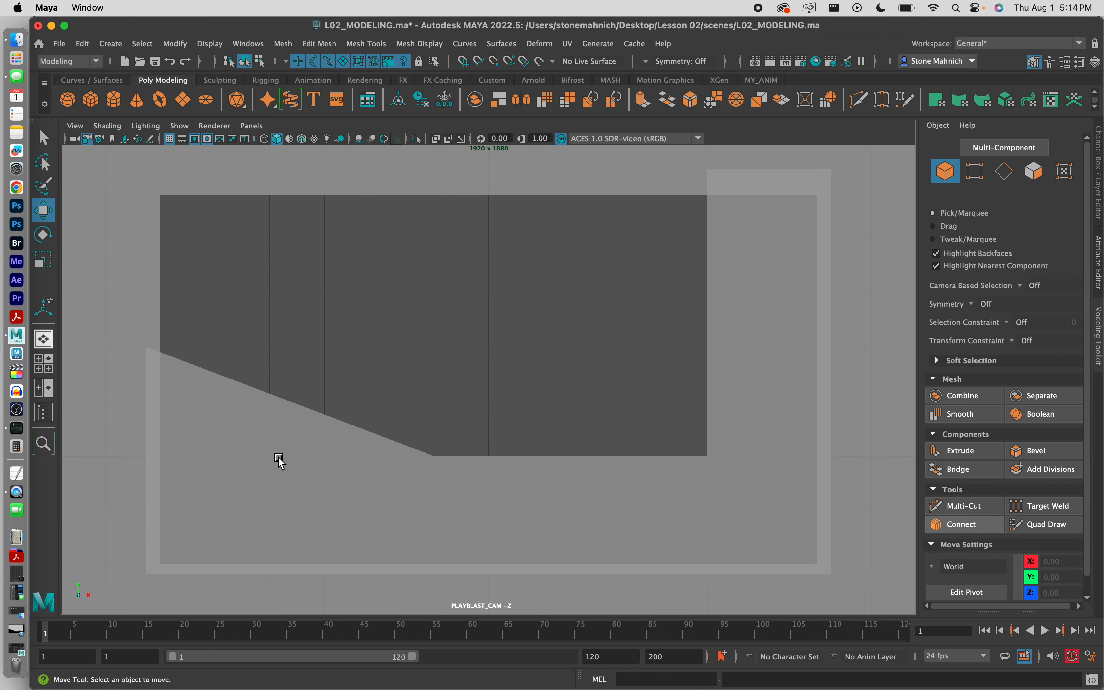
Step: Assign Black_Lambert to Ground_Geo, then show the Channel Box with Ground_Geo reselected
left_click(273, 456)
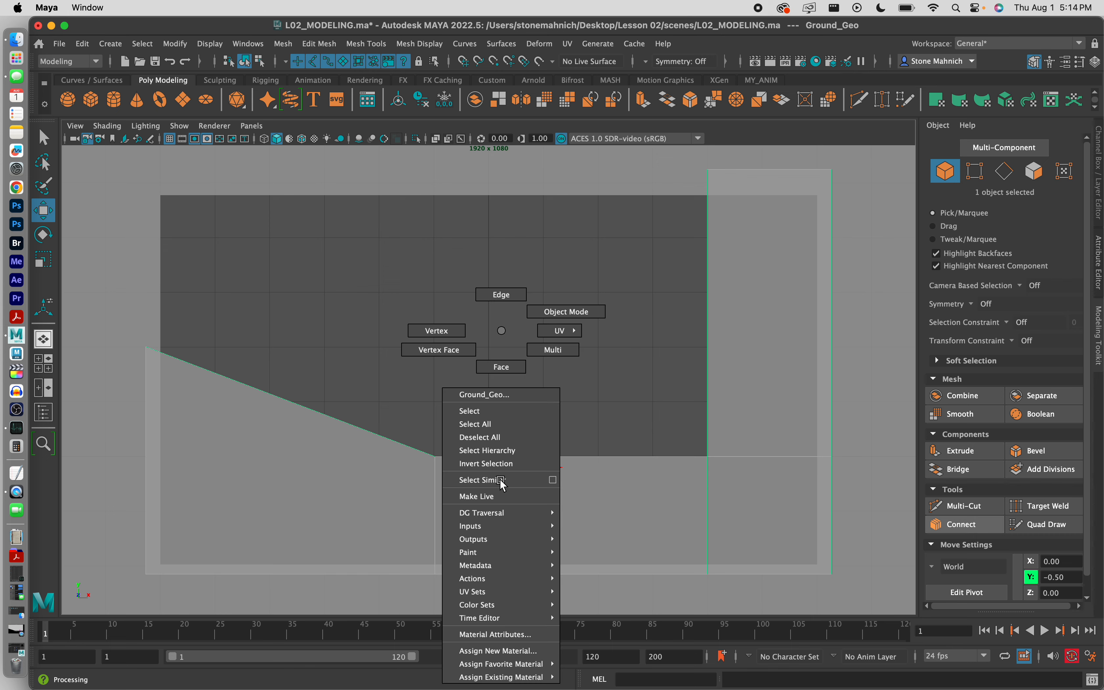
right_click_drag(500, 478, 620, 610)
left_click(555, 402)
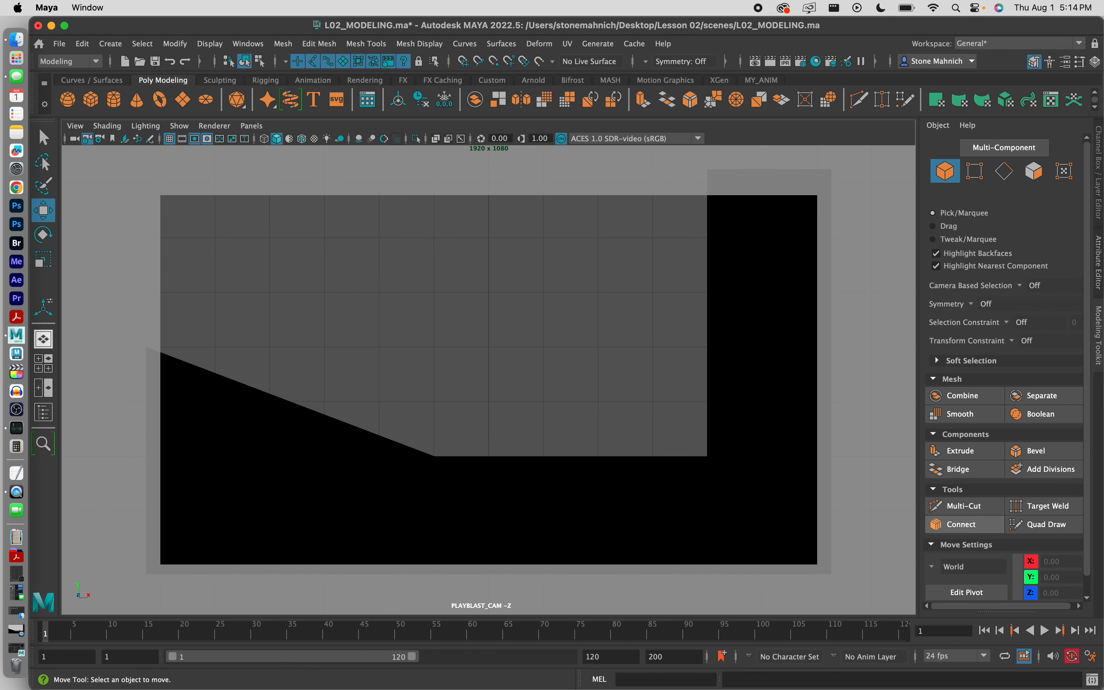
left_click(1100, 155)
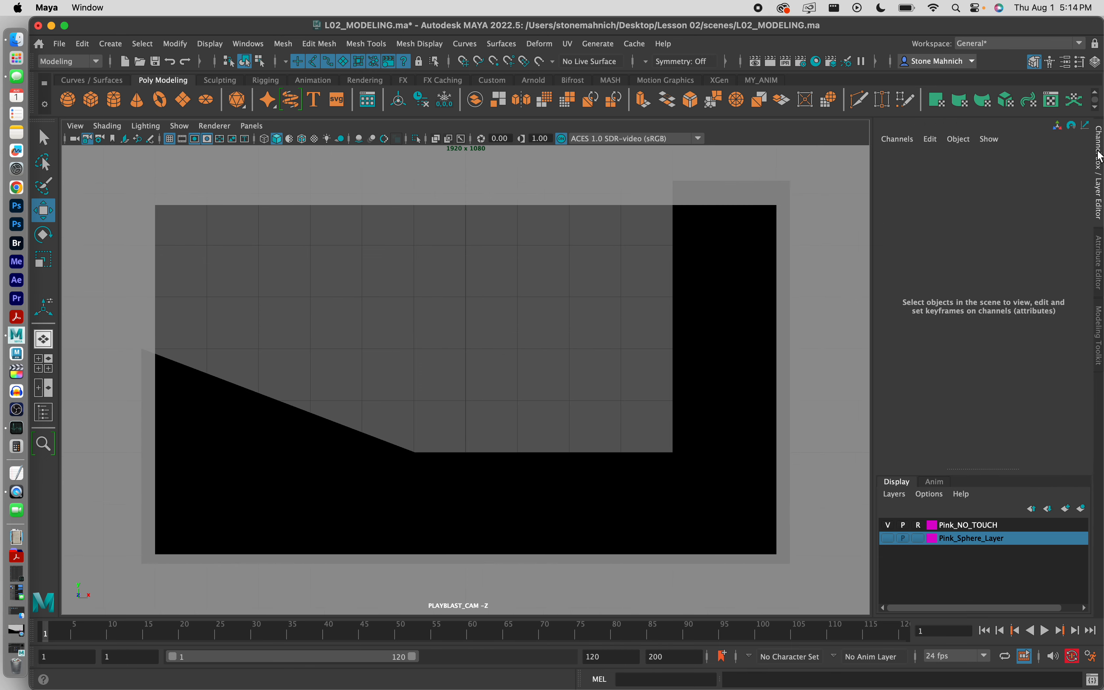
left_click(698, 302)
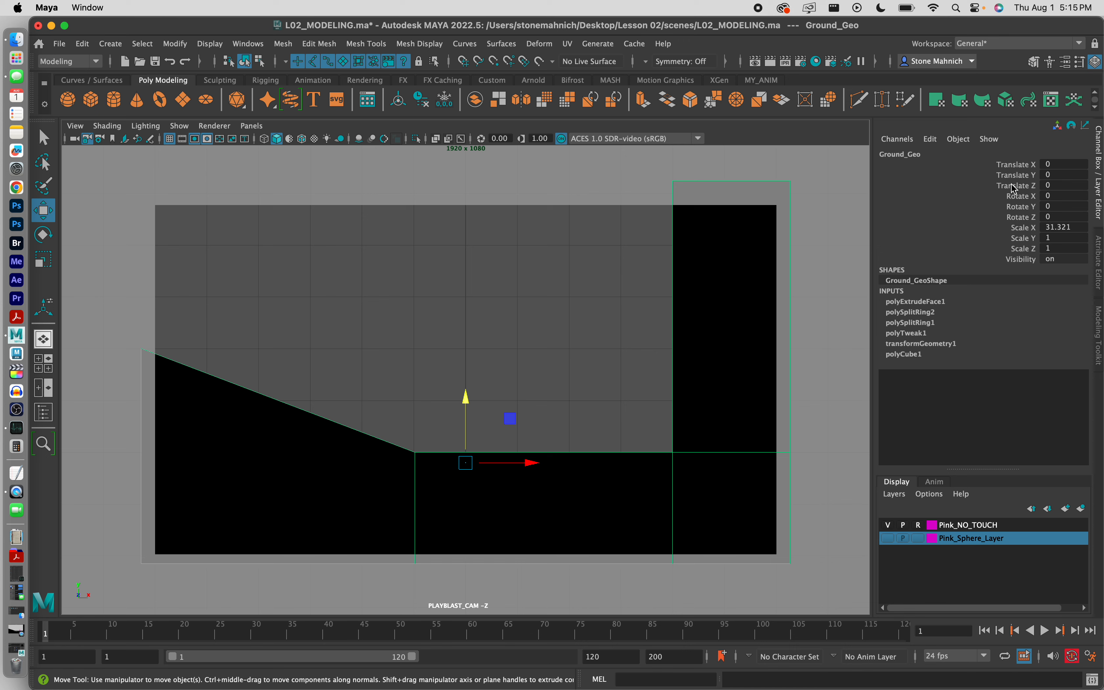
Step: Freeze Ground_Geo's transformations from the shelf so its scale reads 1
left_click_drag(1021, 169, 1027, 265)
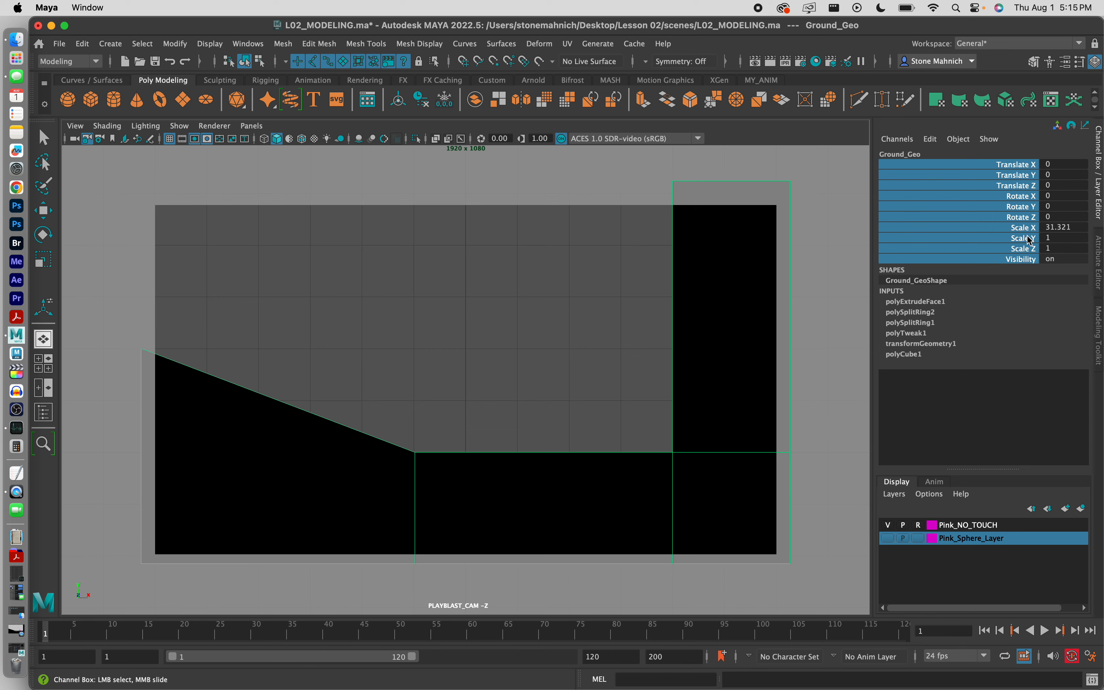
left_click(573, 276)
key("w")
left_click(734, 292)
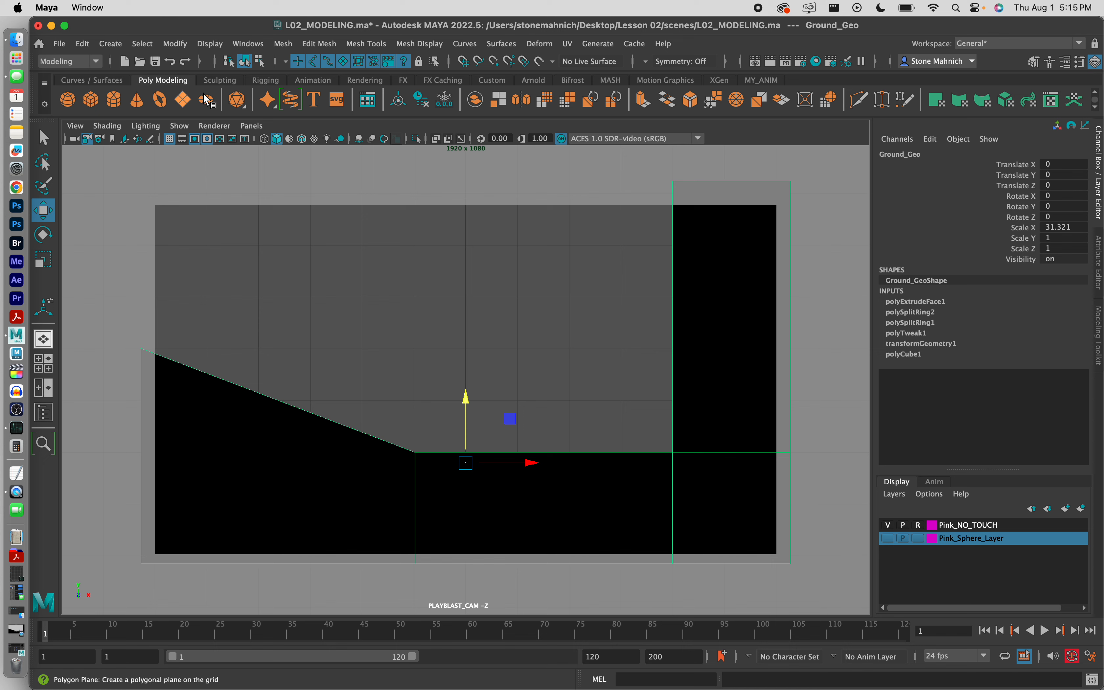
left_click(444, 101)
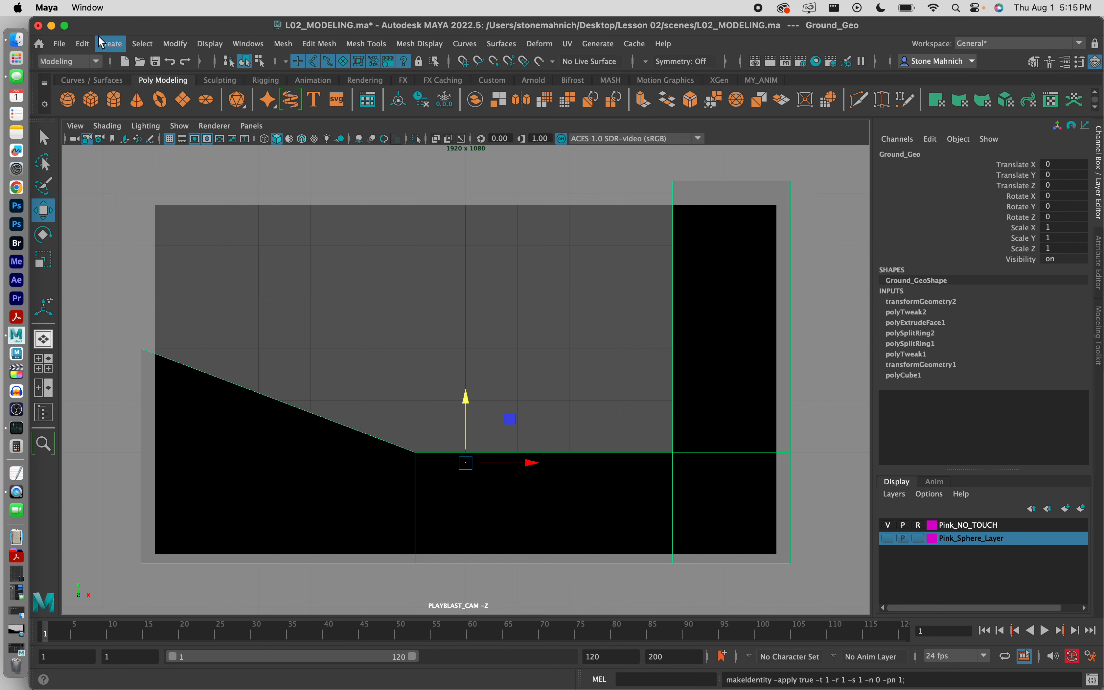
Step: Delete Ground_Geo's construction history with the shelf icon
left_click(82, 44)
mouse_move(139, 217)
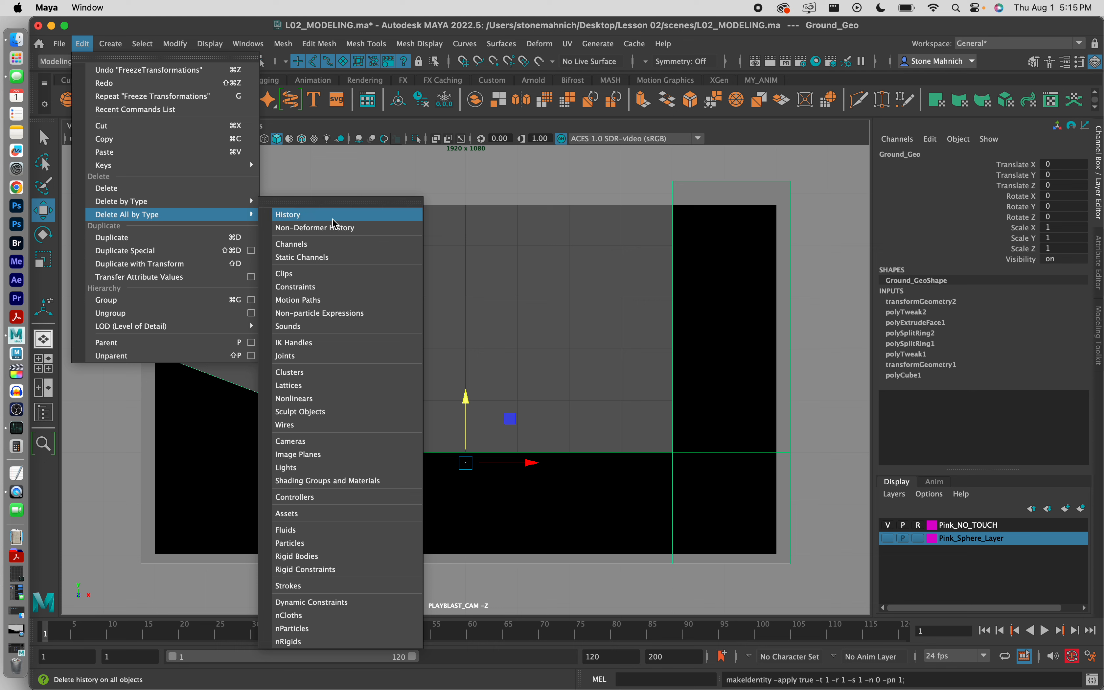
left_click(422, 97)
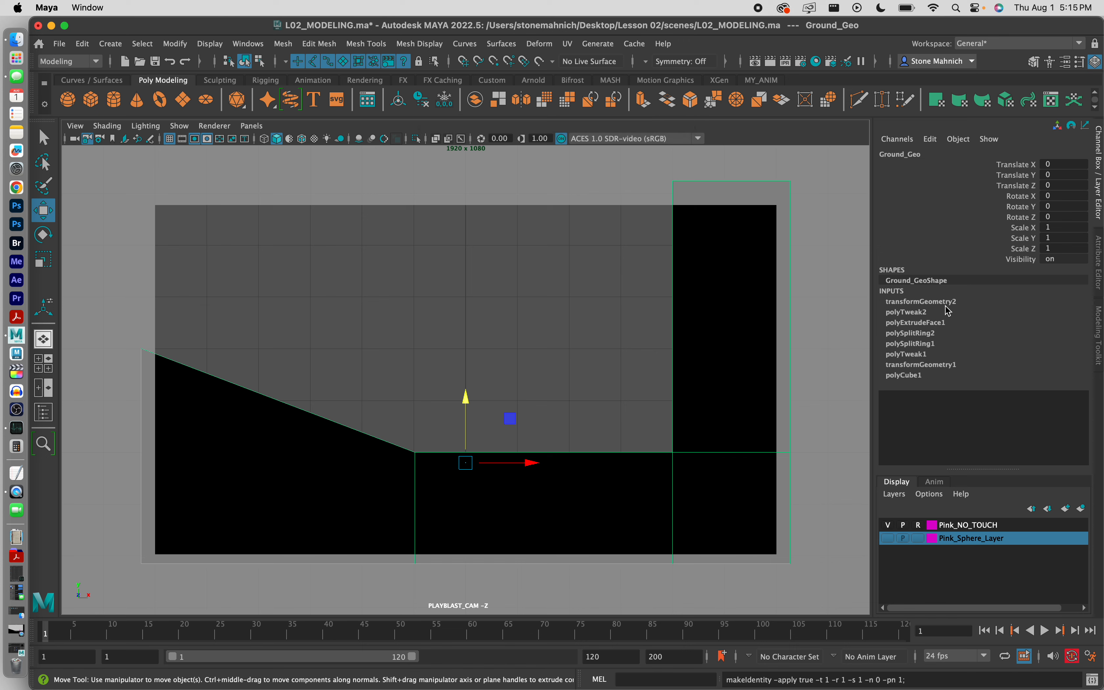
left_click(427, 105)
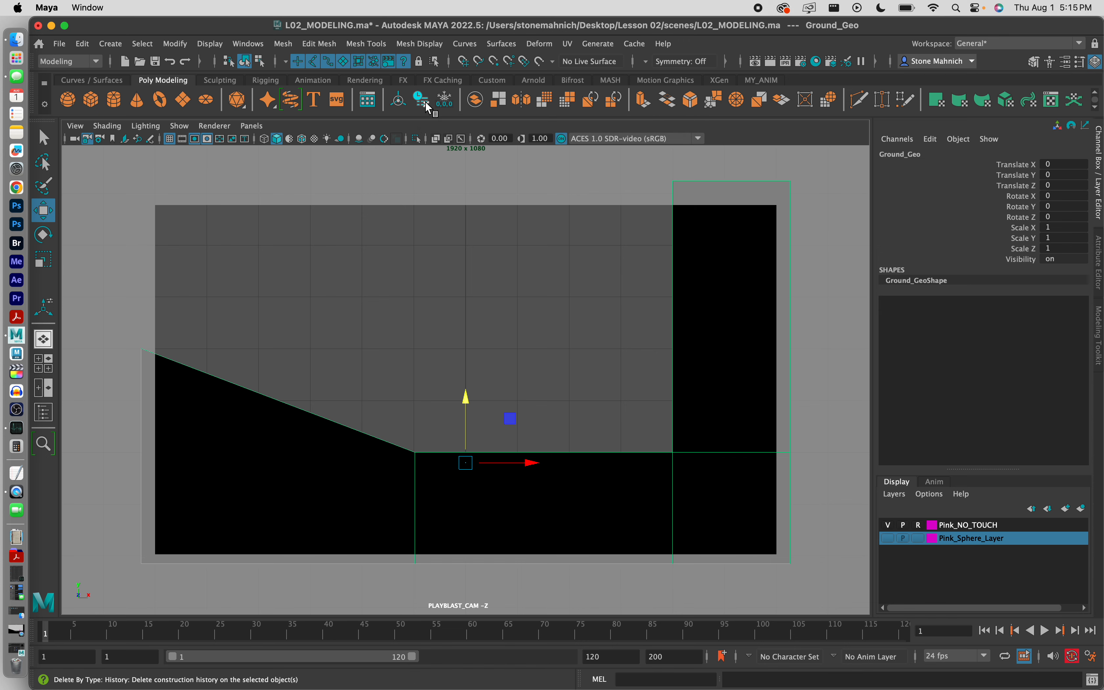
Step: Reselect Ground_Geo and add it to a newly created display layer
left_click(527, 291)
left_click(730, 294)
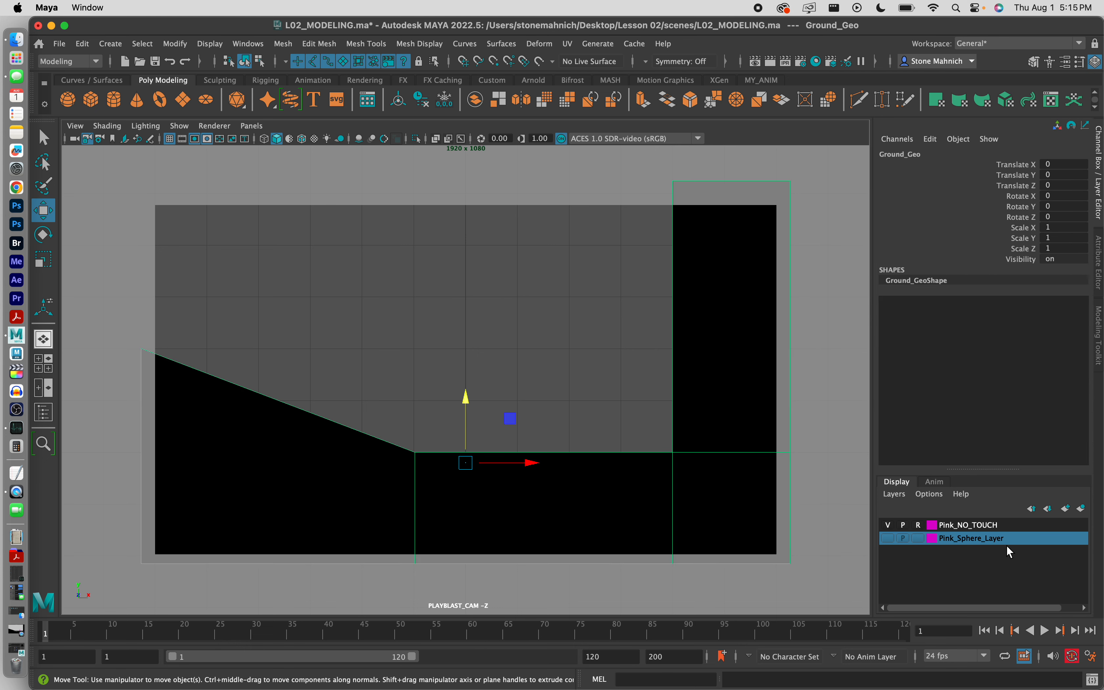
left_click(1081, 508)
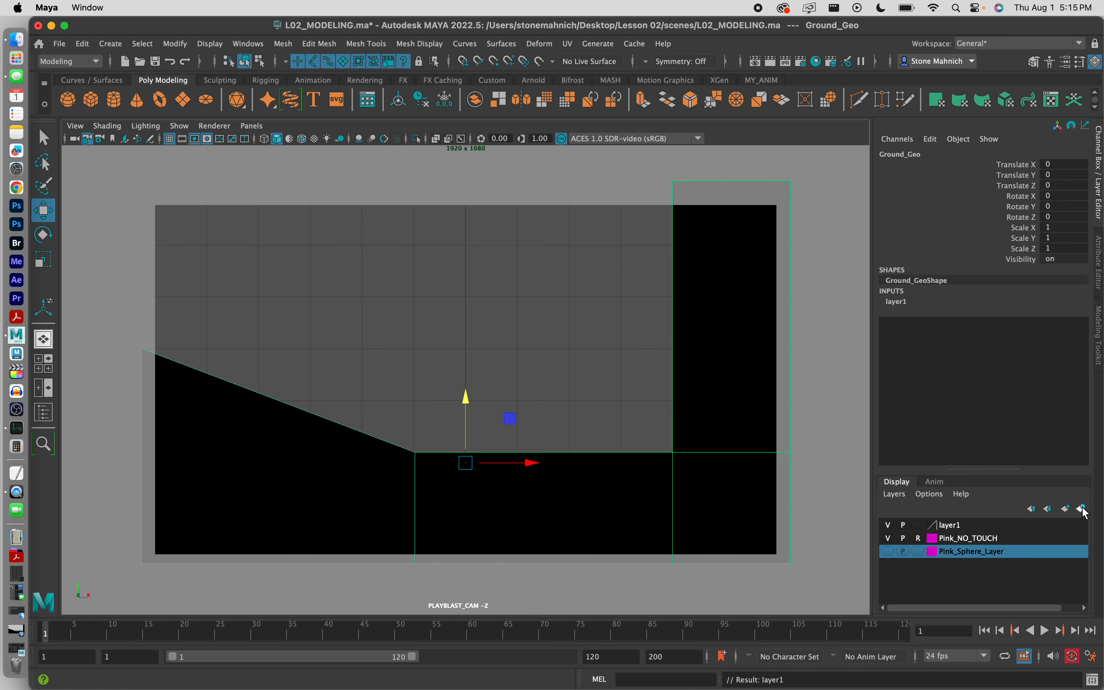
Step: Rename the layer Ground_Layer, set Display type to Reference with a black colour, and save
double_click(957, 528)
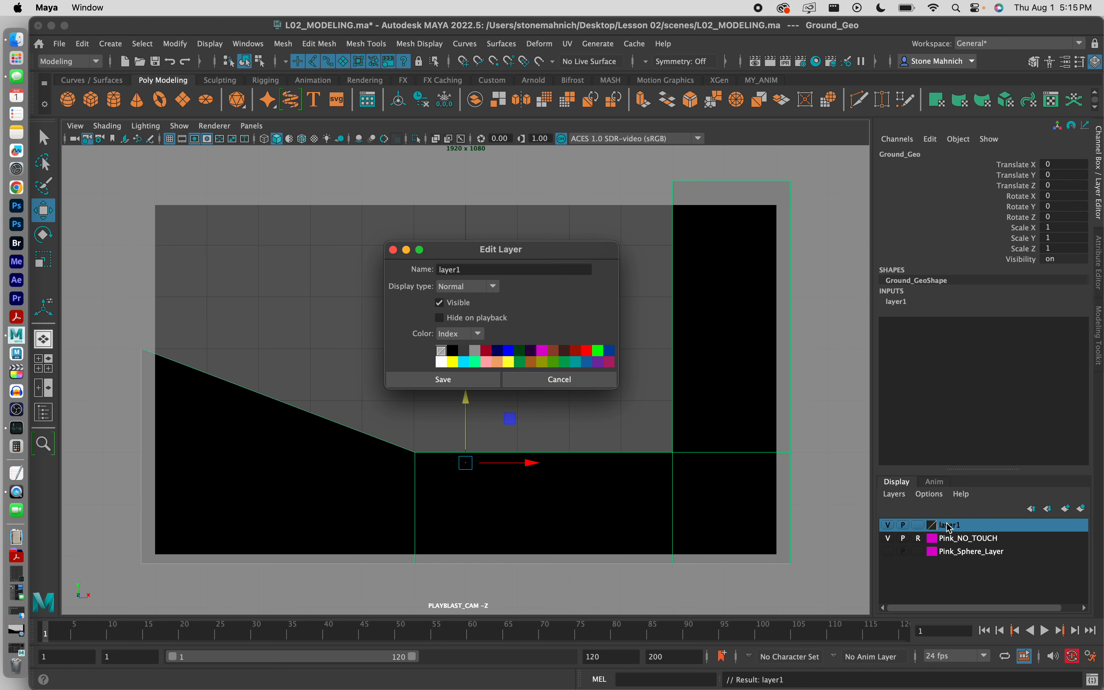
double_click(488, 271)
type("Ground_L")
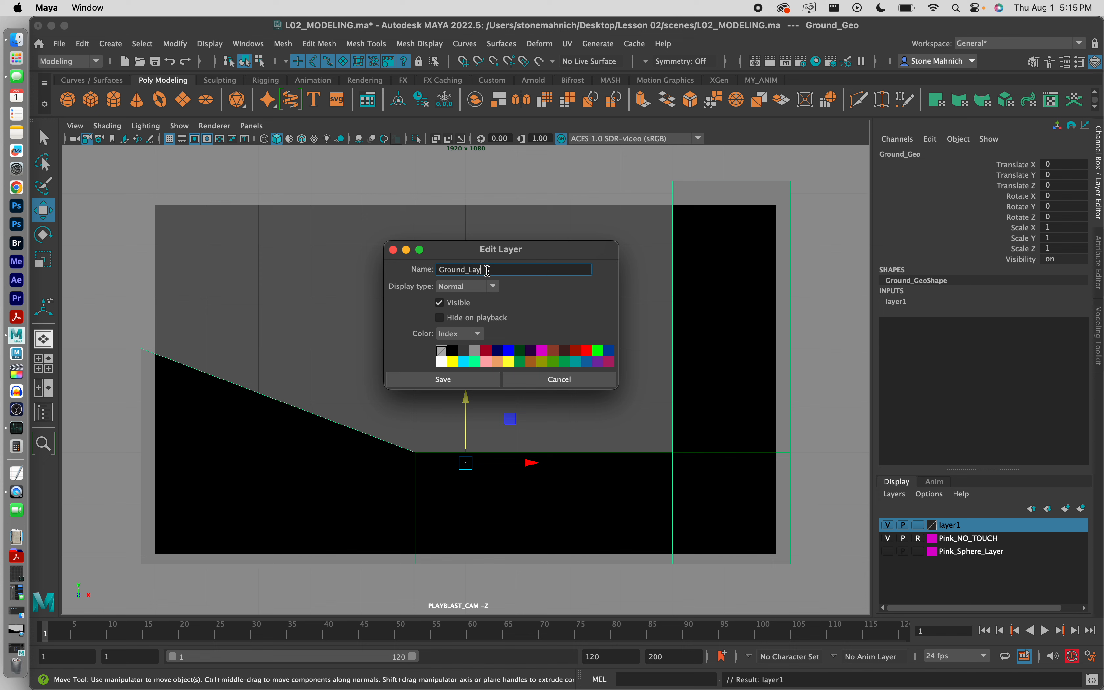
left_click(493, 287)
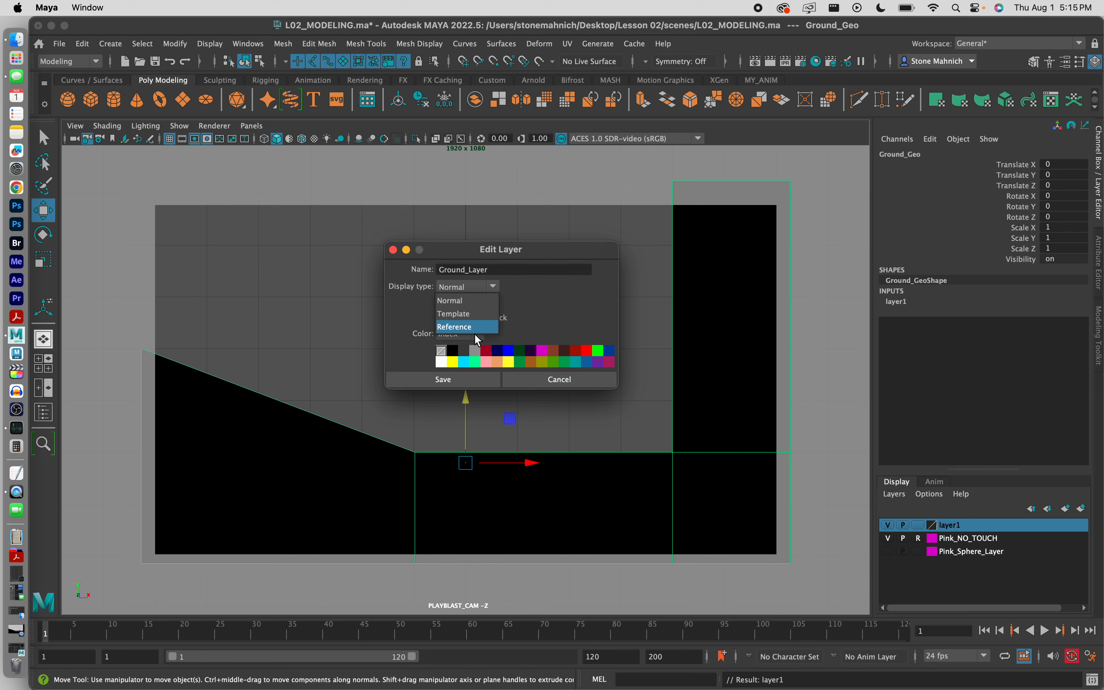
left_click(474, 328)
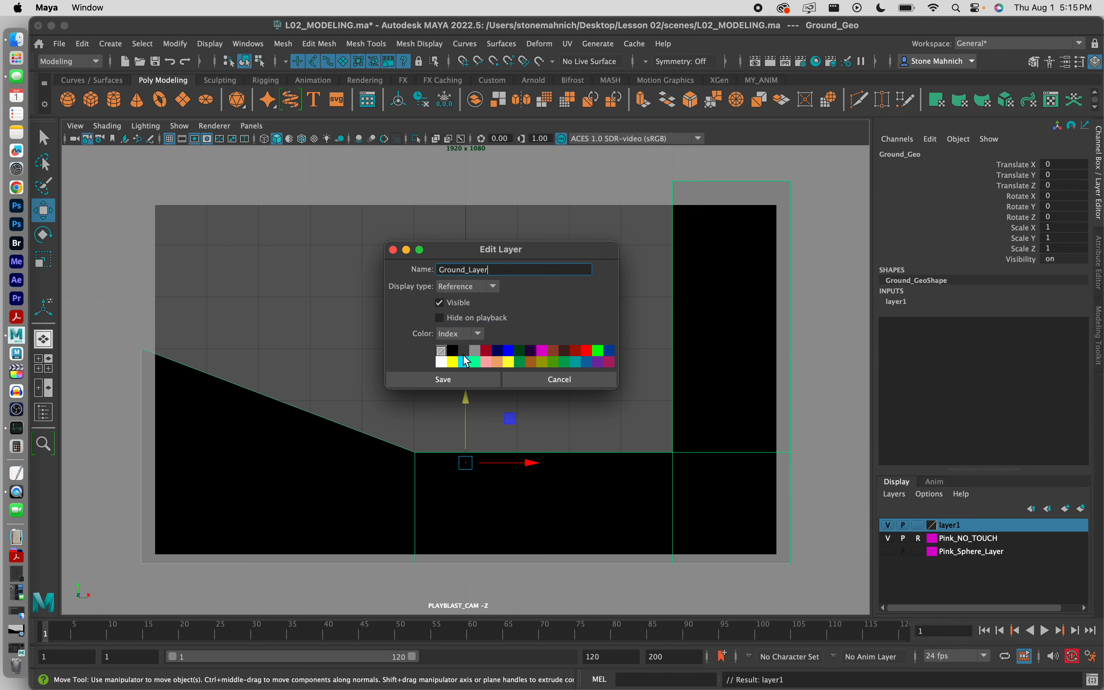
left_click(453, 351)
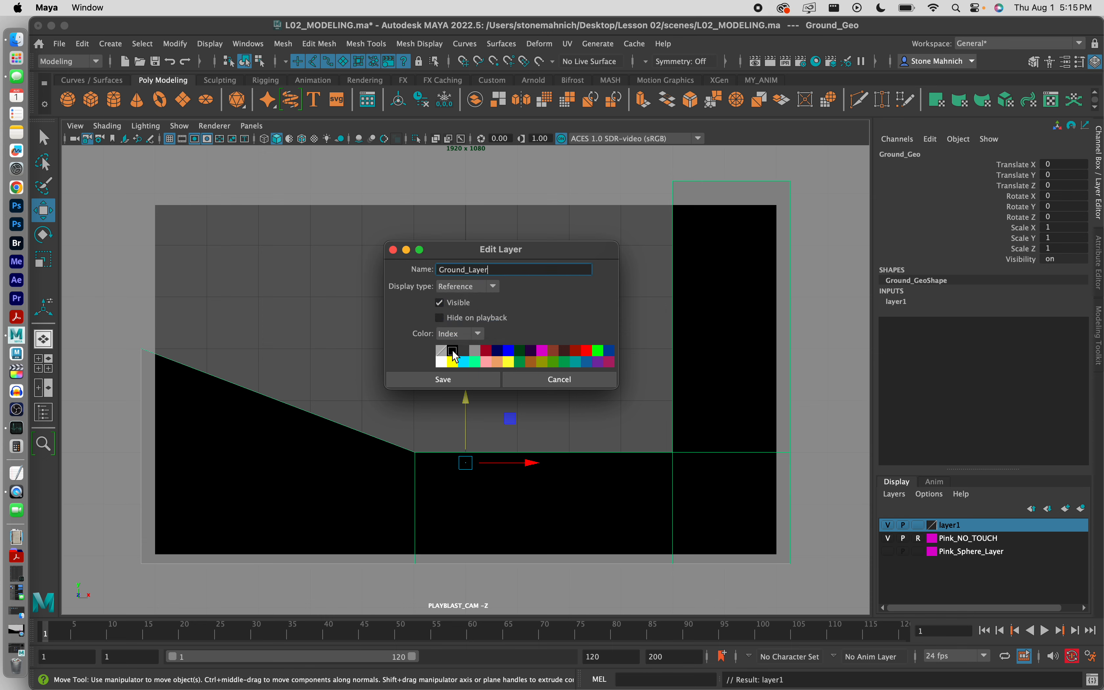
left_click(444, 380)
left_click(553, 396)
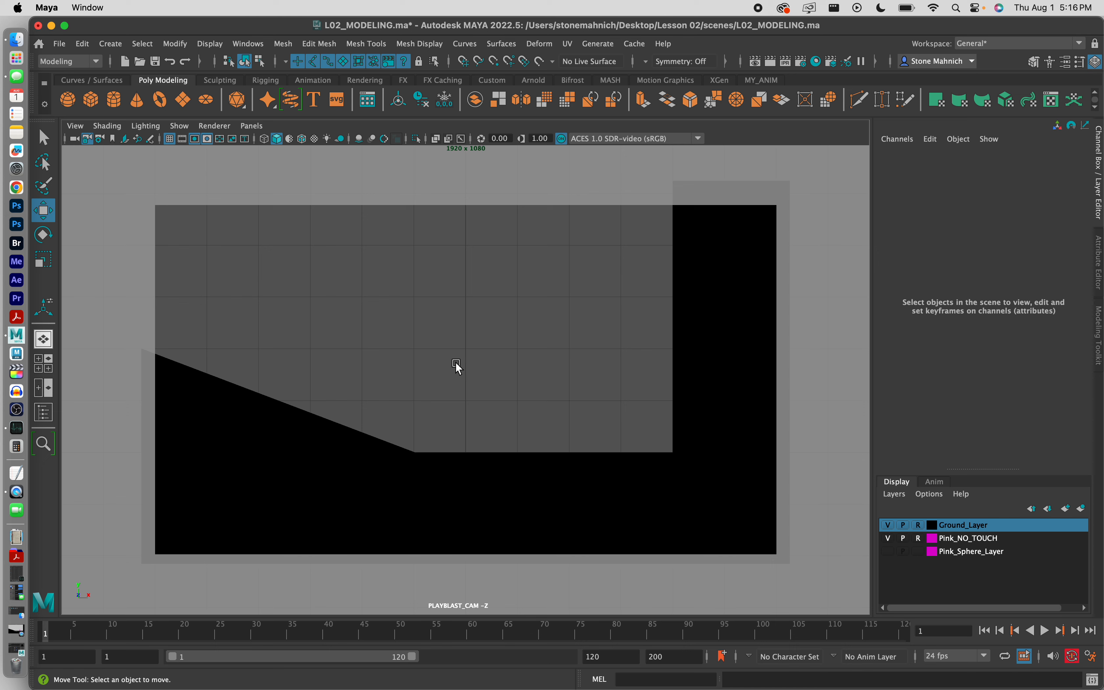
Step: Show Pink_Sphere_Layer, select the sphere's control, and set Translate Y to 1
left_click(888, 552)
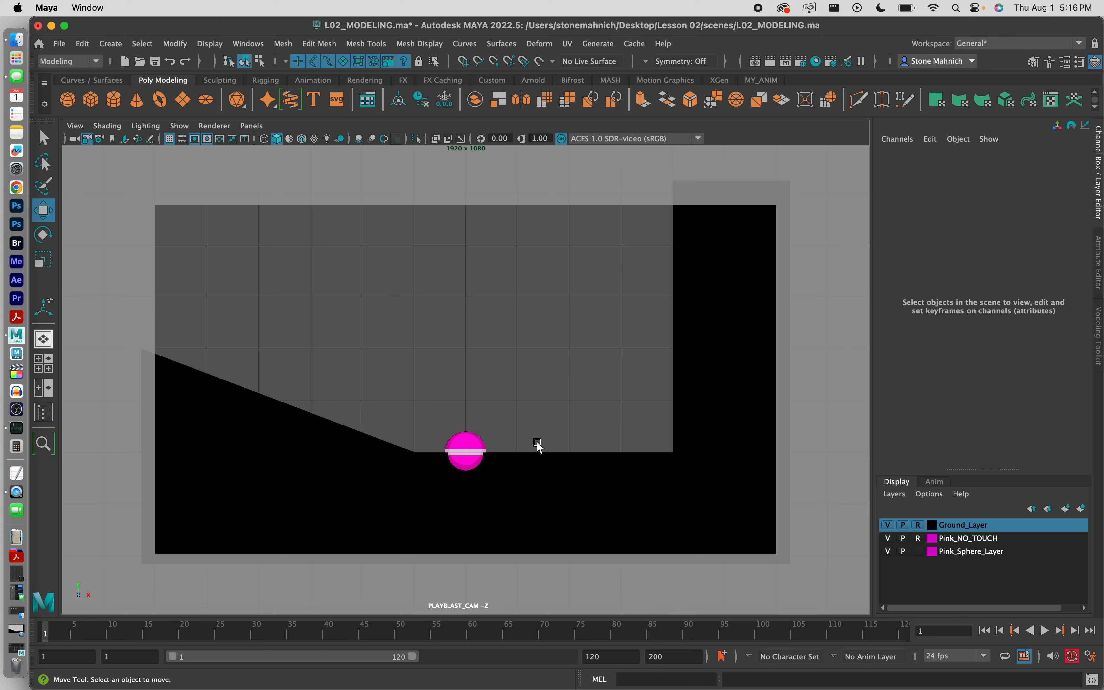
left_click_drag(525, 406, 416, 477)
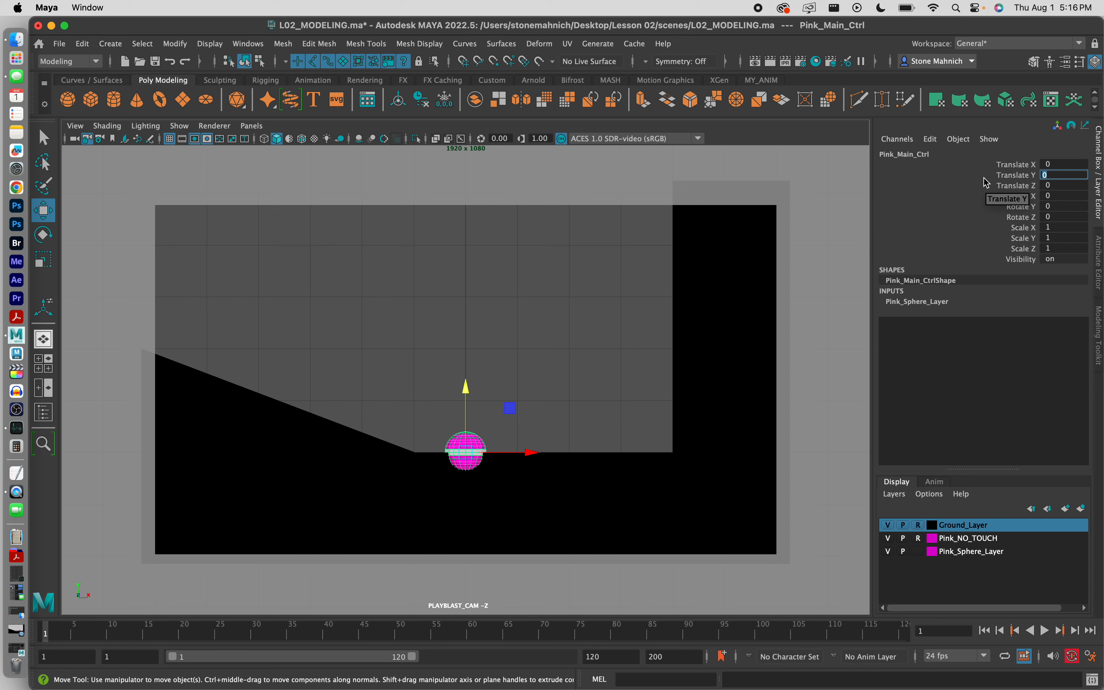
type("1")
key("Return")
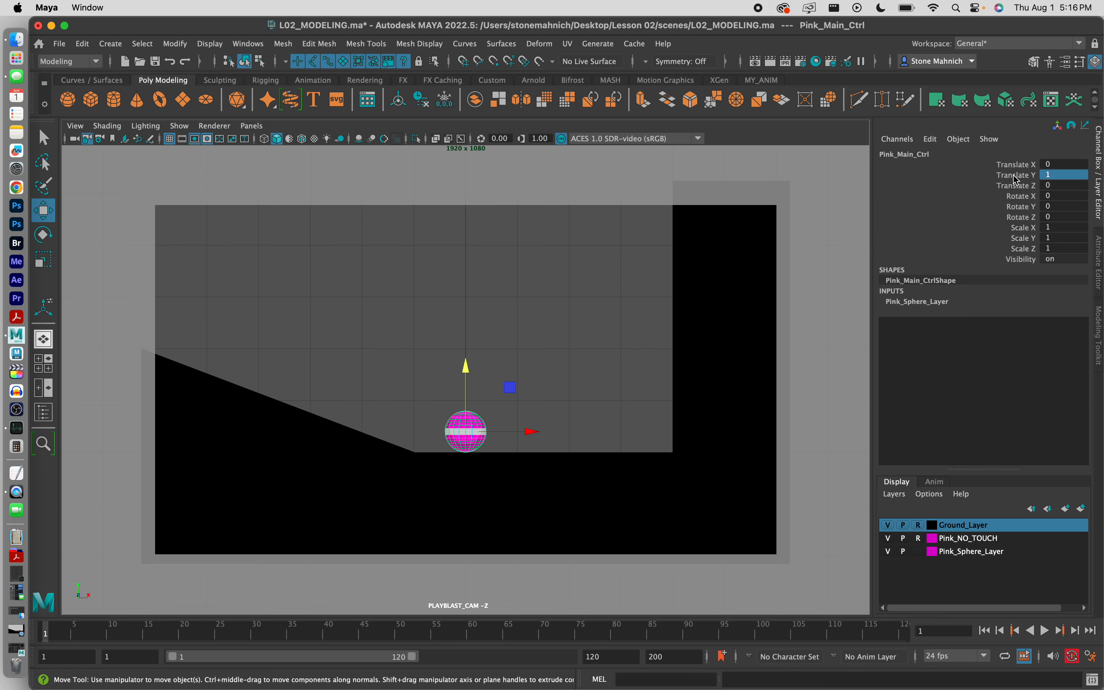
left_click(1025, 179)
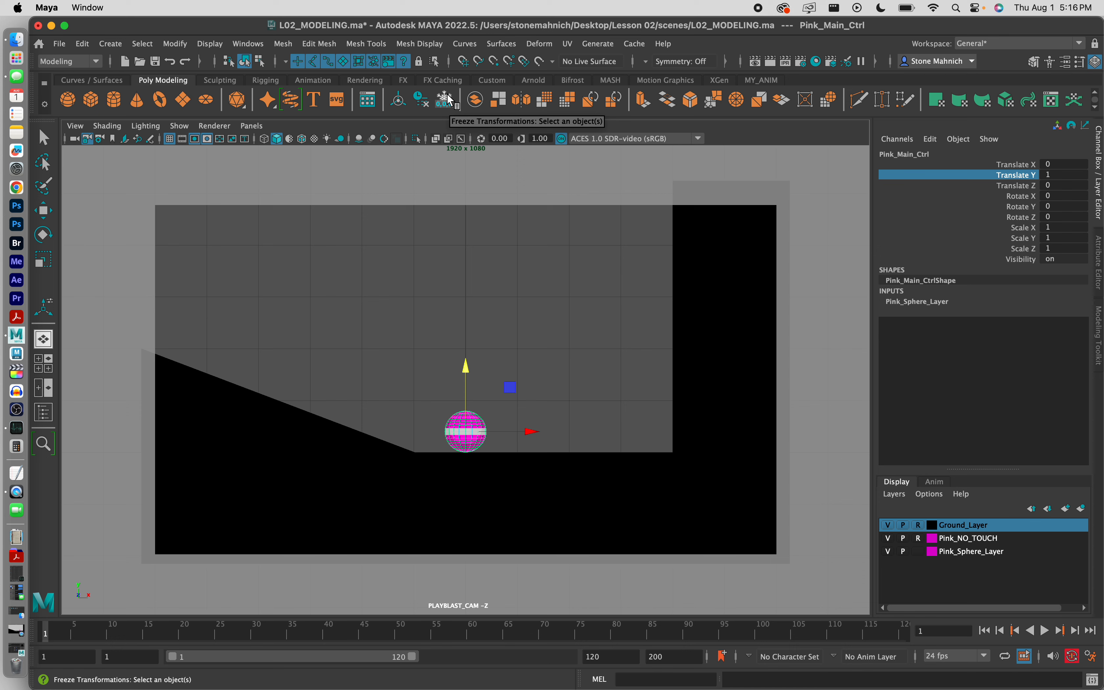
Step: Reselect Pink_Main_Ctrl and bring its translate channels back to 0
left_click(412, 356)
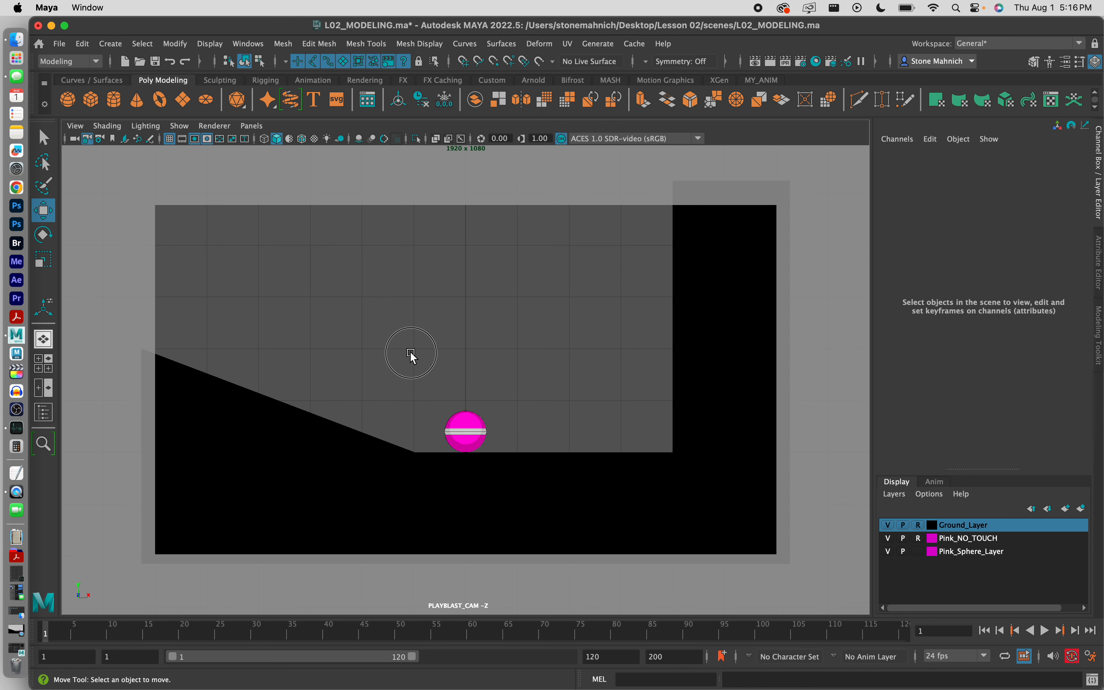
left_click_drag(412, 356, 516, 476)
left_click_drag(505, 382, 398, 209)
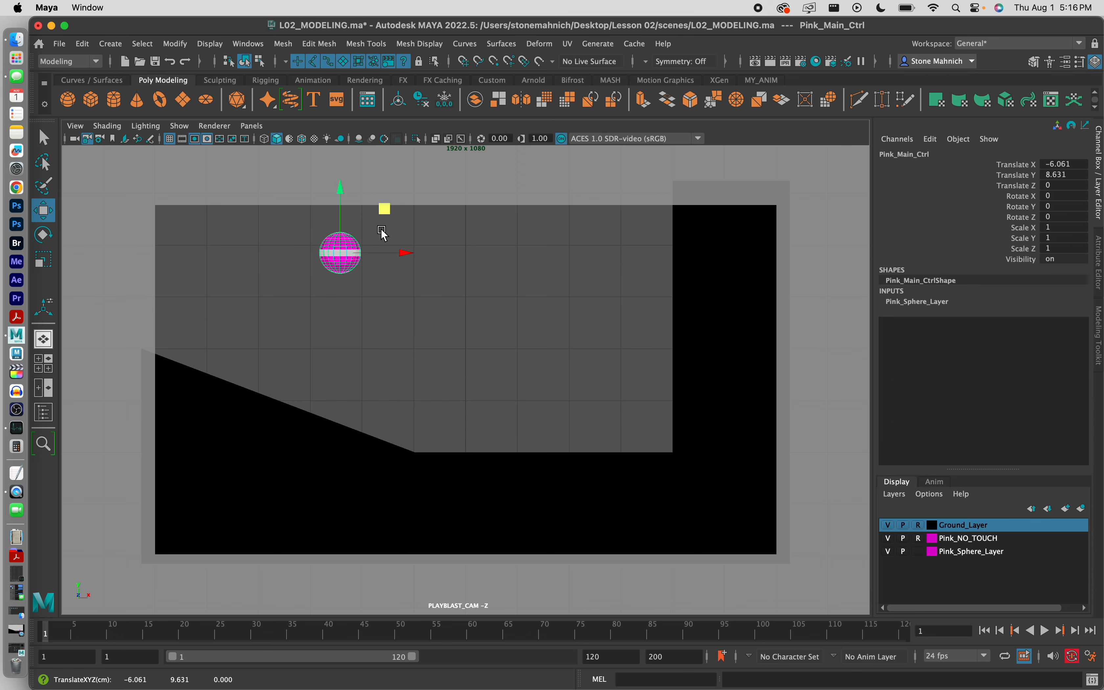
double_click(1064, 175)
left_click(1065, 165)
left_click_drag(1026, 165, 1017, 188)
left_click(1061, 165)
key("Tab")
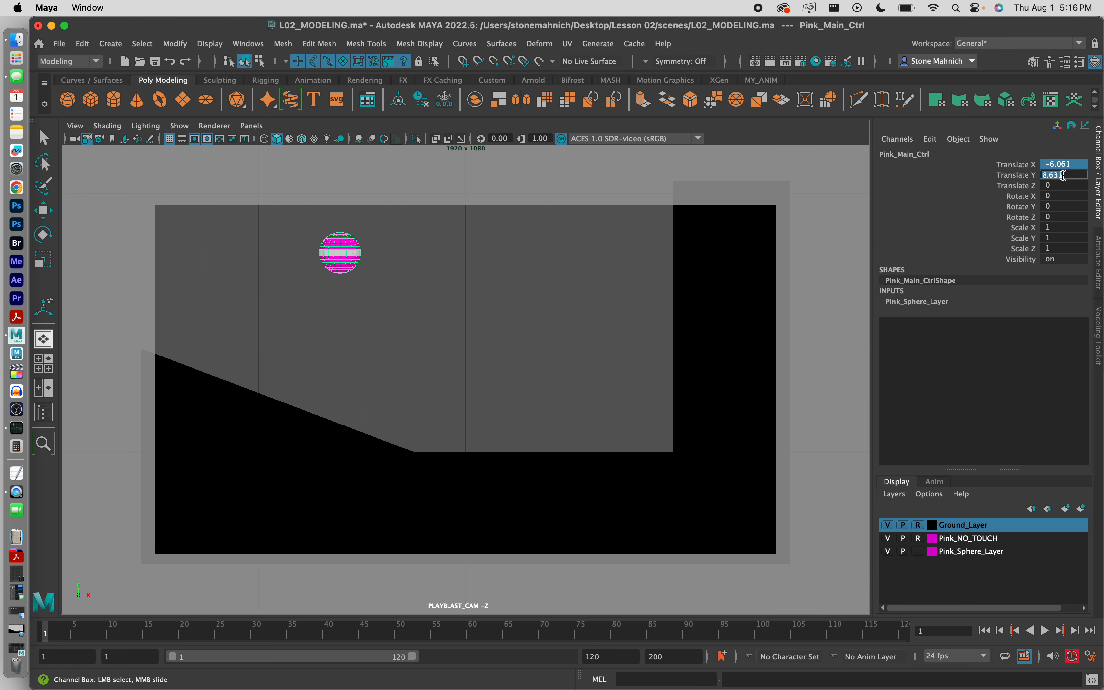
type("0")
key("Return")
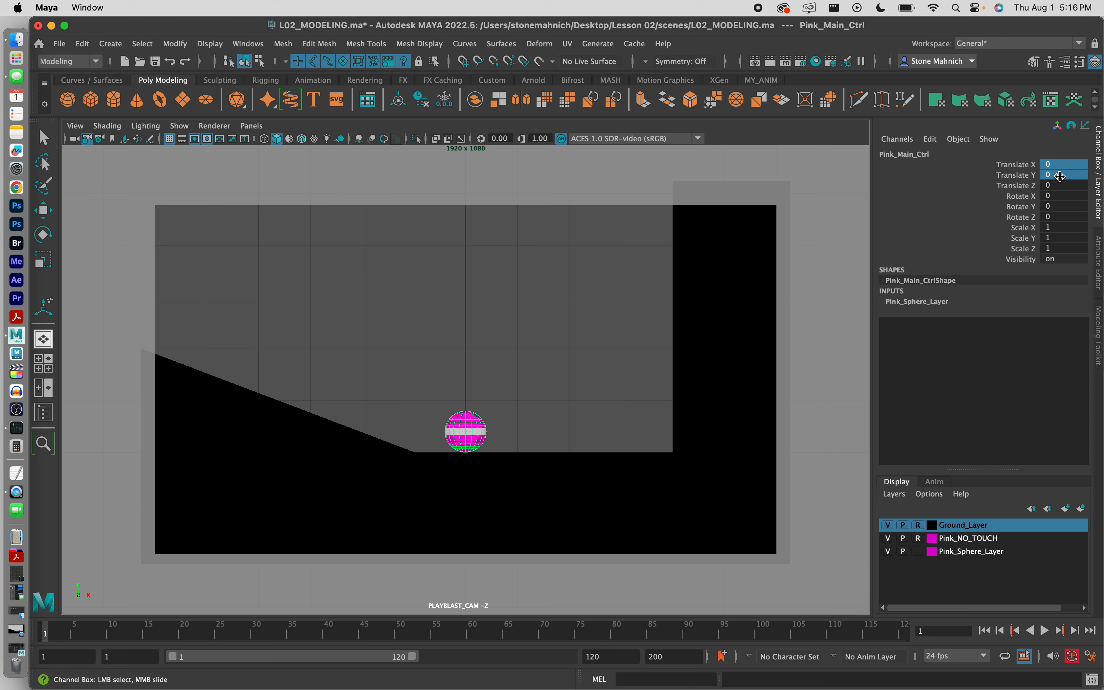
left_click(516, 389)
key("w")
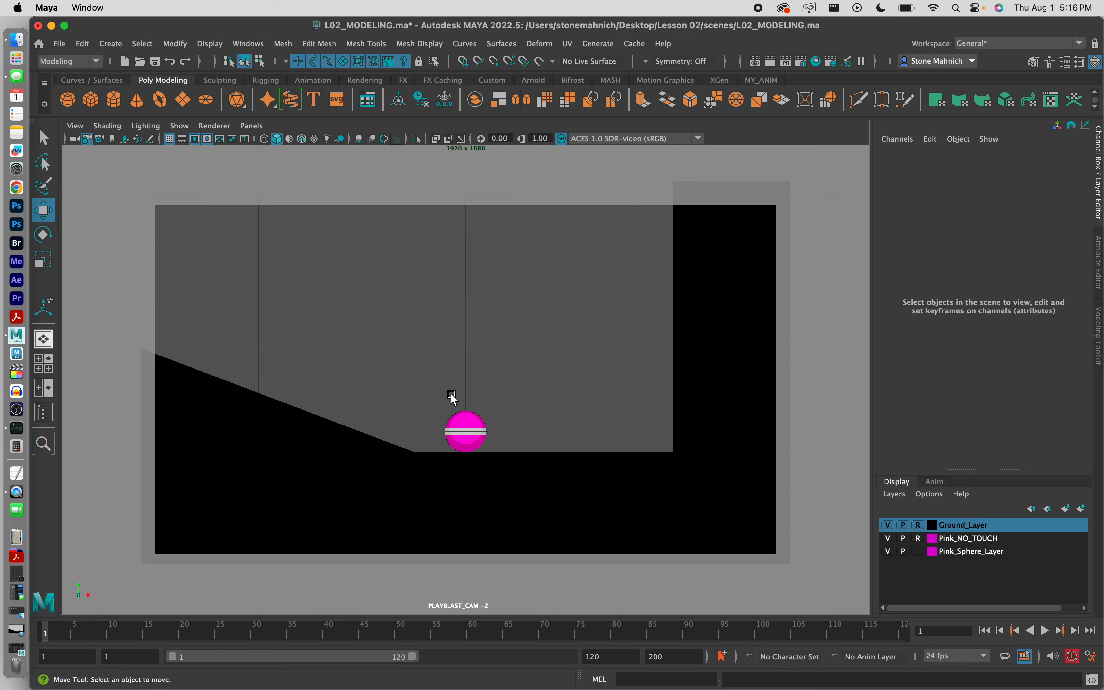
Step: Hide Pink_Sphere_Layer, return to the two-pane camera/persp layout, and orbit around the ground
left_click(888, 550)
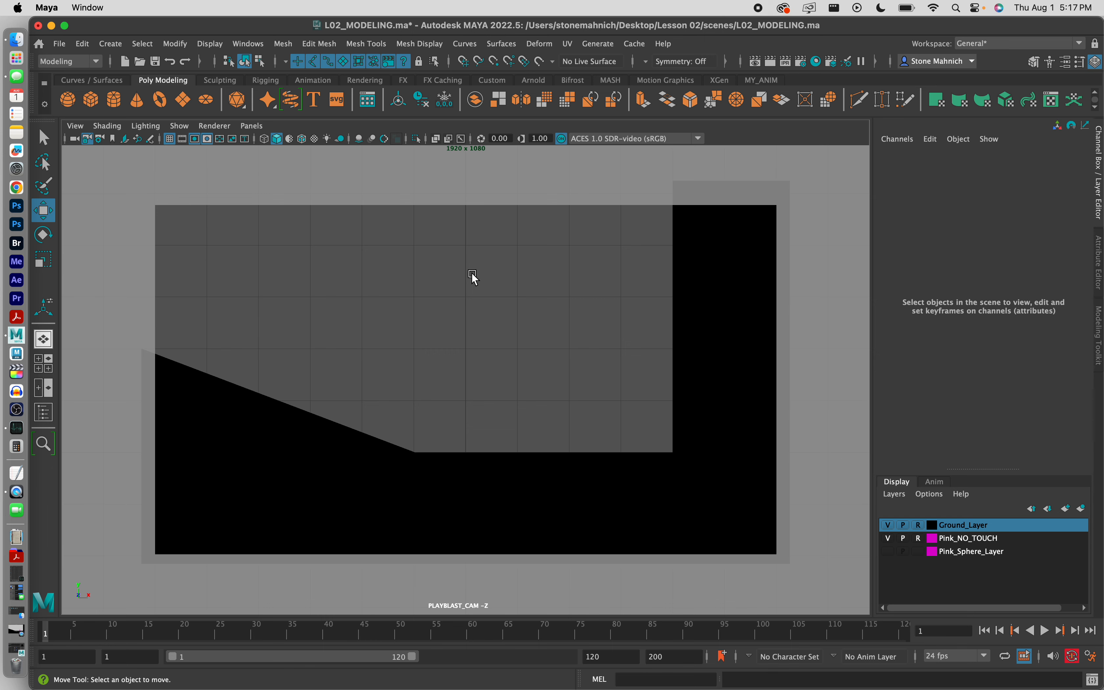
key("space")
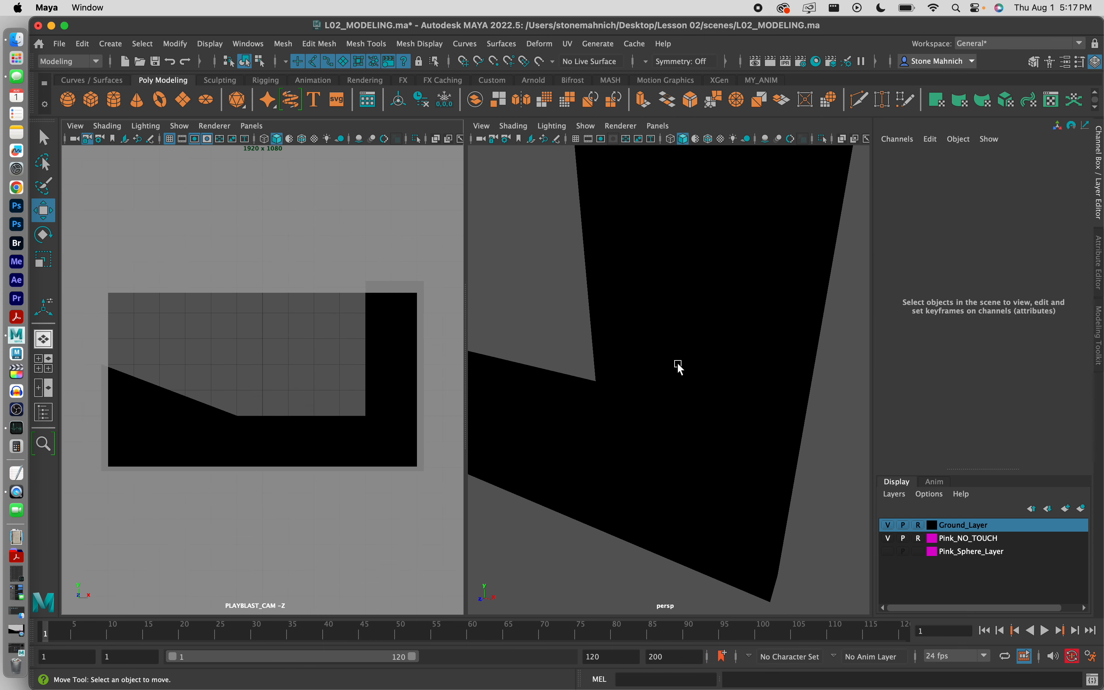
scroll(651, 356, "down", 5)
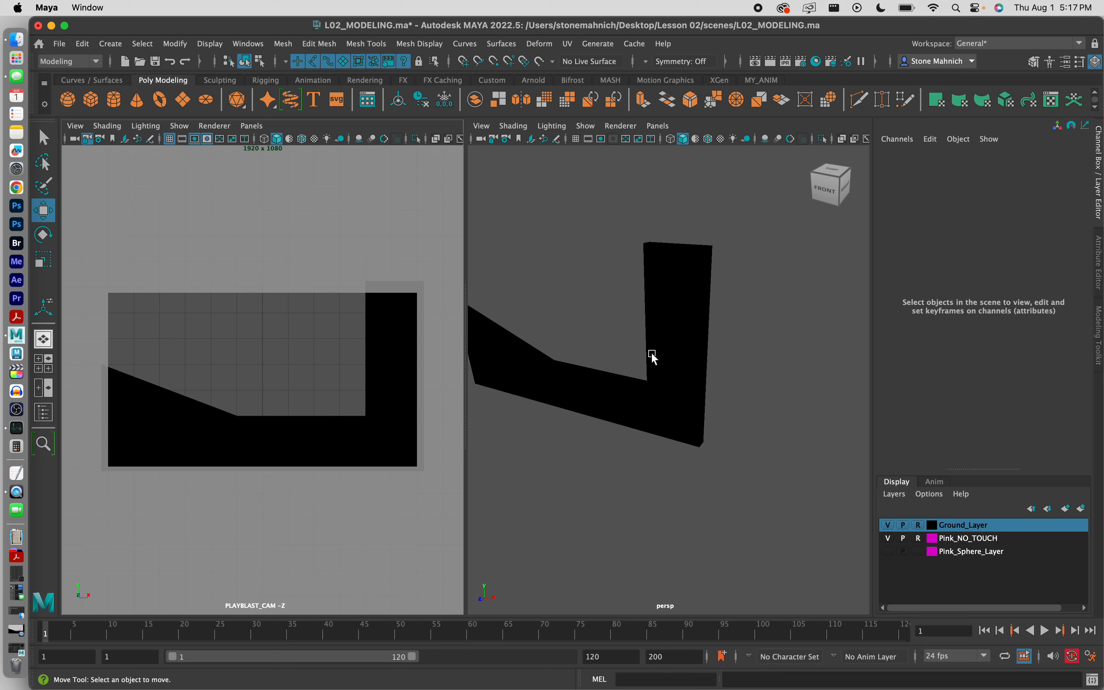
scroll(652, 354, "up", 5)
scroll(652, 354, "down", 7)
scroll(650, 354, "up", 8)
scroll(648, 353, "down", 6)
left_click_drag(626, 327, 689, 374, "alt")
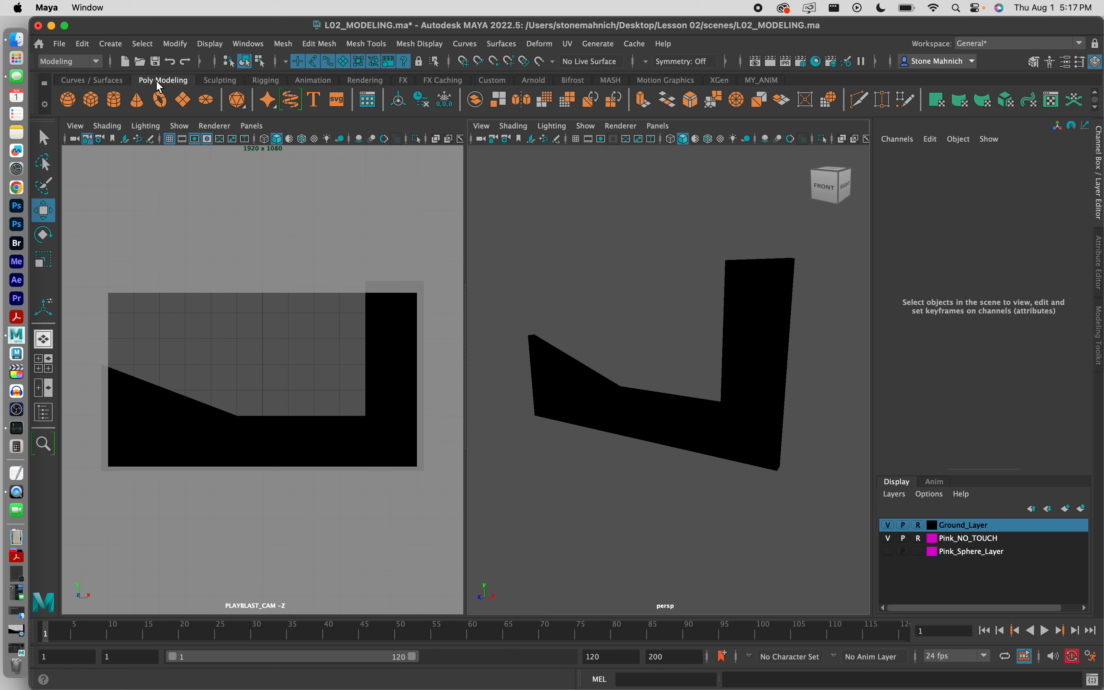
Step: Create a new plane and stand it upright with Rotate X set to 90
left_click(184, 101)
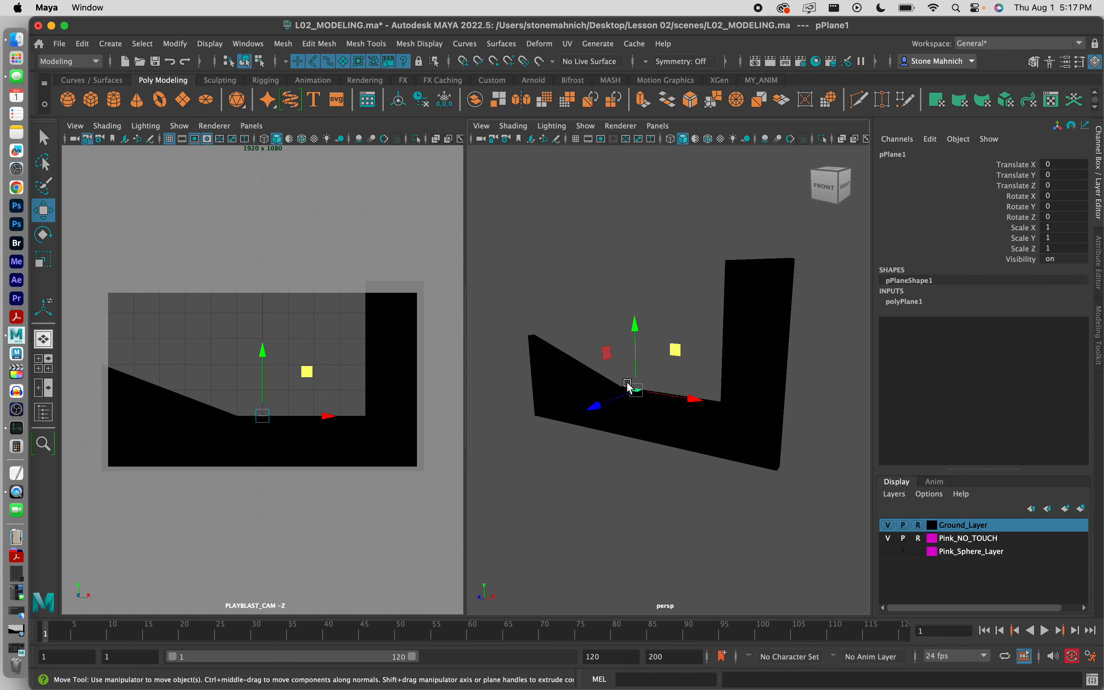
left_click_drag(645, 377, 689, 362, "alt")
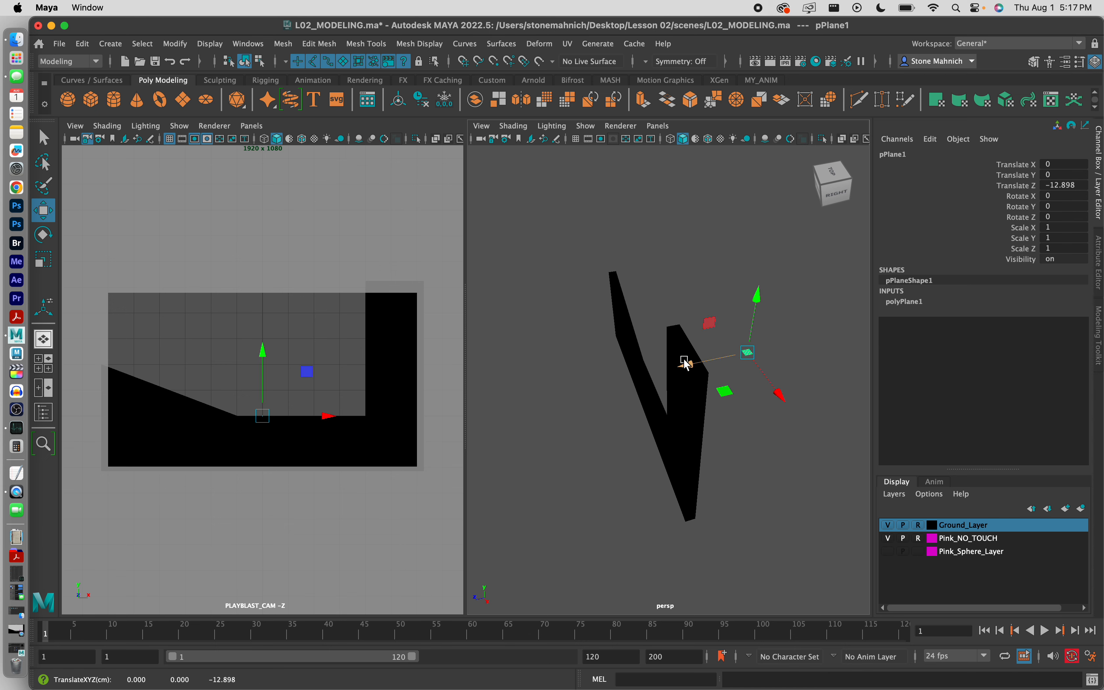
key("e")
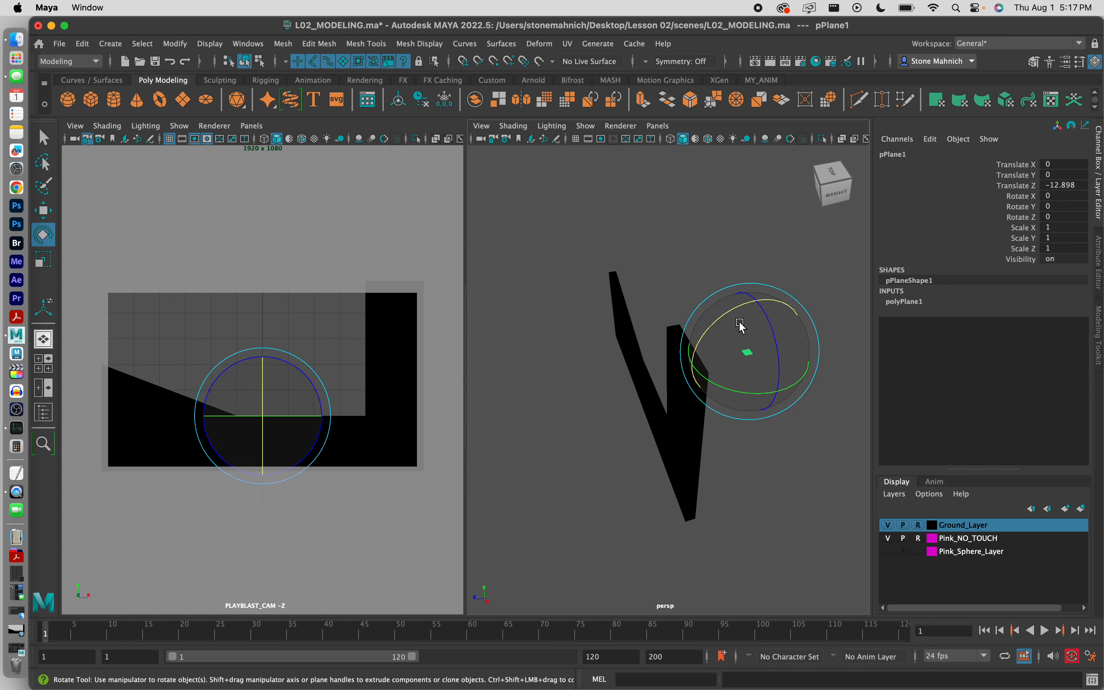
left_click_drag(728, 318, 706, 352)
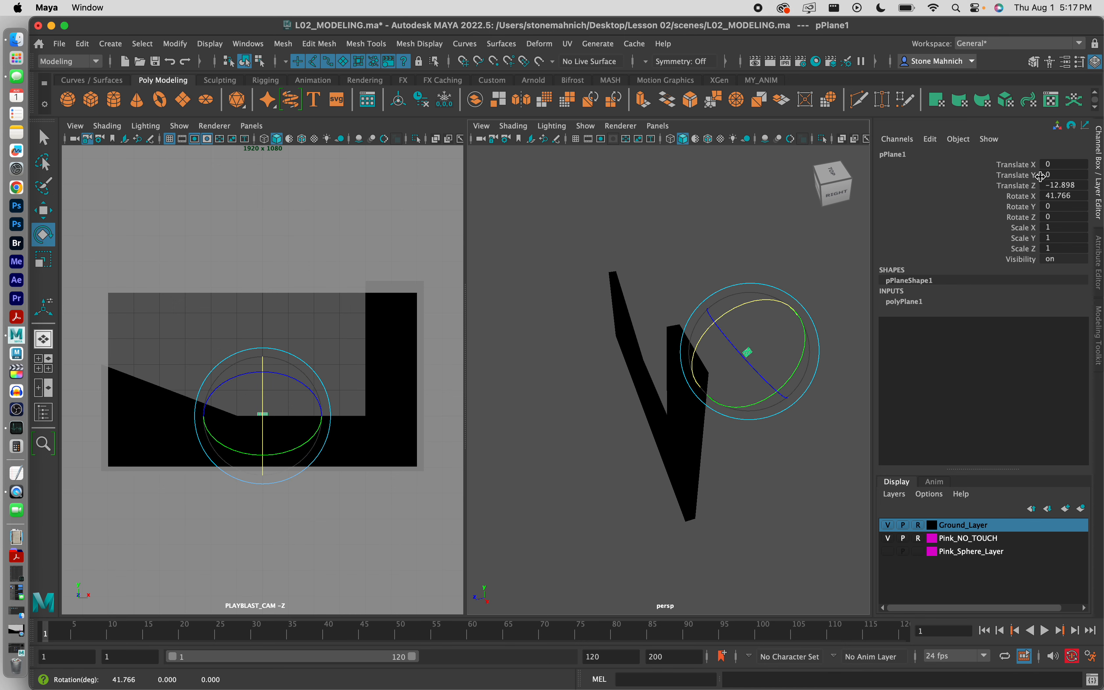
double_click(1066, 196)
type("90")
key("Return")
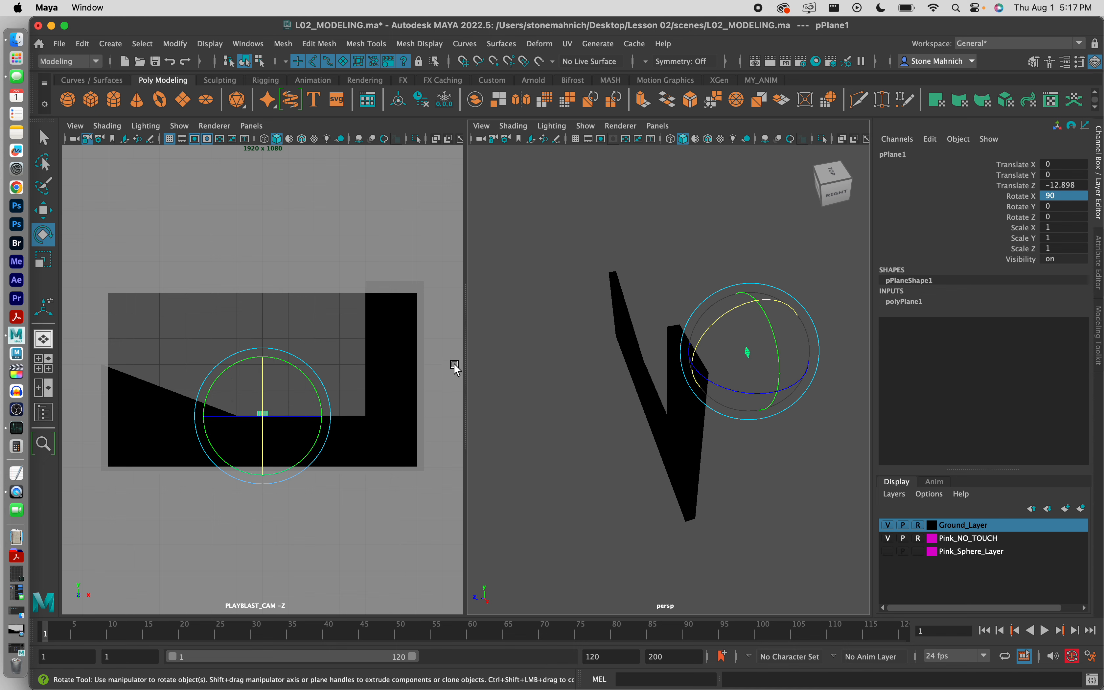
Step: Maximize the PLAYBLAST_CAM view and select the upright plane in it
left_click(568, 358)
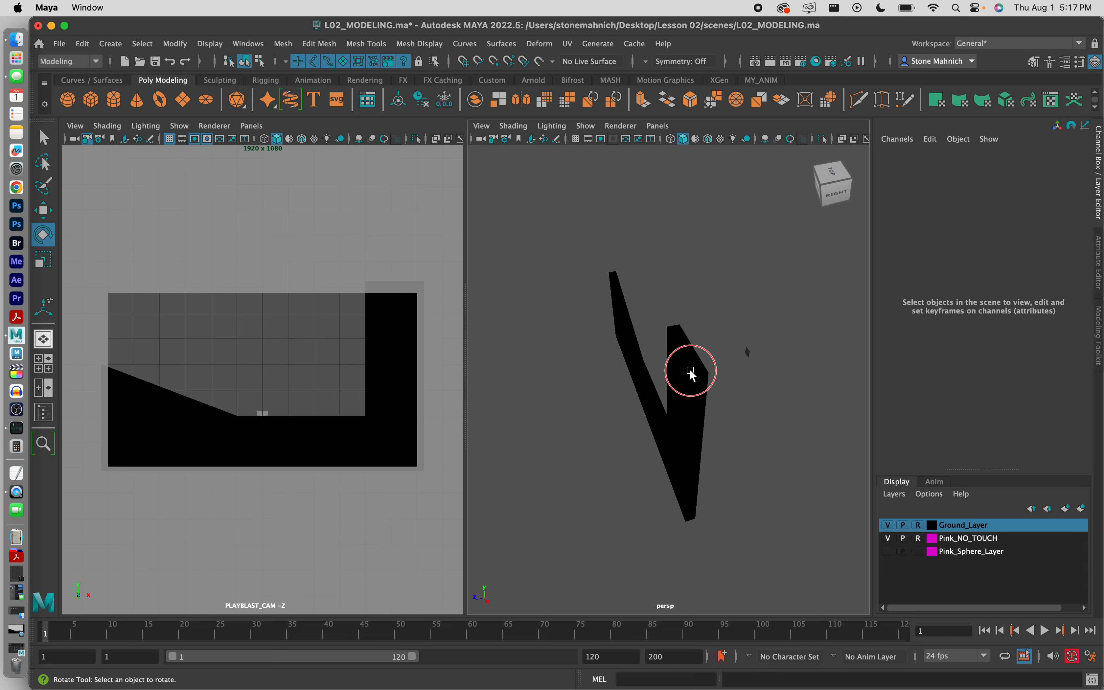
left_click_drag(694, 370, 736, 417, "alt")
left_click(767, 375)
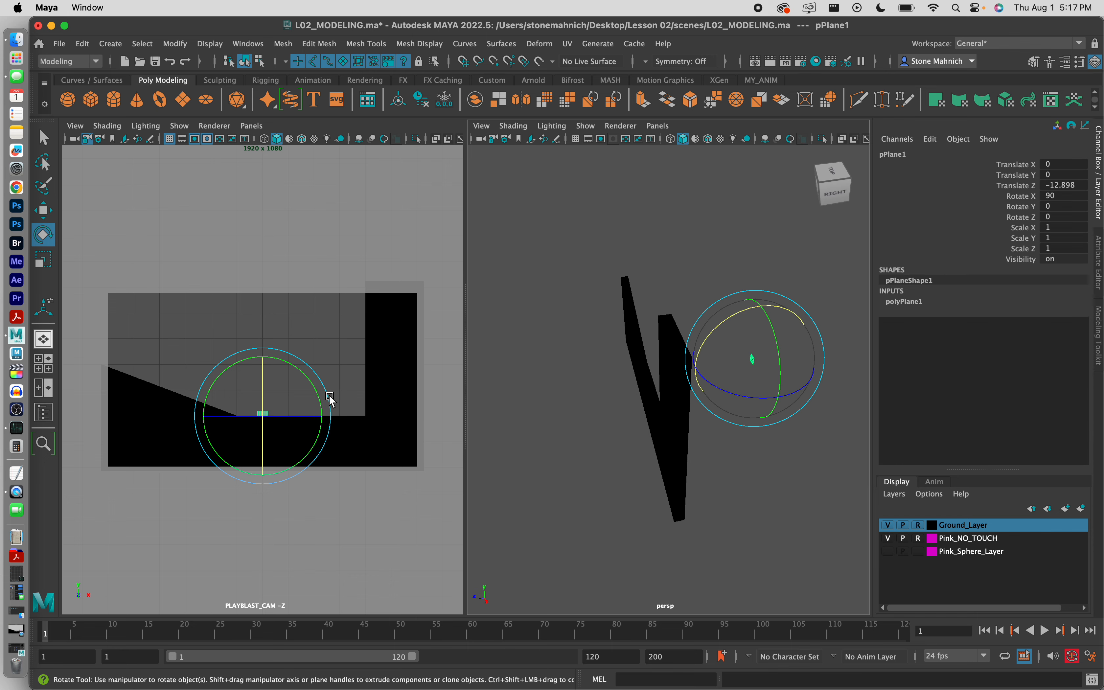
left_click(324, 349)
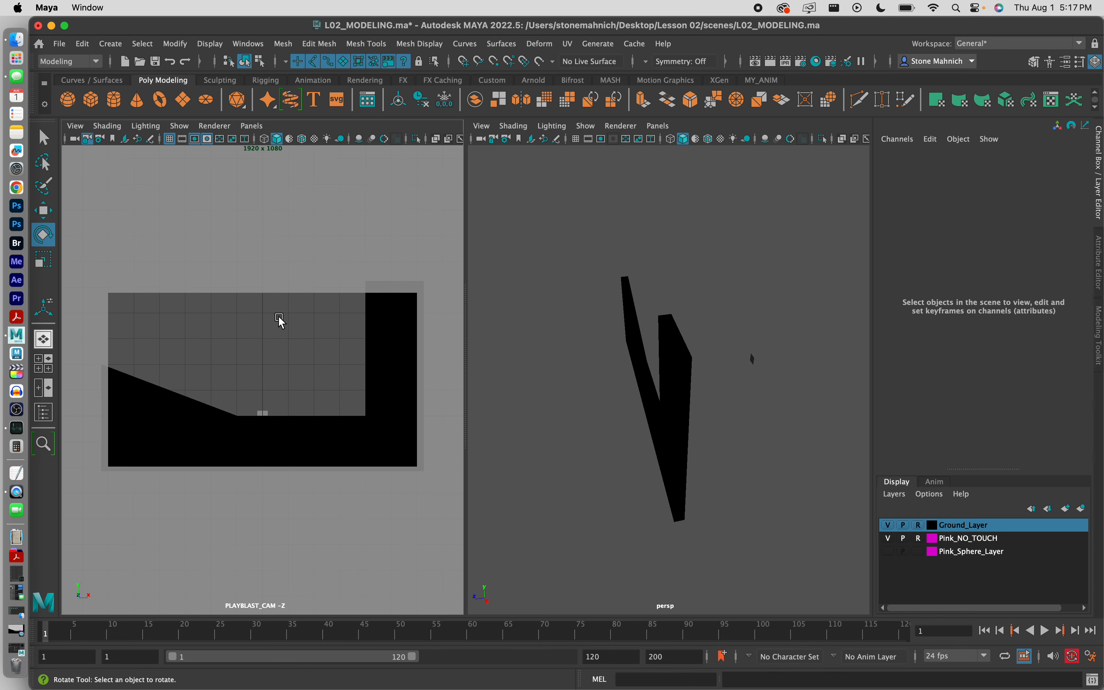
key("space")
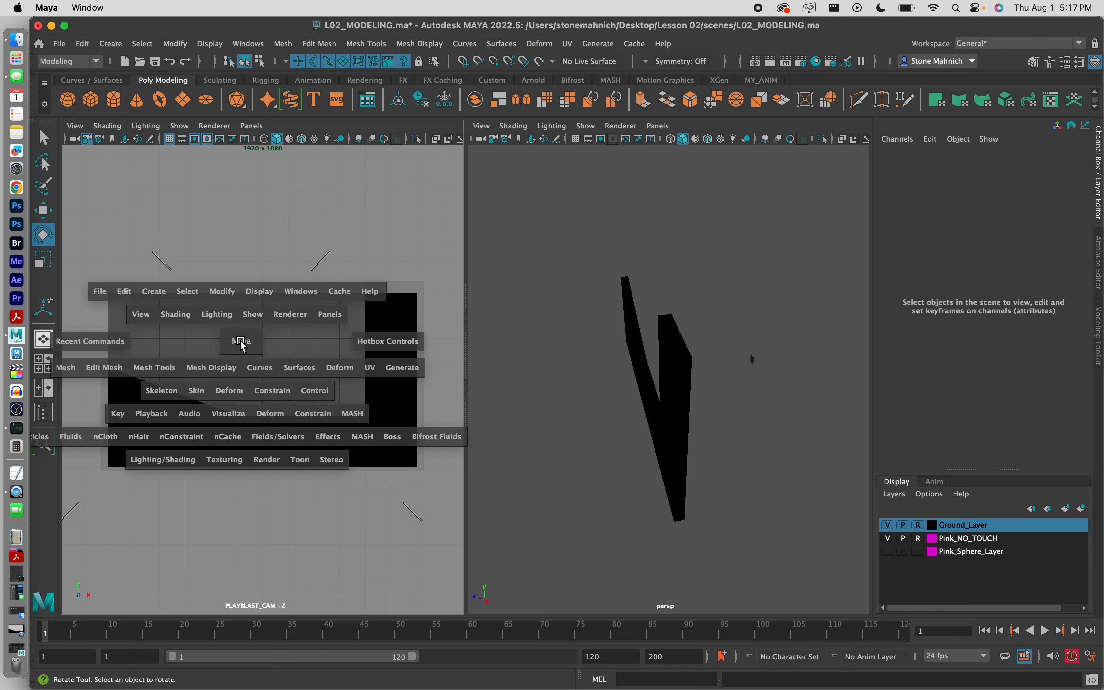
left_click_drag(390, 362, 504, 486)
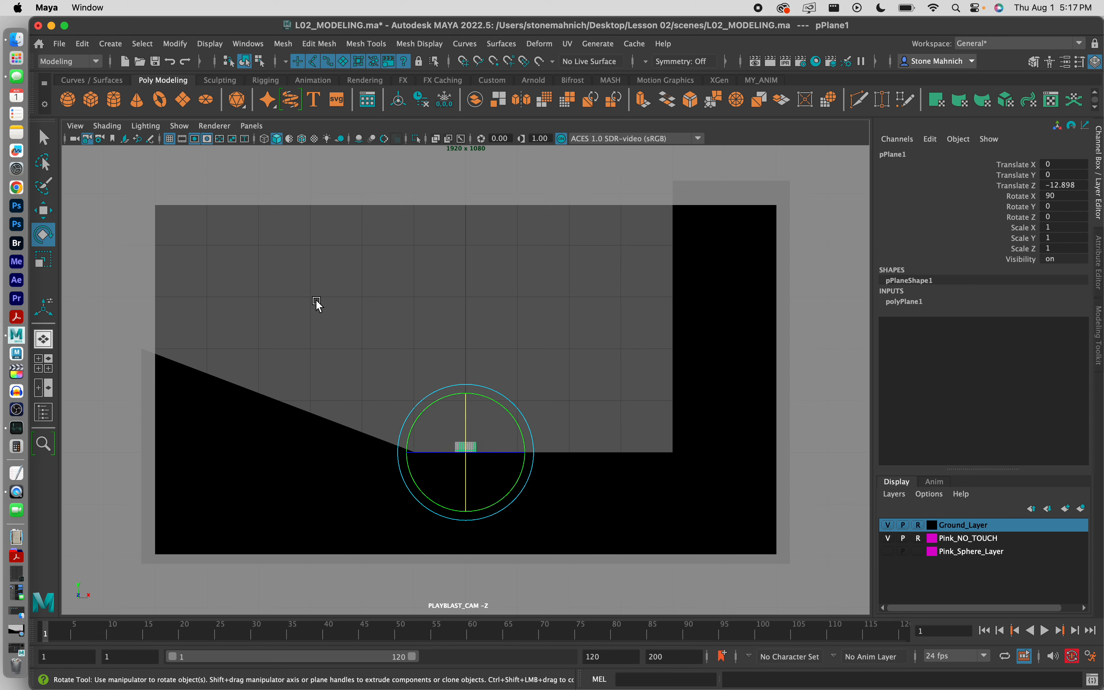
Step: Scale the plane to roughly 32.382 by 14.372 and raise it to Translate Y 6.22
key("r")
left_click_drag(507, 496, 730, 481)
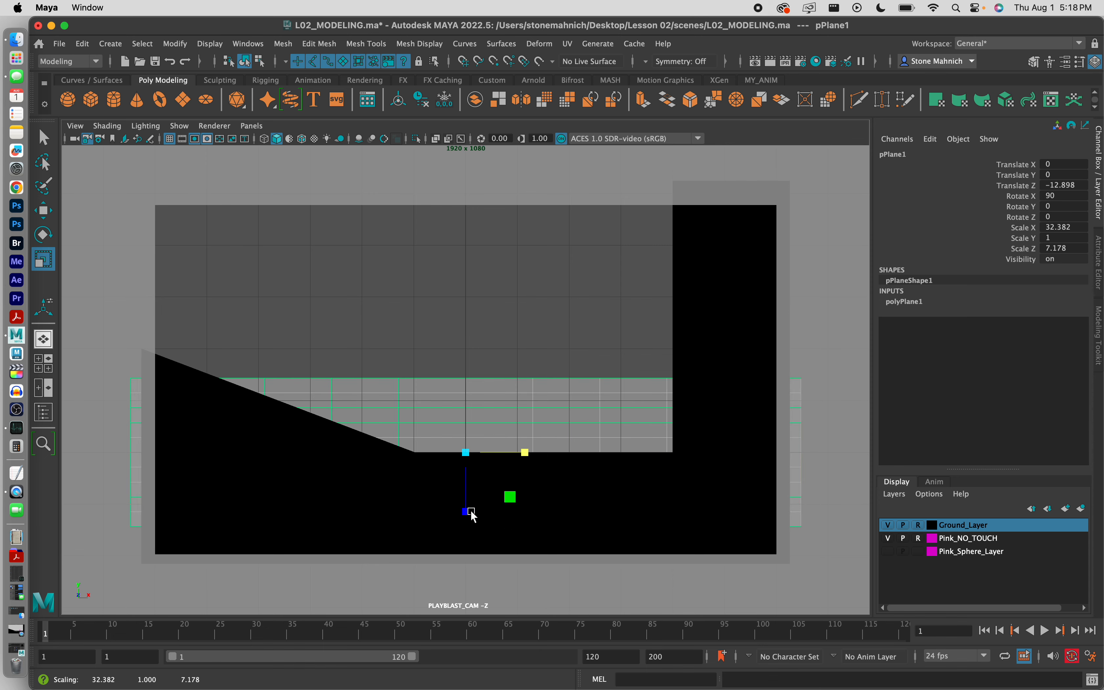
left_click_drag(465, 511, 470, 554)
key("w")
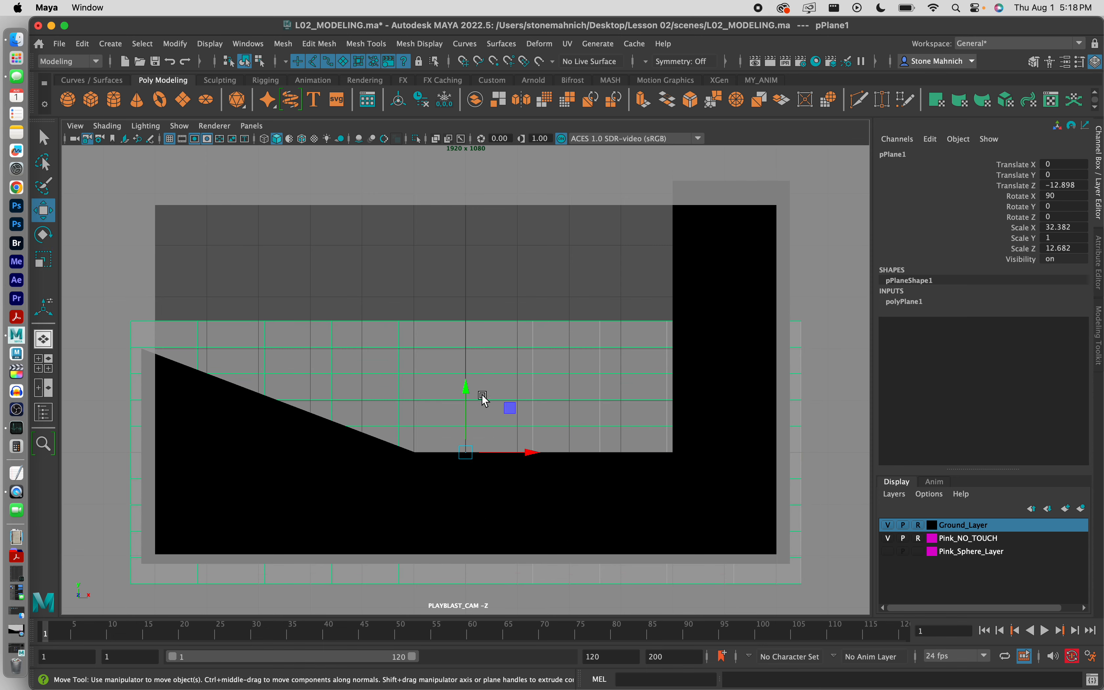
left_click_drag(464, 386, 458, 261)
key("r")
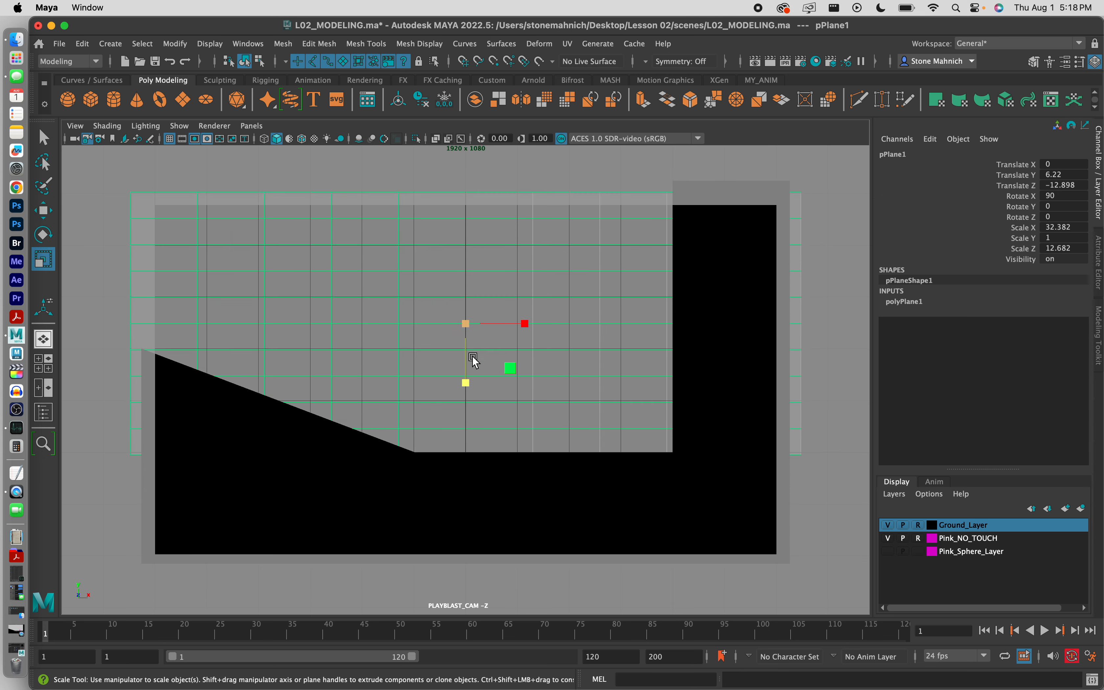
left_click_drag(466, 383, 466, 396)
Step: Reselect the backdrop plane and open its name field for editing
left_click(730, 499)
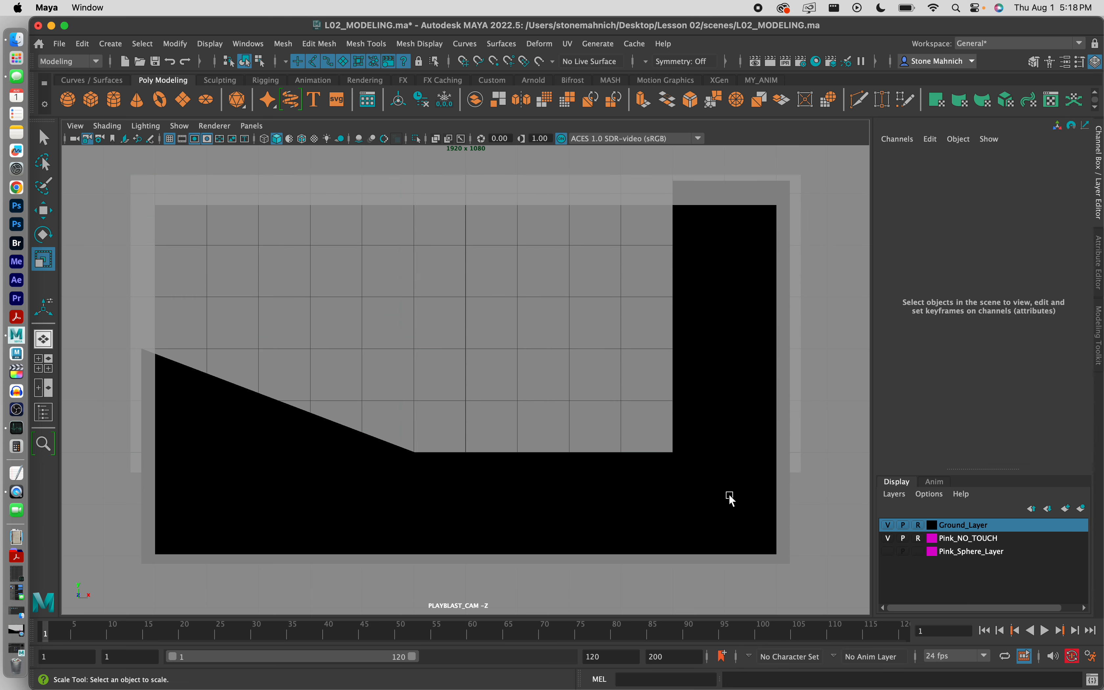
left_click(483, 335)
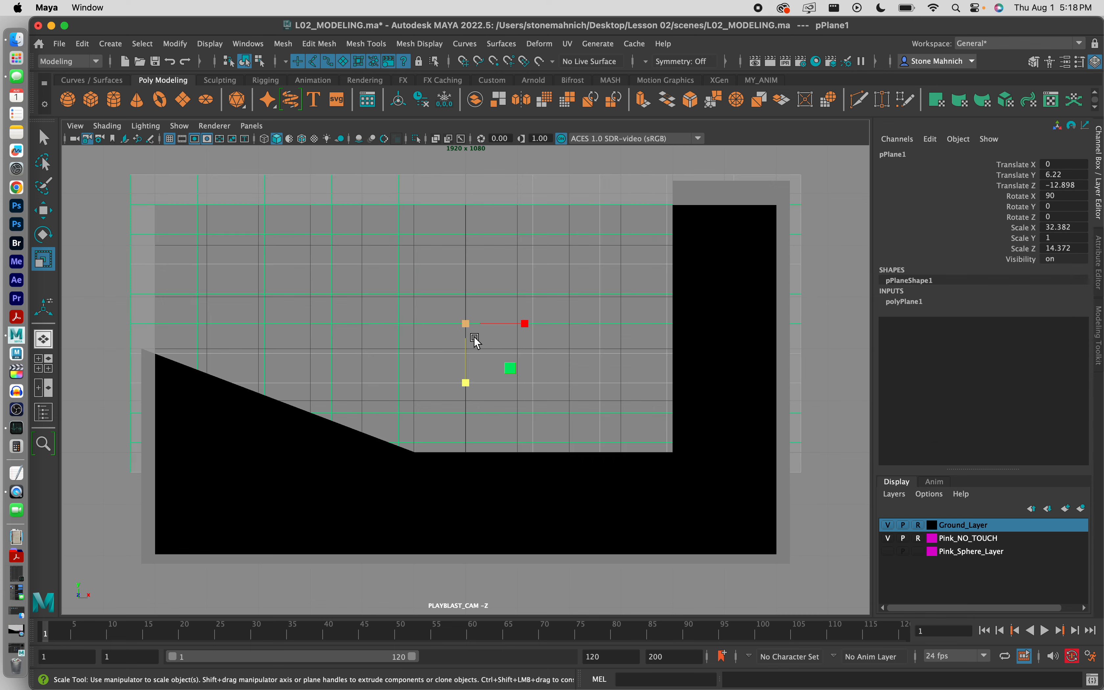
double_click(893, 155)
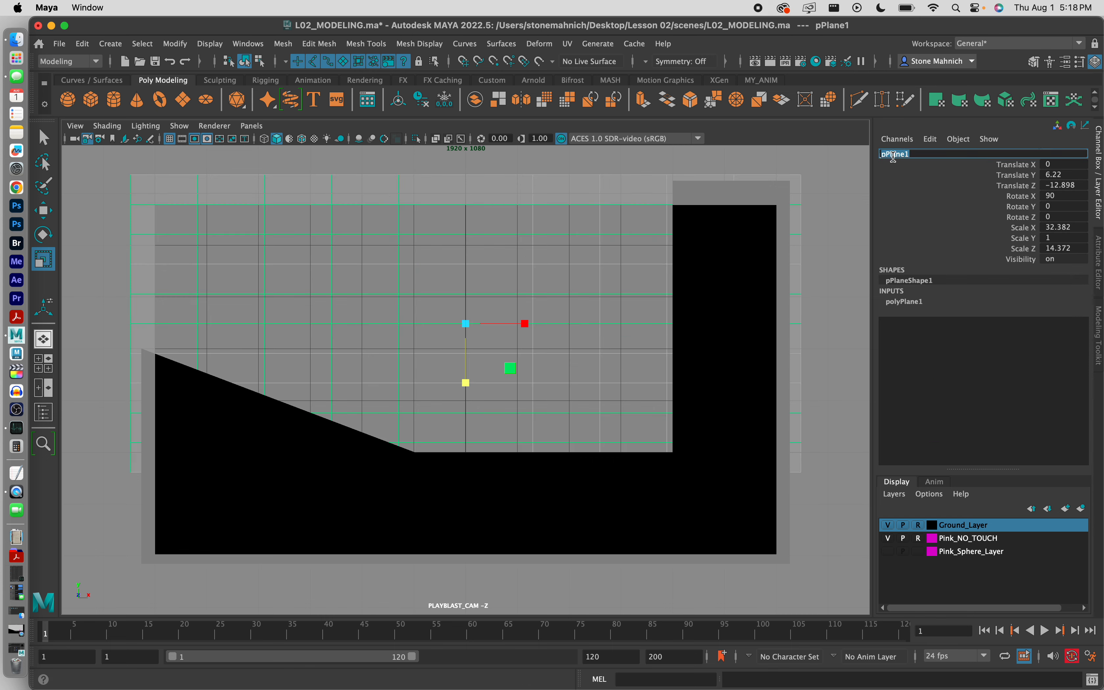
Step: Rename the plane to Backdrop_Geo
type("B")
type("ackdrop_Geo")
key("Return")
left_click(807, 261)
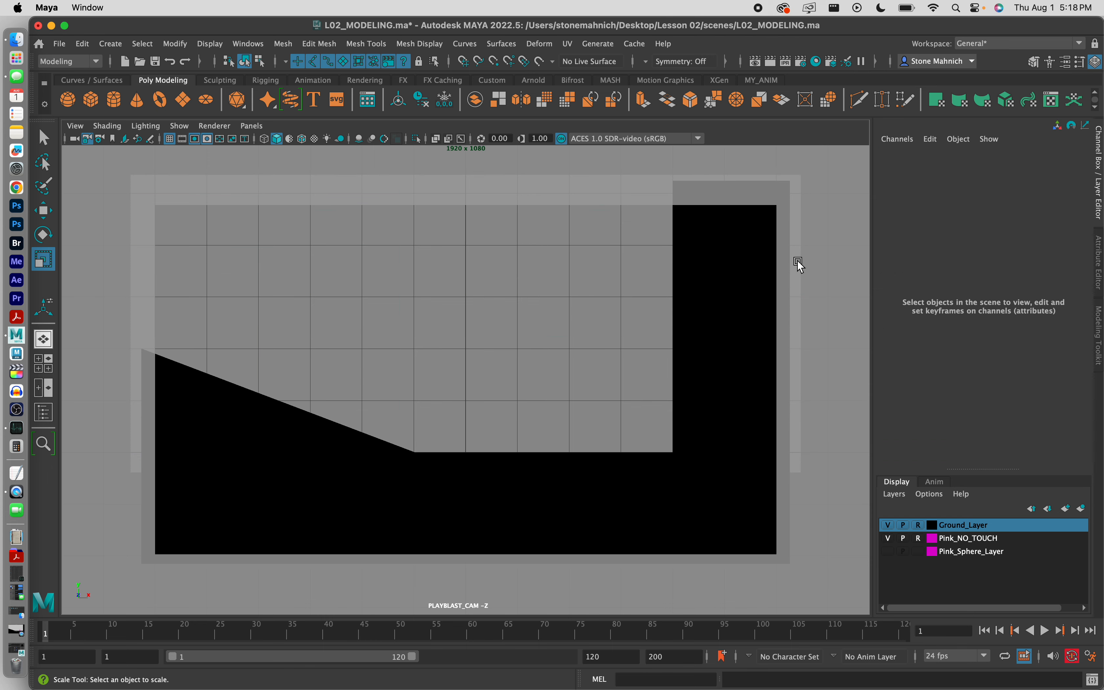
Step: Freeze Backdrop_Geo's transformations and delete its construction history
left_click(579, 263)
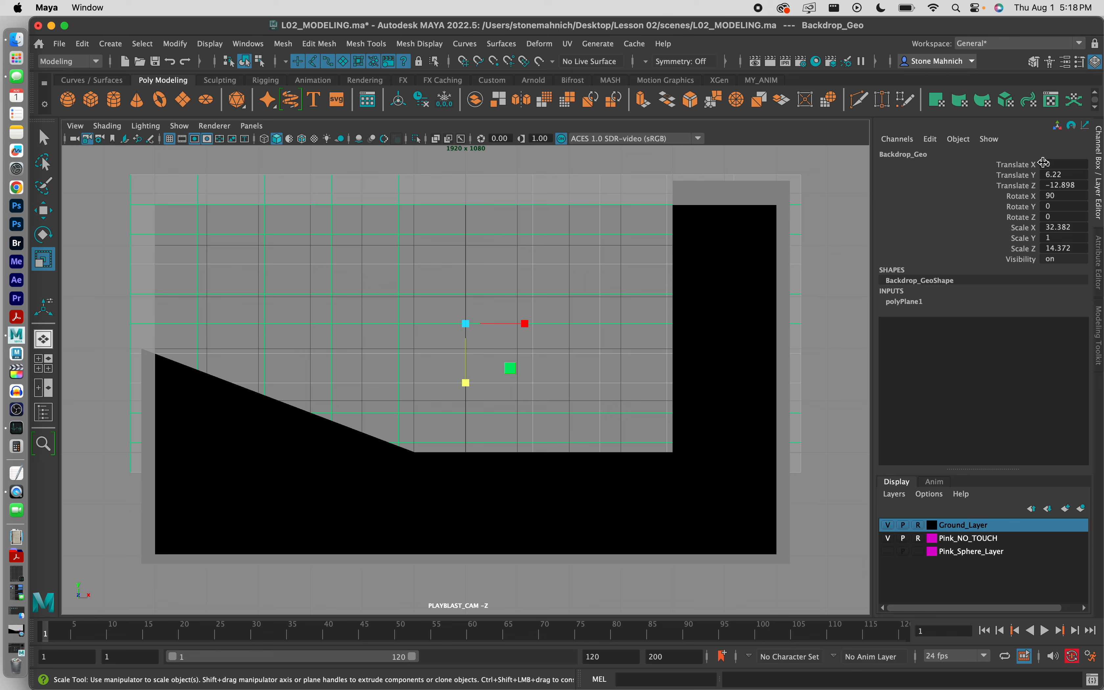
left_click_drag(1025, 167, 1024, 266)
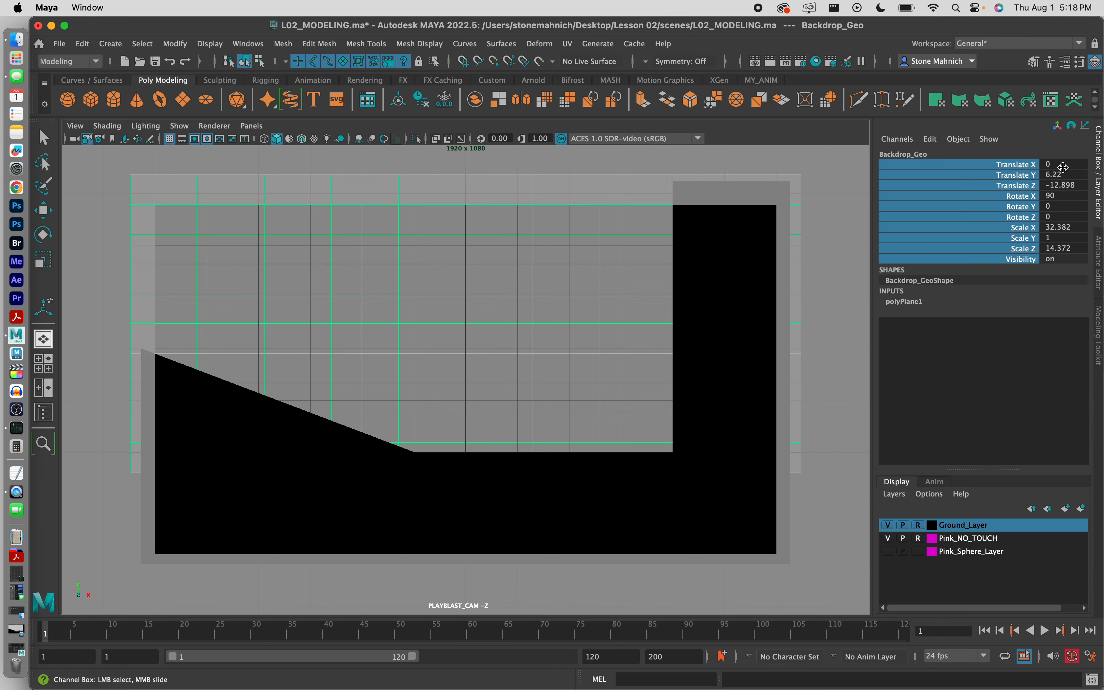
left_click(444, 101)
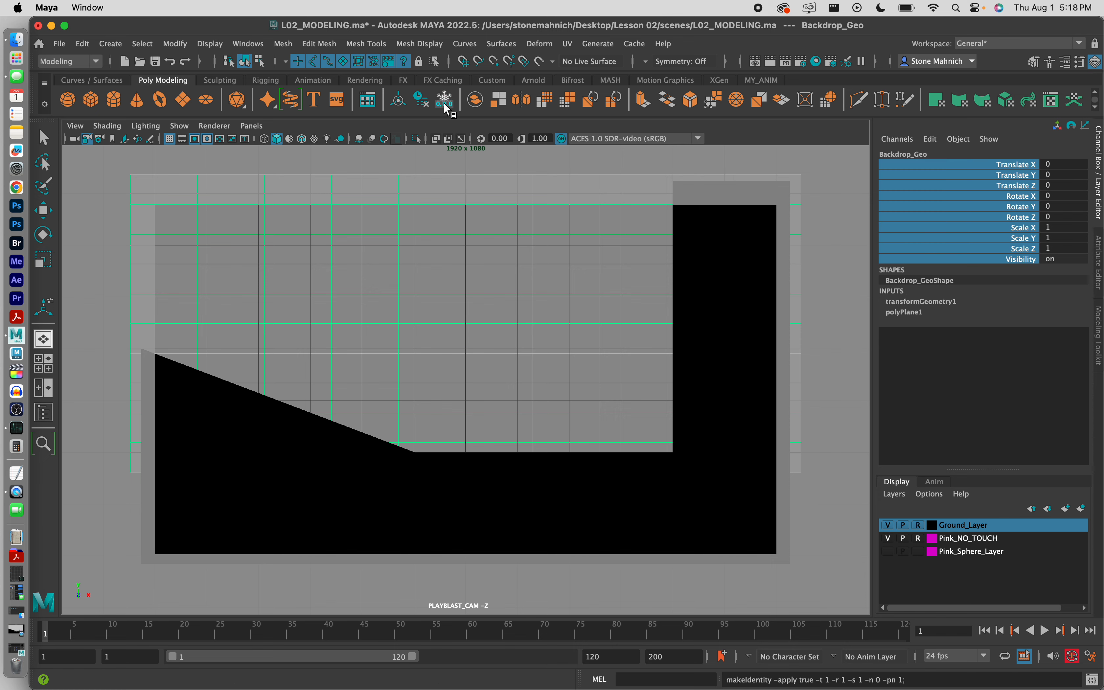
left_click(422, 101)
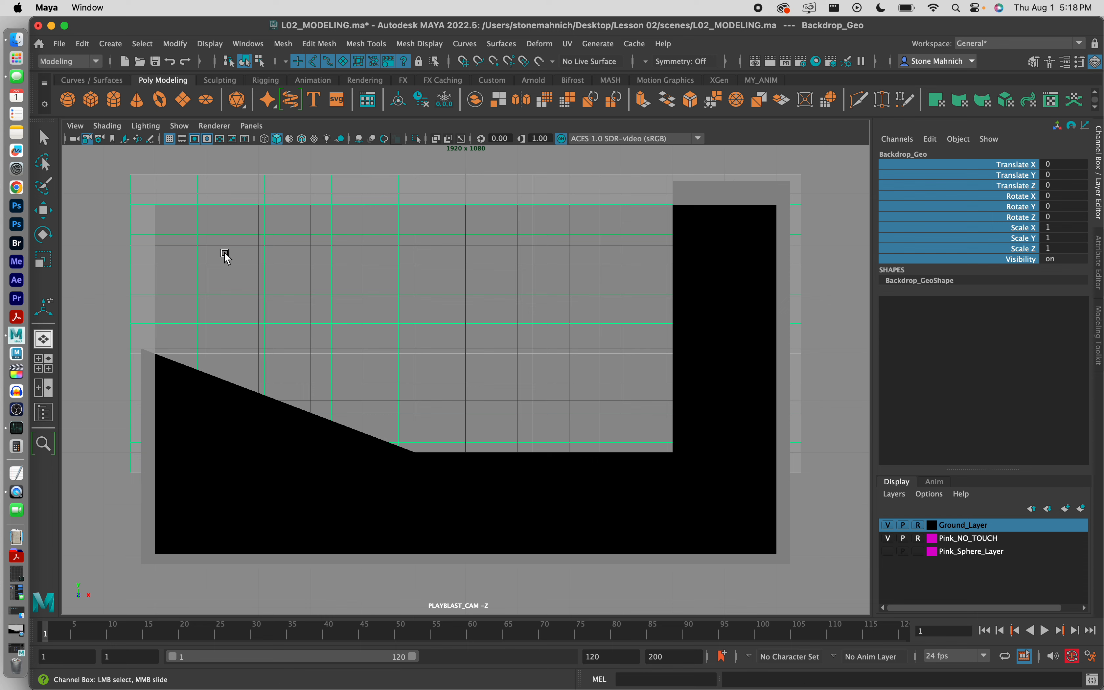
Step: Reselect Backdrop_Geo and turn on visibility for Pink_Sphere_Layer
left_click(812, 400)
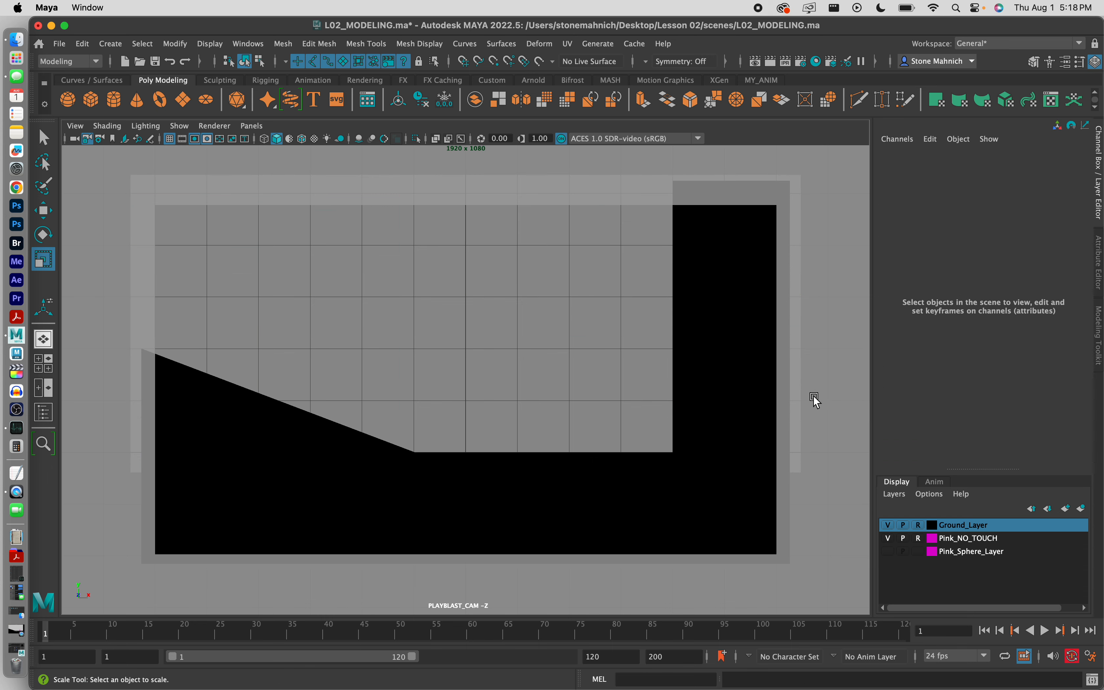
key("r")
left_click(779, 299)
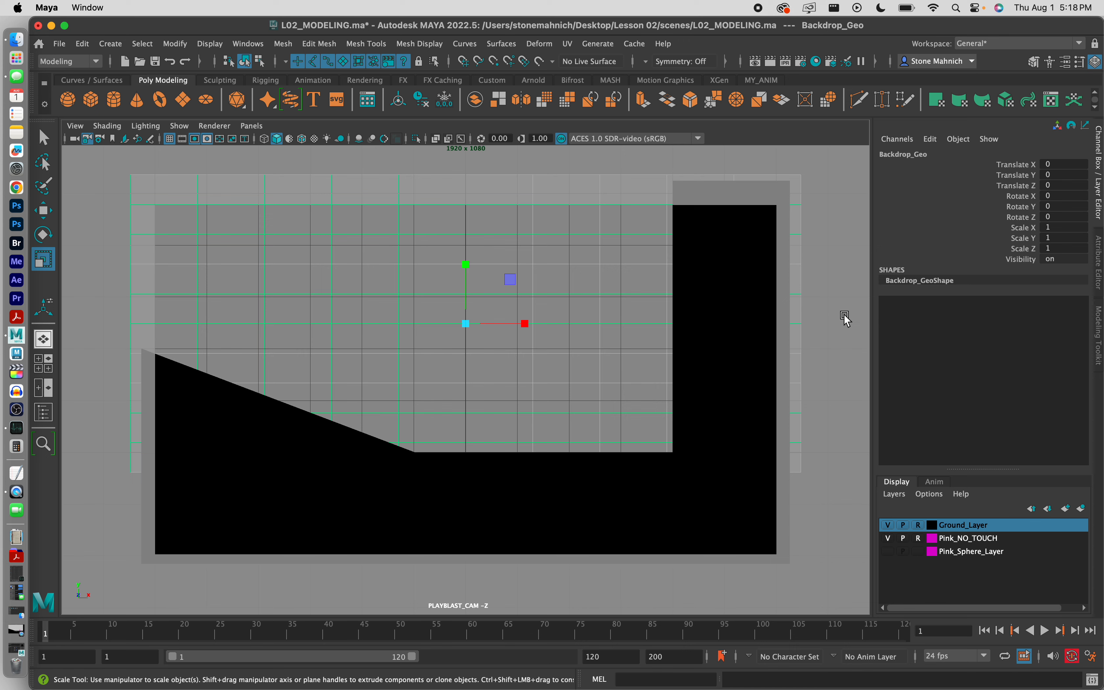
left_click(888, 551)
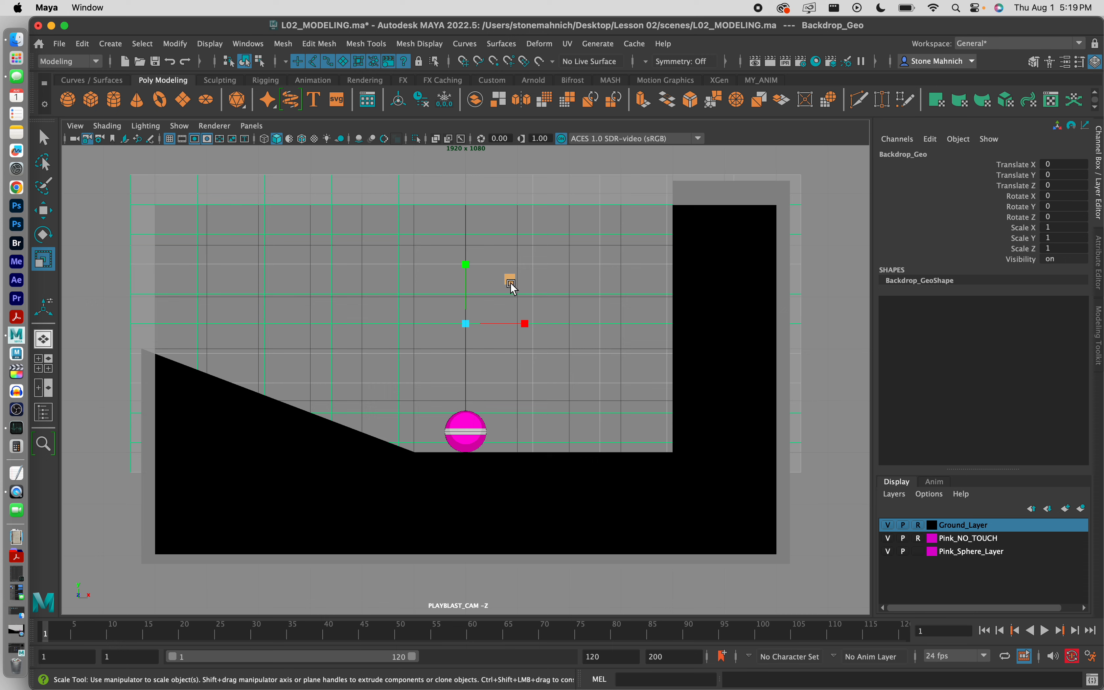
Step: Deselect Backdrop_Geo and save the scene as L02_MODELING.ma
left_click_drag(1010, 168, 1010, 259)
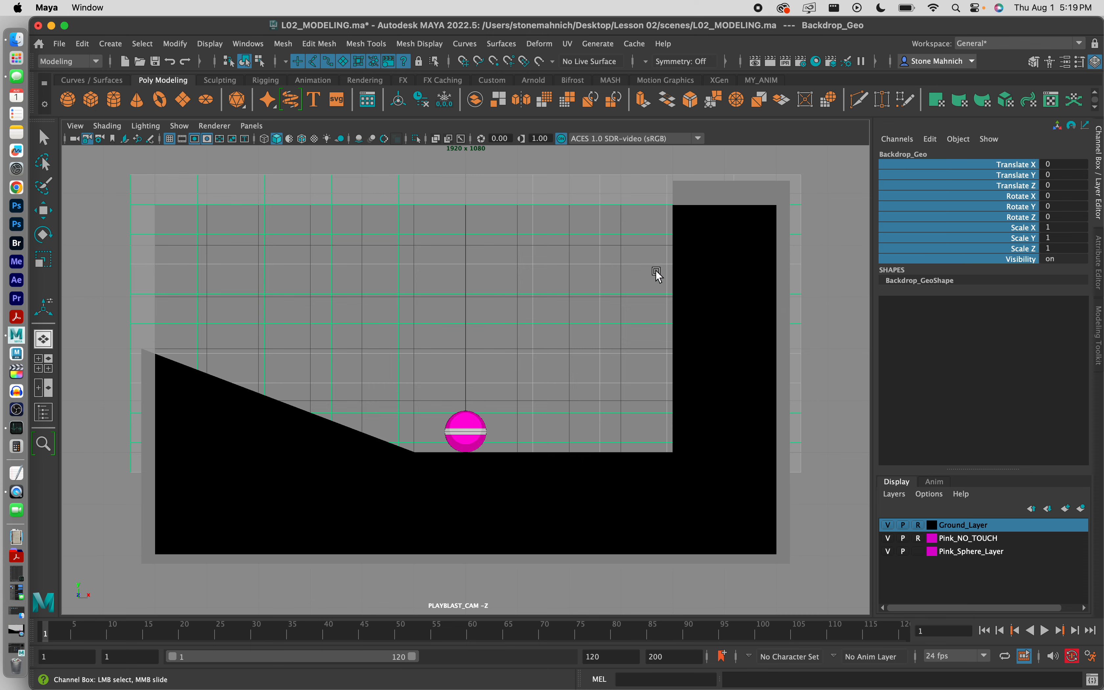
left_click(459, 347)
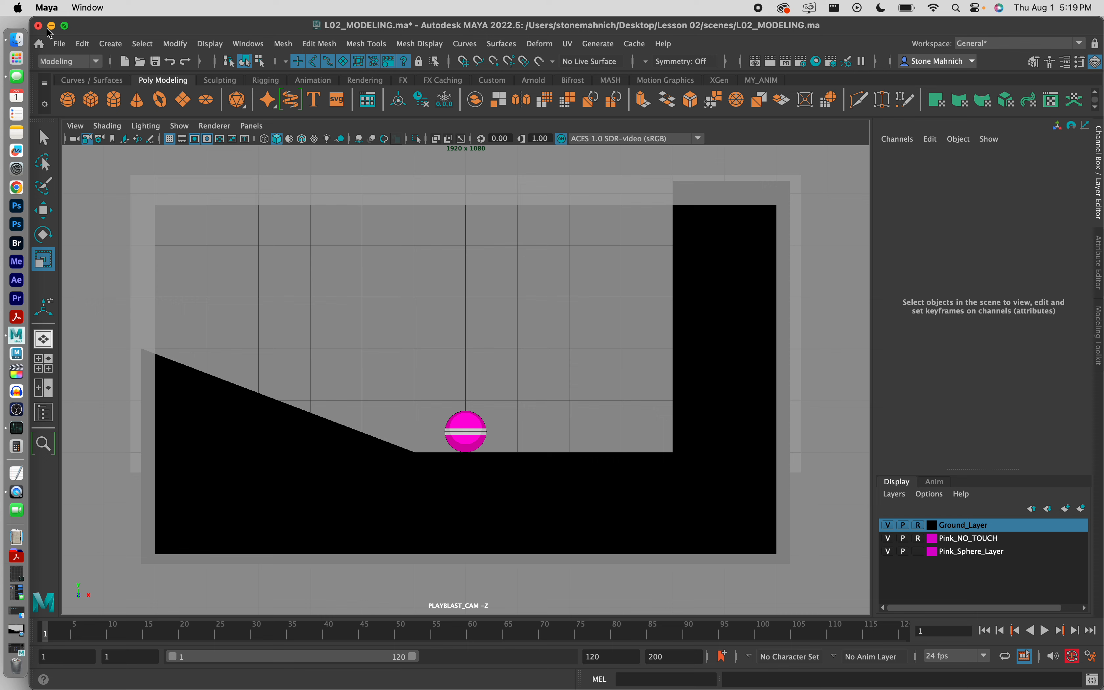
left_click(60, 44)
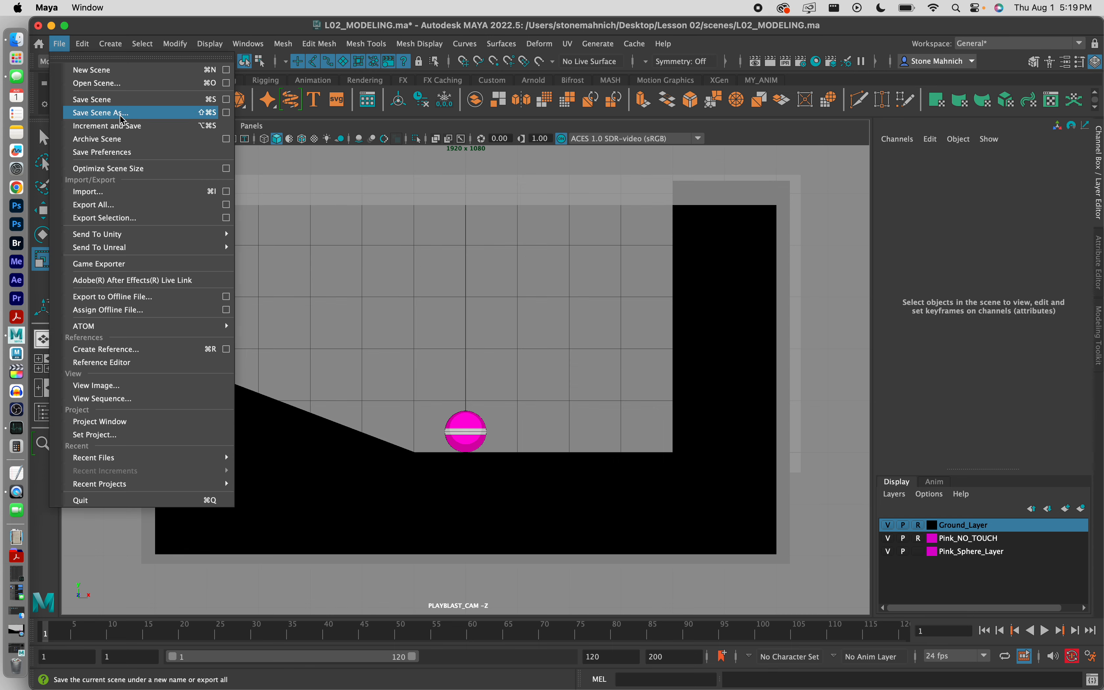
left_click(113, 100)
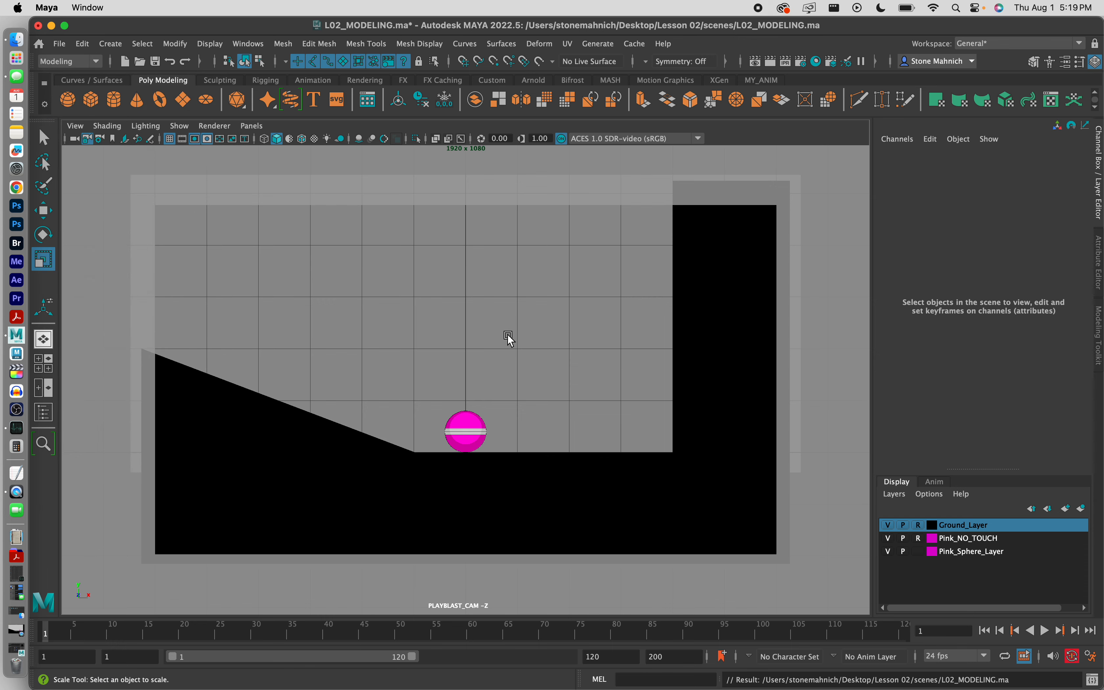